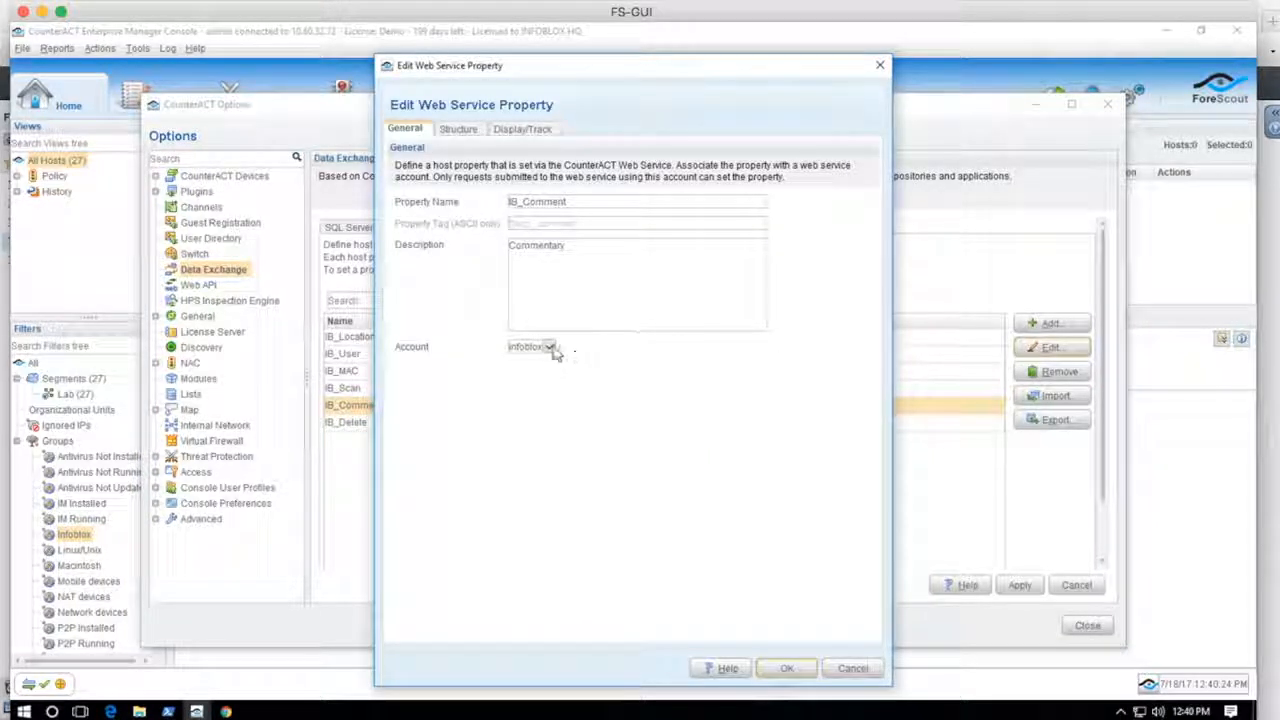
- Check the account choices for the IB_Comment web service property, then discard the edit and close the options
{"action": "left_click", "coordinate": [549, 347]}
{"action": "left_click", "coordinate": [588, 346]}
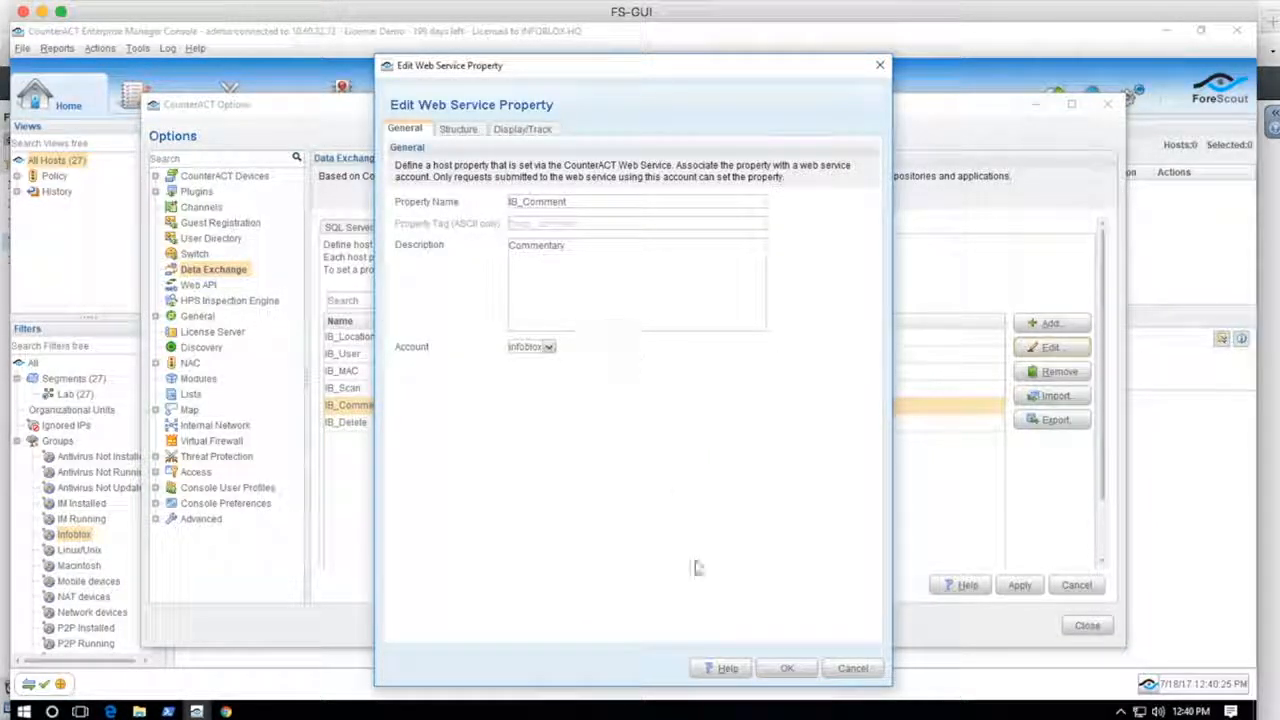
{"action": "left_click", "coordinate": [853, 668]}
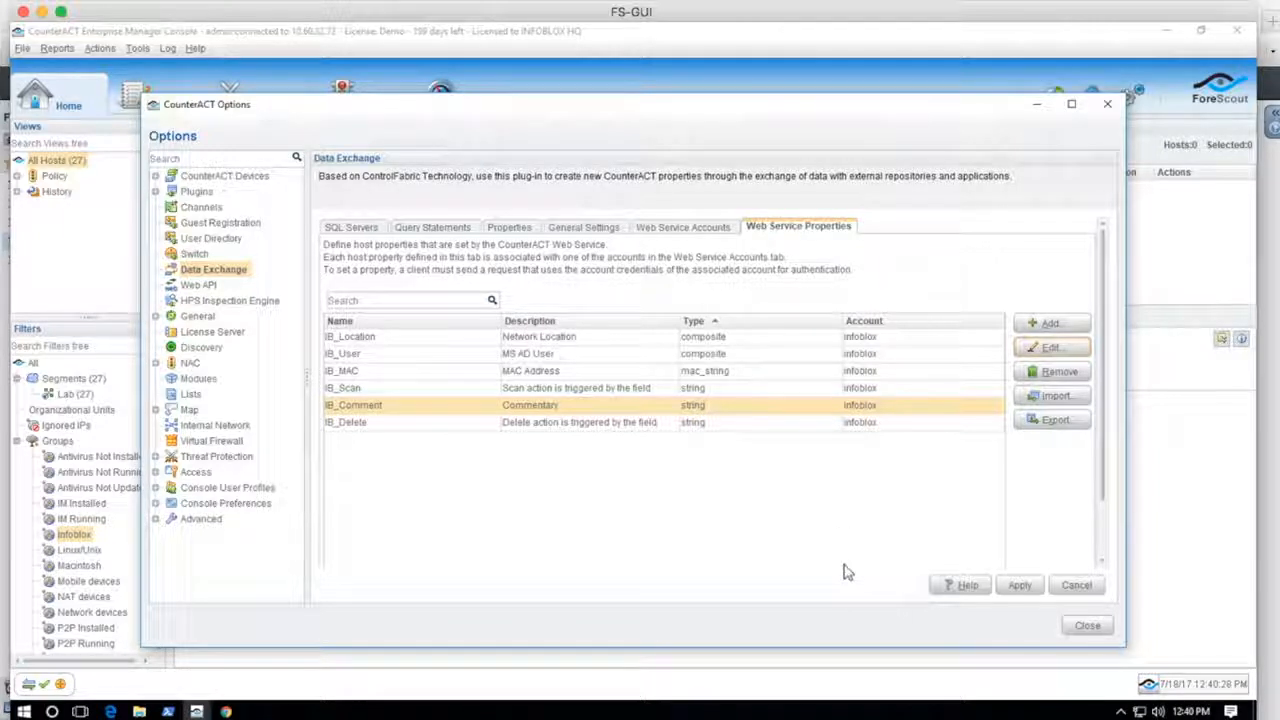
{"action": "left_click", "coordinate": [1076, 624]}
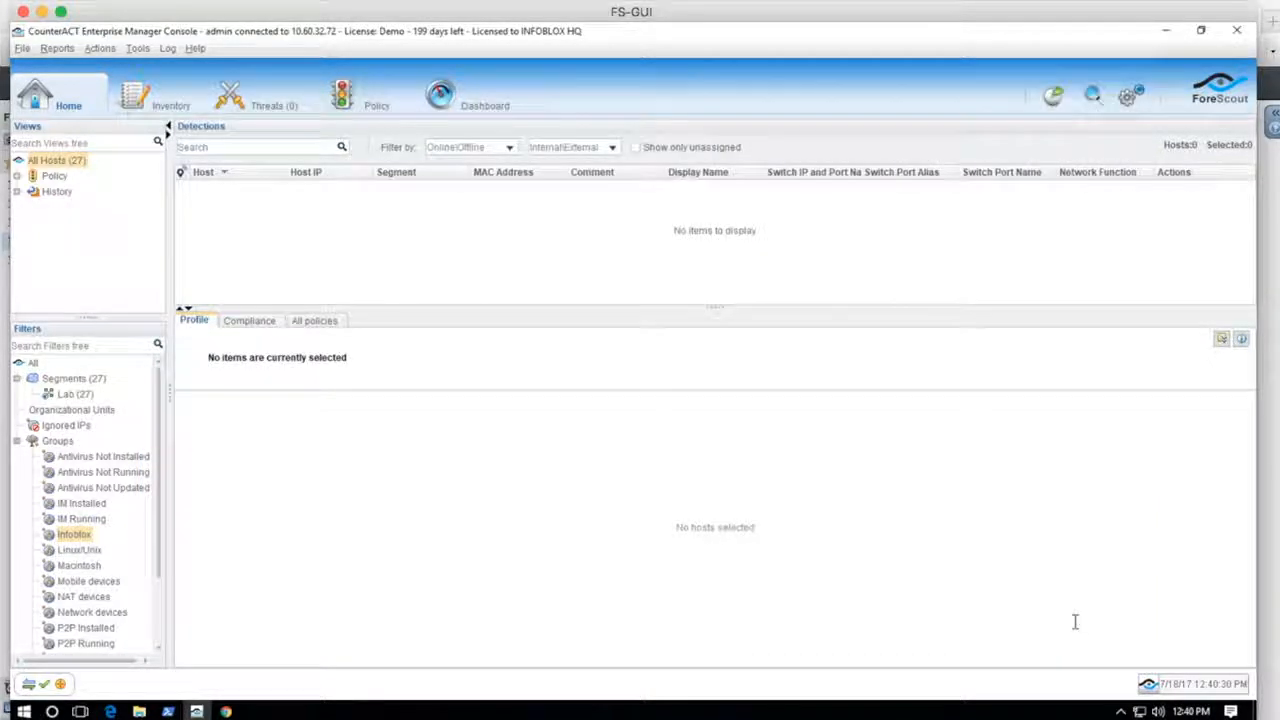
- Open the Remediate sub-rule of the IB_OutboundAPI policy to view its condition and actions
{"action": "left_click", "coordinate": [343, 95]}
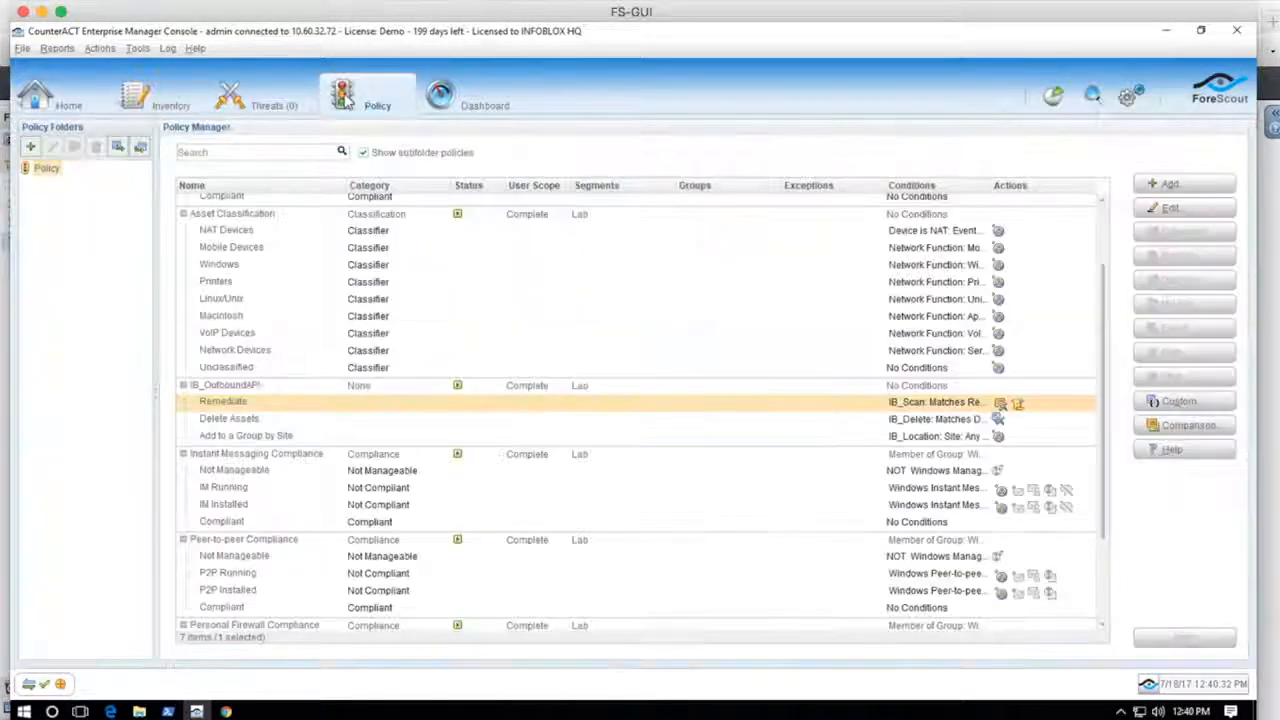
{"action": "left_click", "coordinate": [279, 389]}
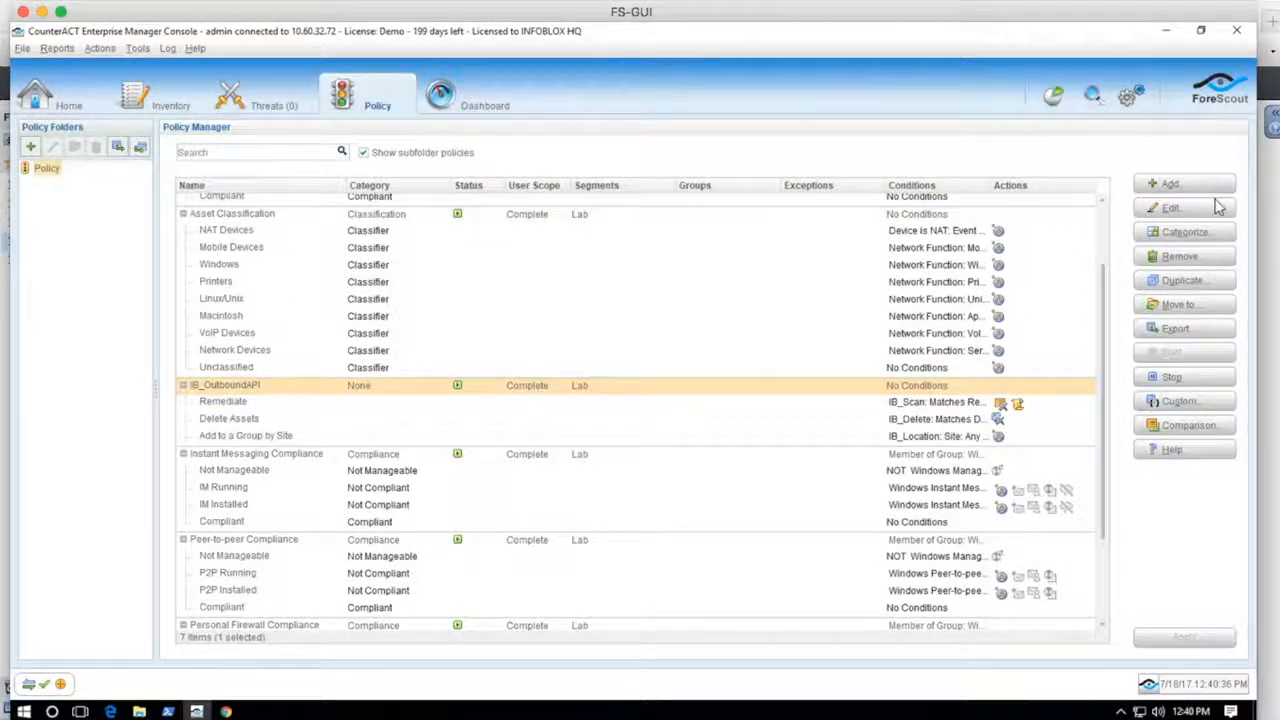
{"action": "left_click", "coordinate": [1176, 209]}
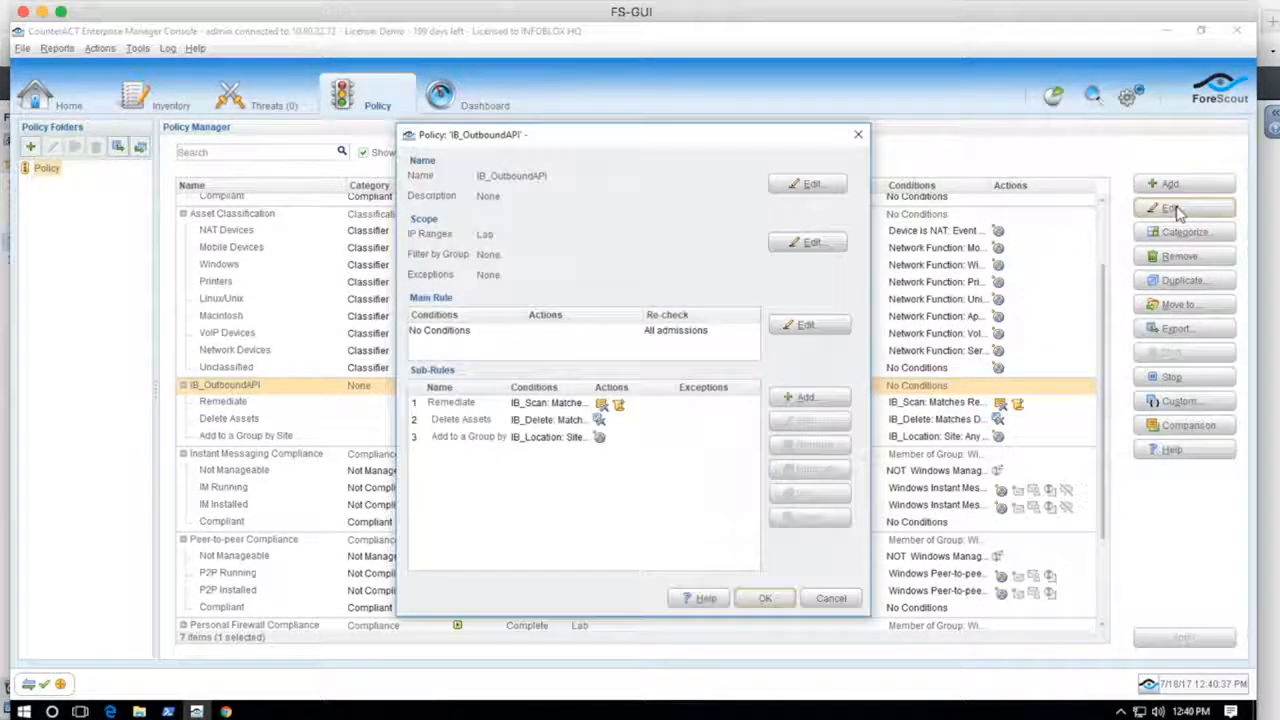
{"action": "left_click", "coordinate": [558, 403]}
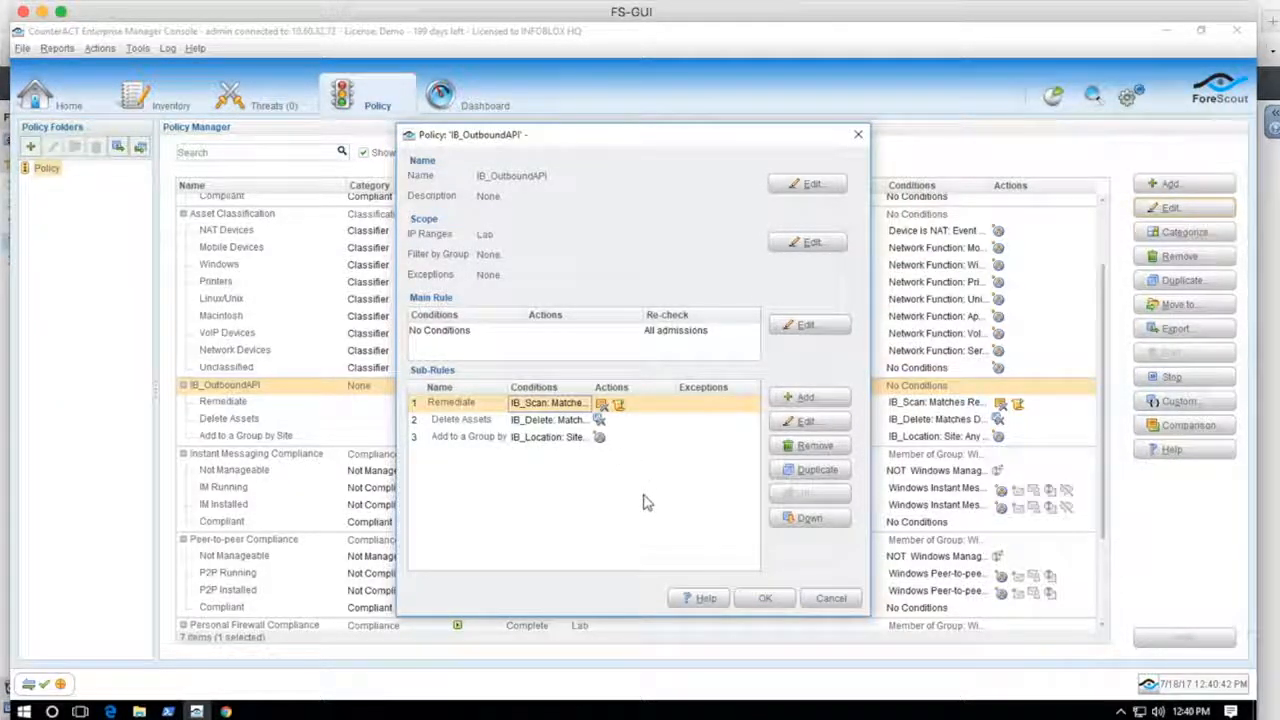
{"action": "left_click", "coordinate": [822, 424]}
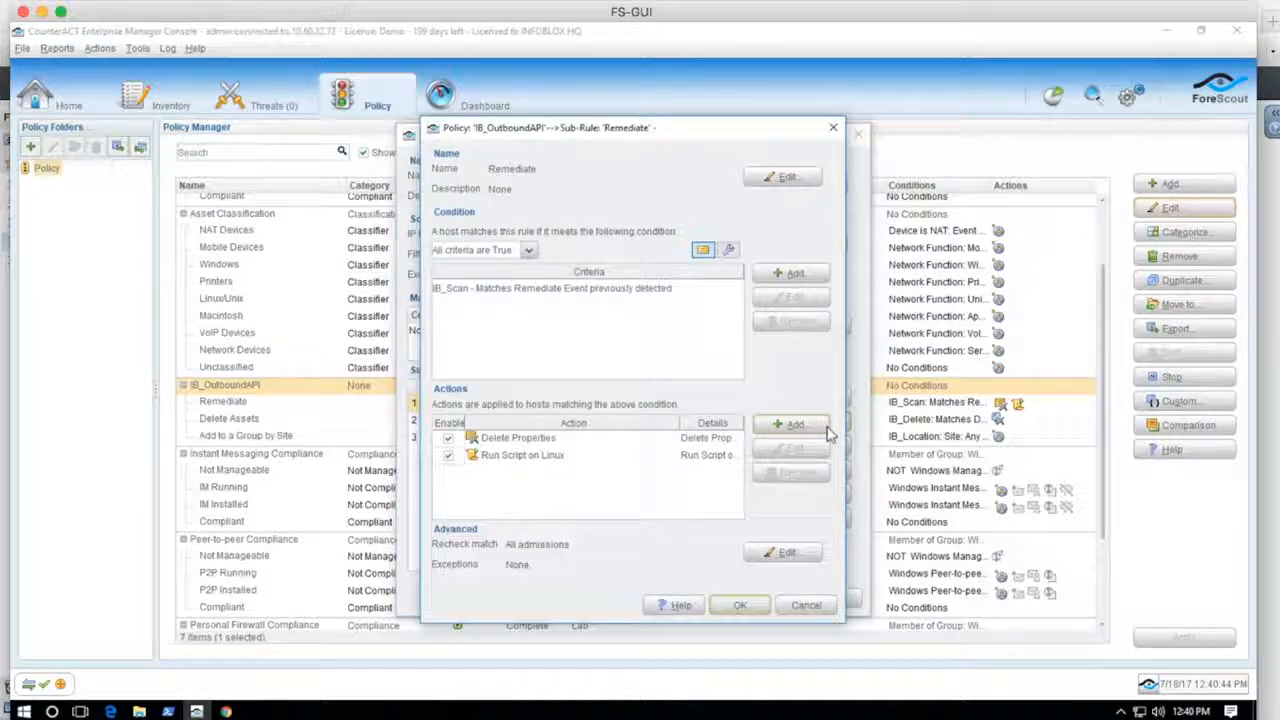
- Inspect the Run Script on Linux action's parameters, then close the policy without saving and return to the home view
{"action": "mouse_move", "coordinate": [645, 450]}
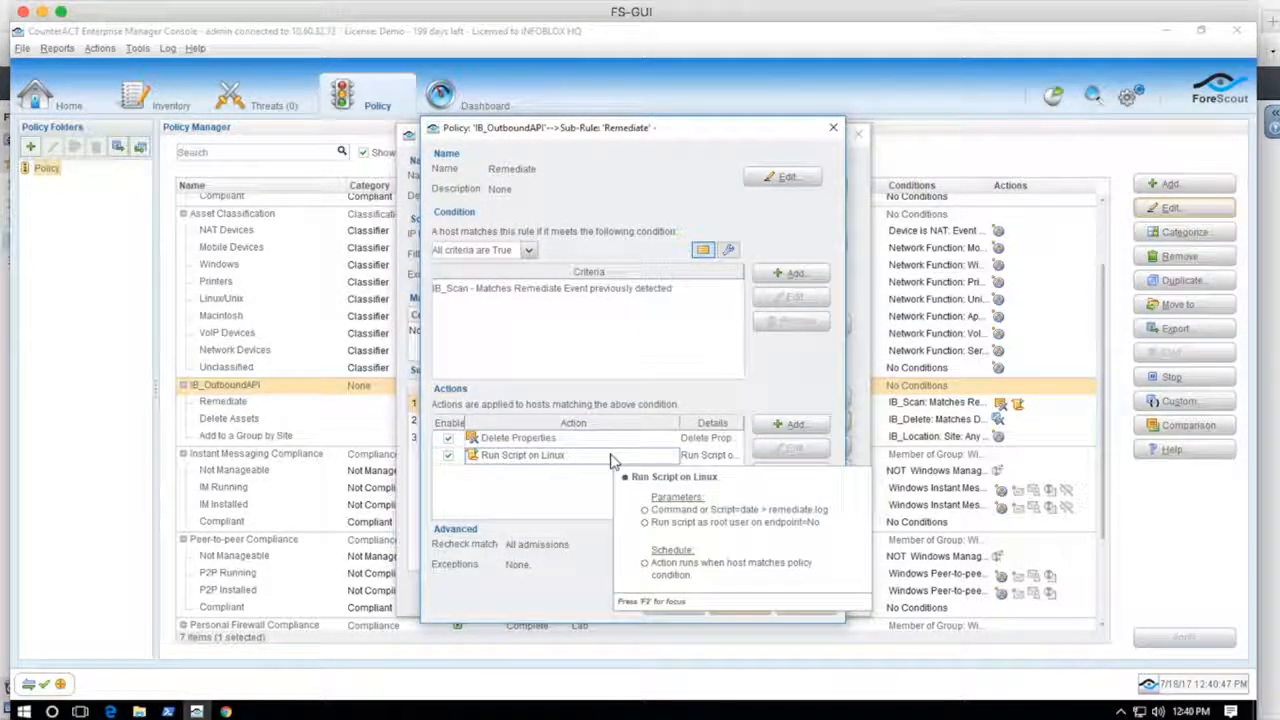
{"action": "left_click", "coordinate": [610, 457]}
{"action": "left_click", "coordinate": [791, 447]}
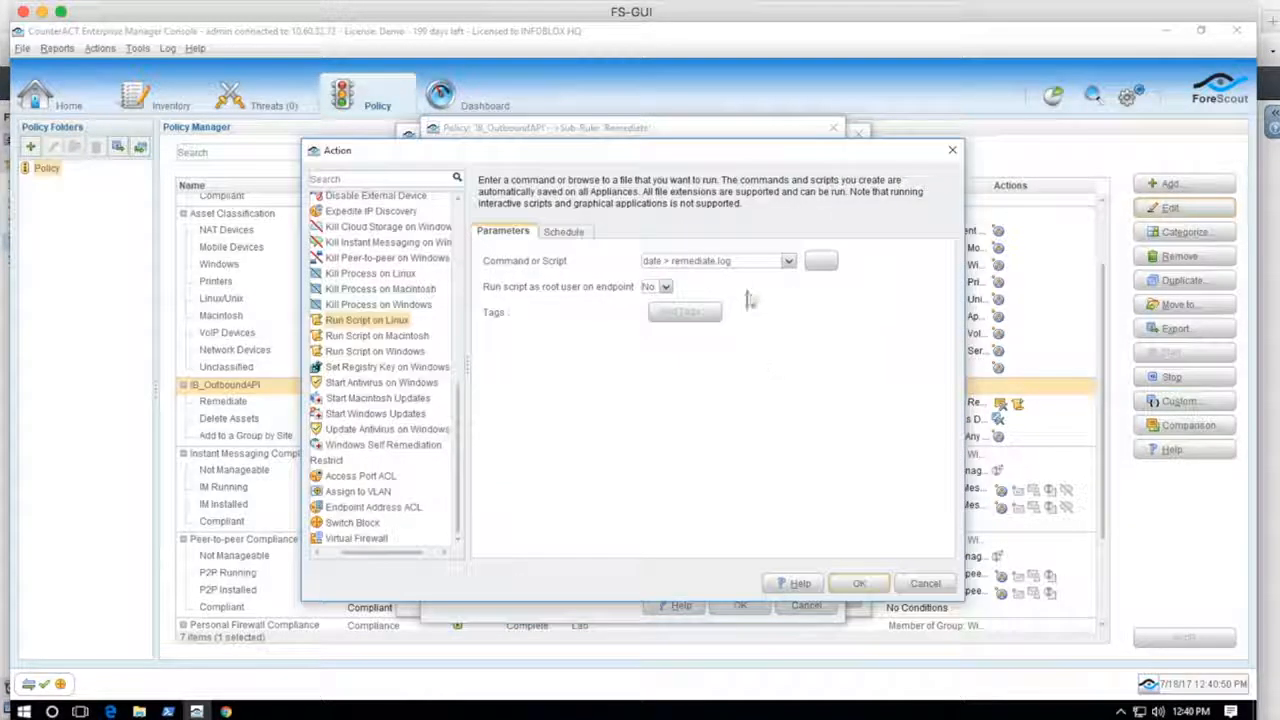
{"action": "left_click", "coordinate": [925, 584]}
{"action": "left_click", "coordinate": [818, 606]}
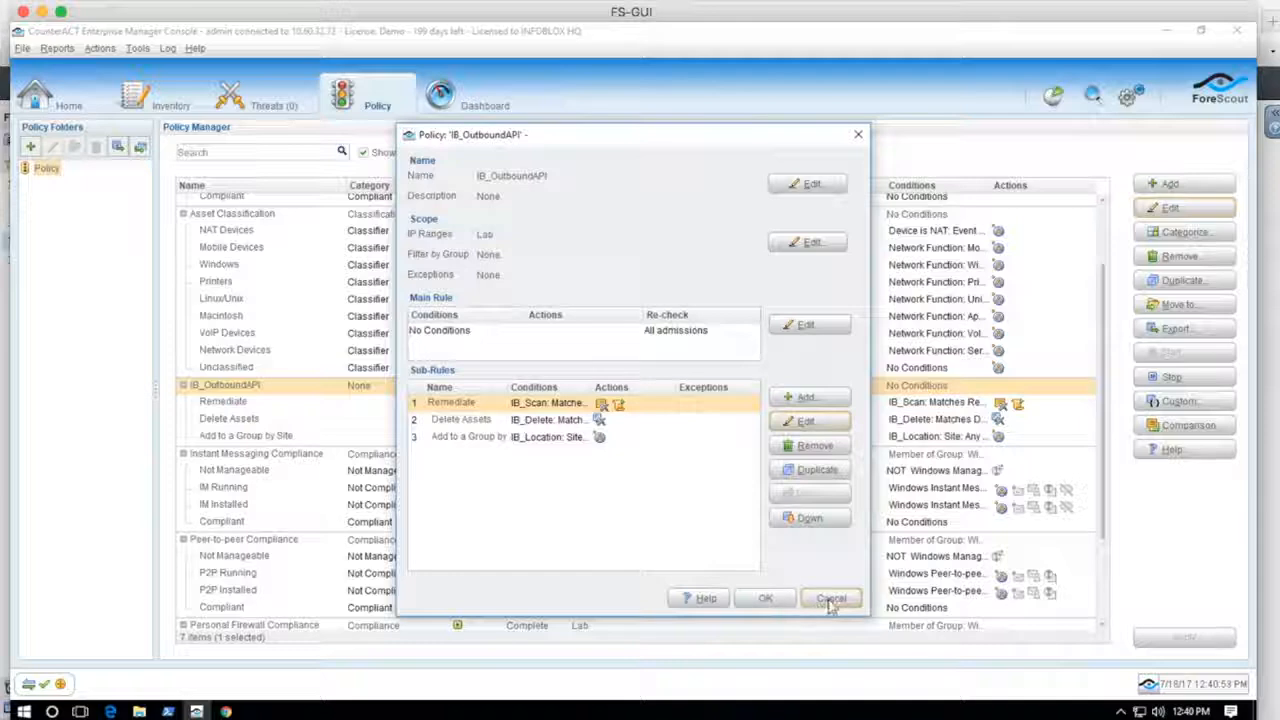
{"action": "left_click", "coordinate": [829, 599]}
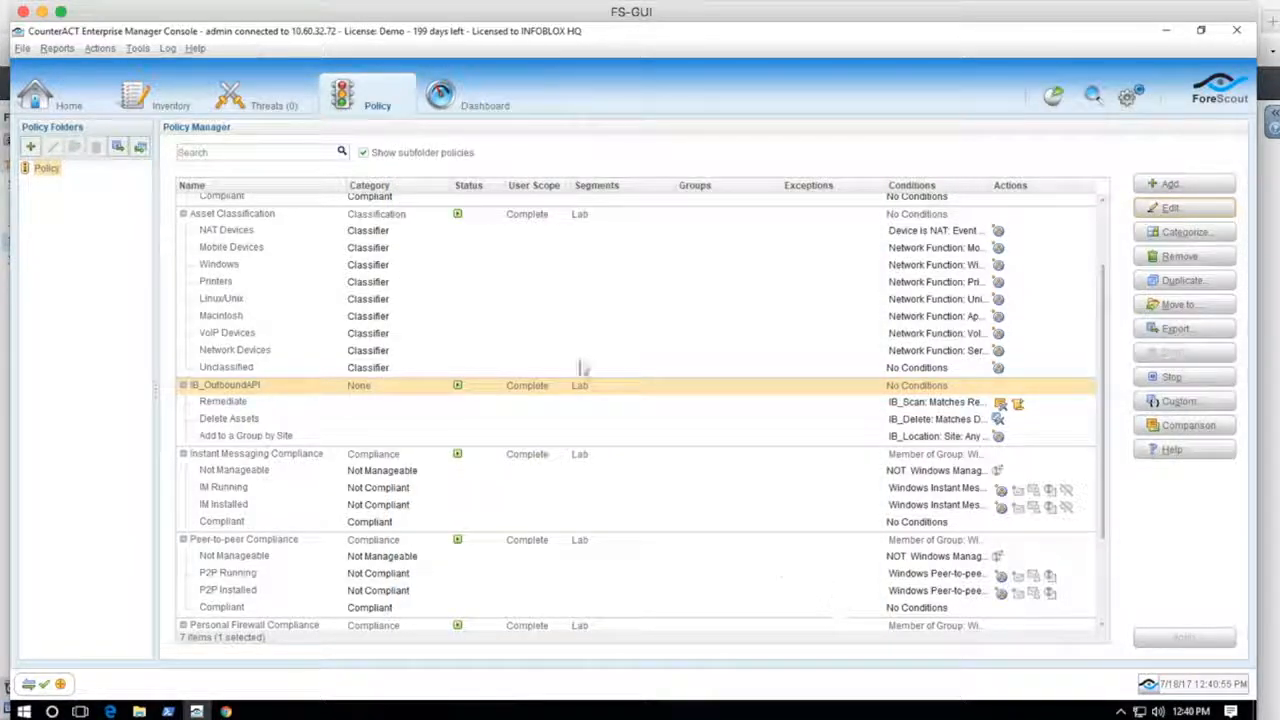
{"action": "left_click", "coordinate": [60, 98]}
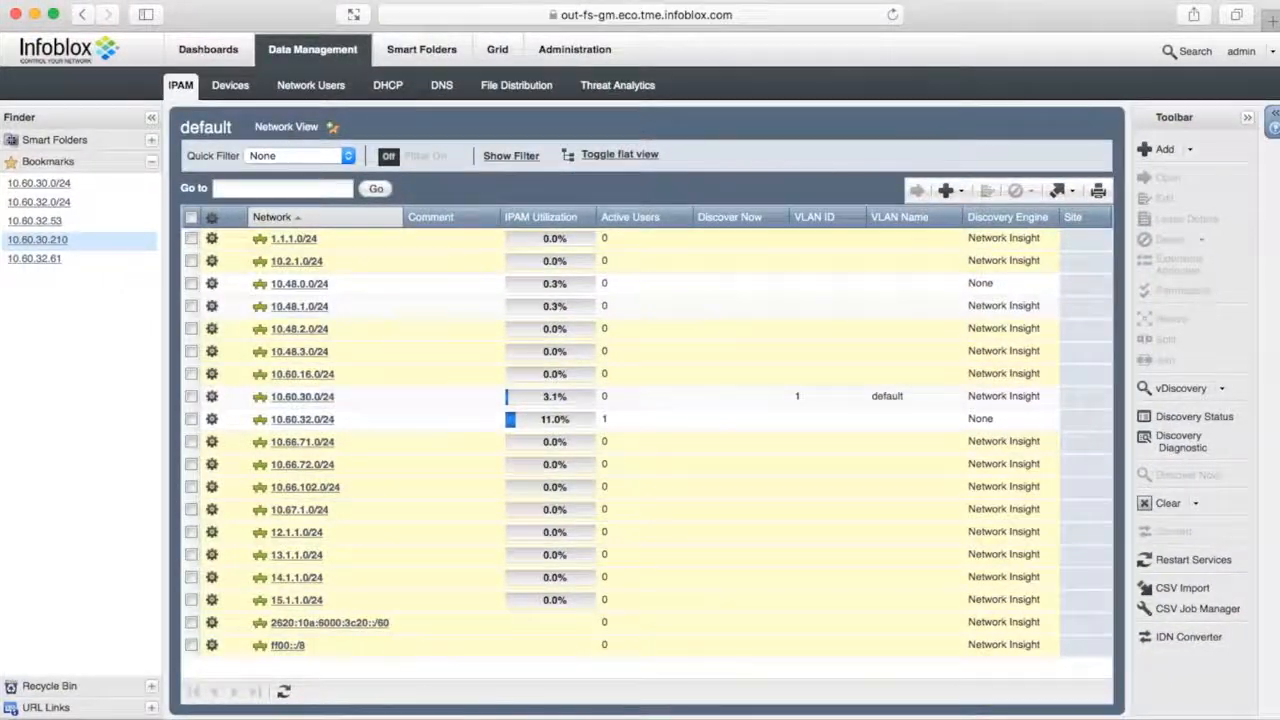
- Open the Grid area in Infoblox, then switch to FS_SecEvents.json and examine its RPZ and TUNNEL event types
{"action": "left_click", "coordinate": [497, 49]}
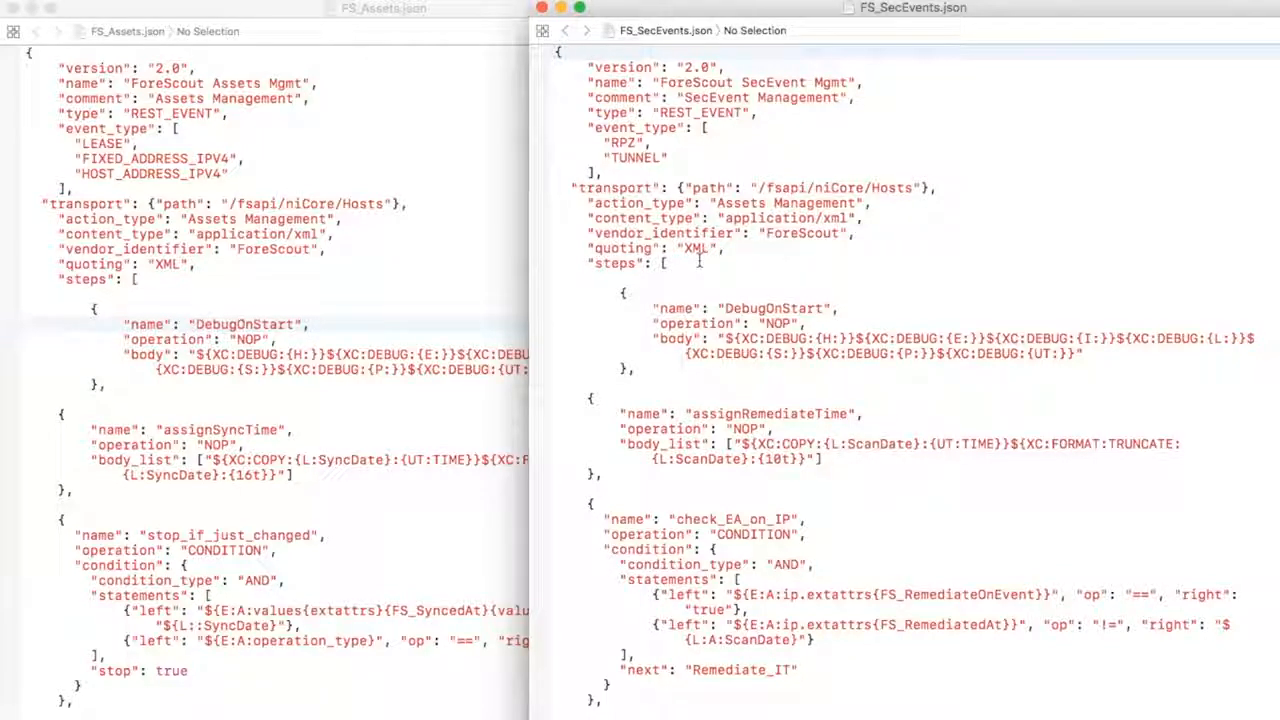
{"action": "left_click", "coordinate": [628, 143]}
{"action": "left_click", "coordinate": [628, 157]}
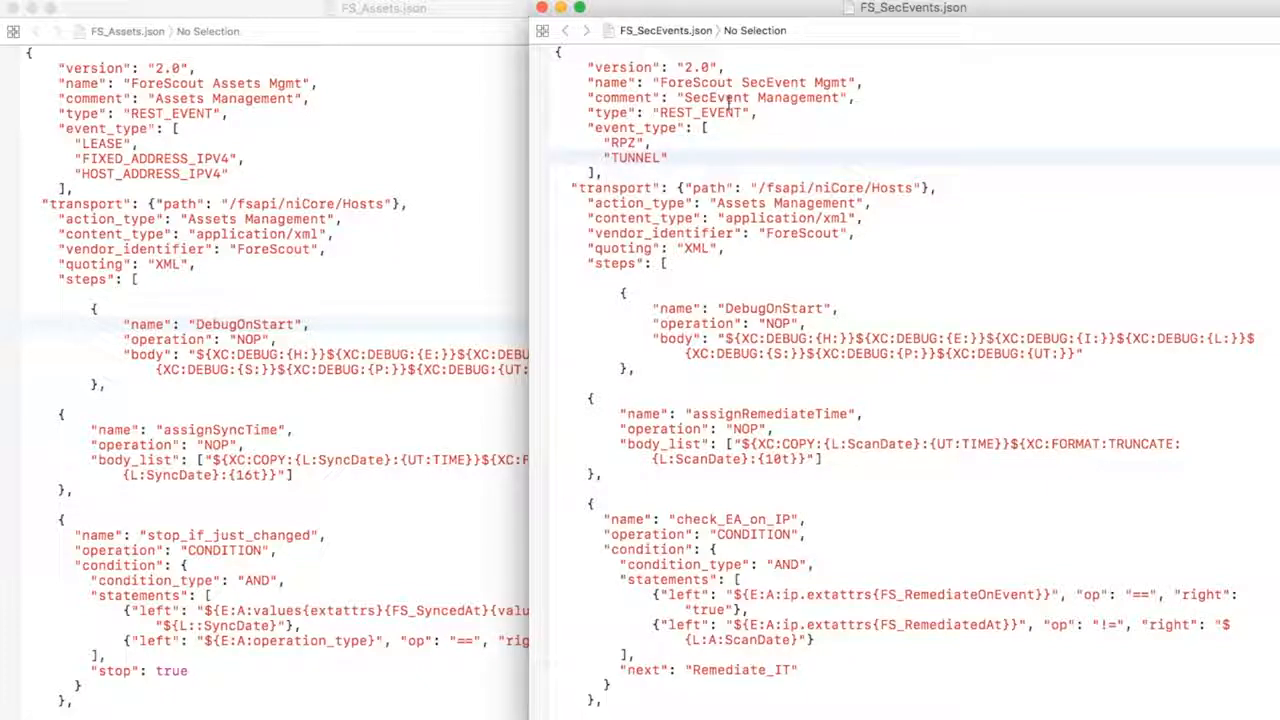
- Examine the FS_SecEvents.json condition steps and the Remediate_IT request, including its POST operation and IB_Scan property
{"action": "scroll", "coordinate": [788, 380], "scroll_direction": "down", "scroll_amount": 5}
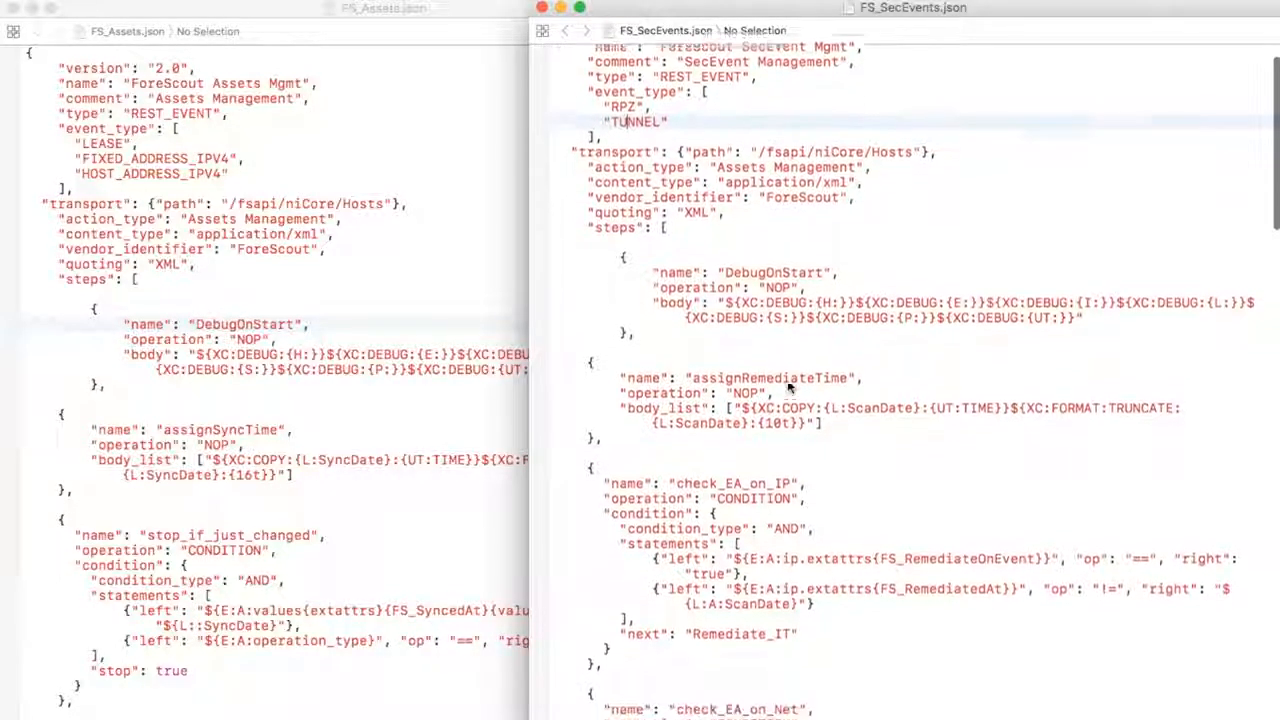
{"action": "scroll", "coordinate": [788, 383], "scroll_direction": "down", "scroll_amount": 2}
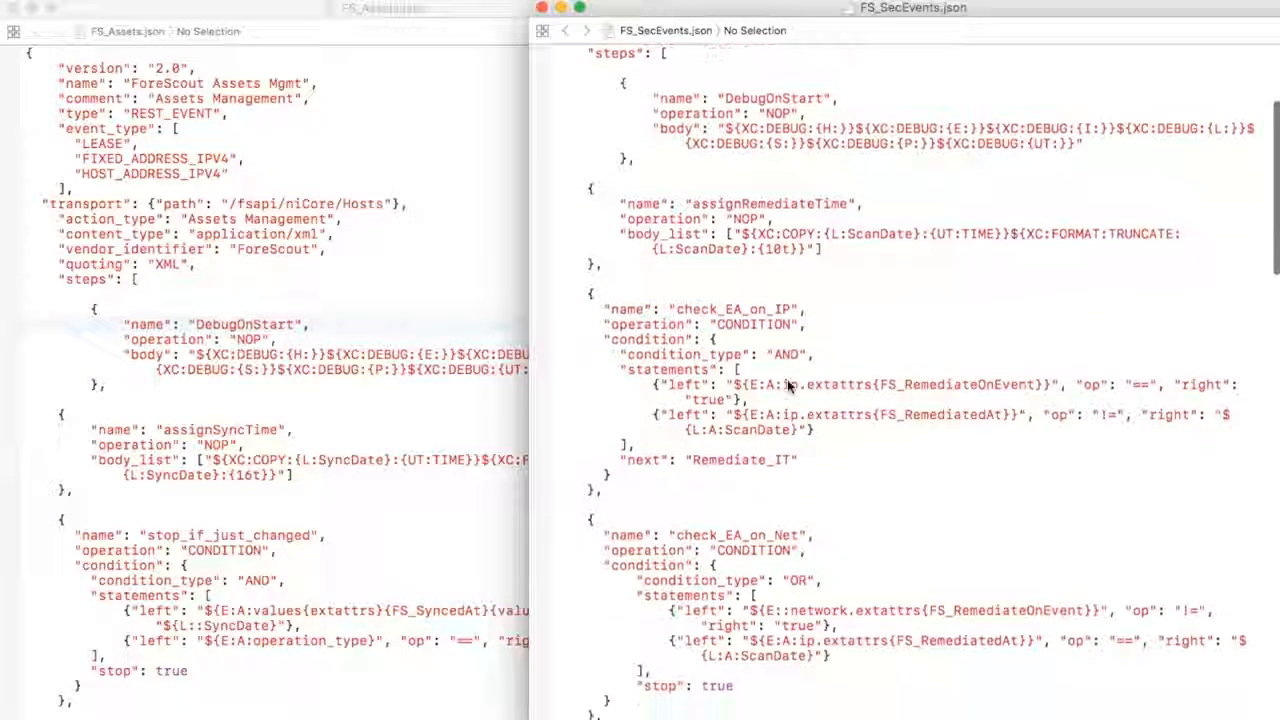
{"action": "scroll", "coordinate": [858, 430], "scroll_direction": "down", "scroll_amount": 4}
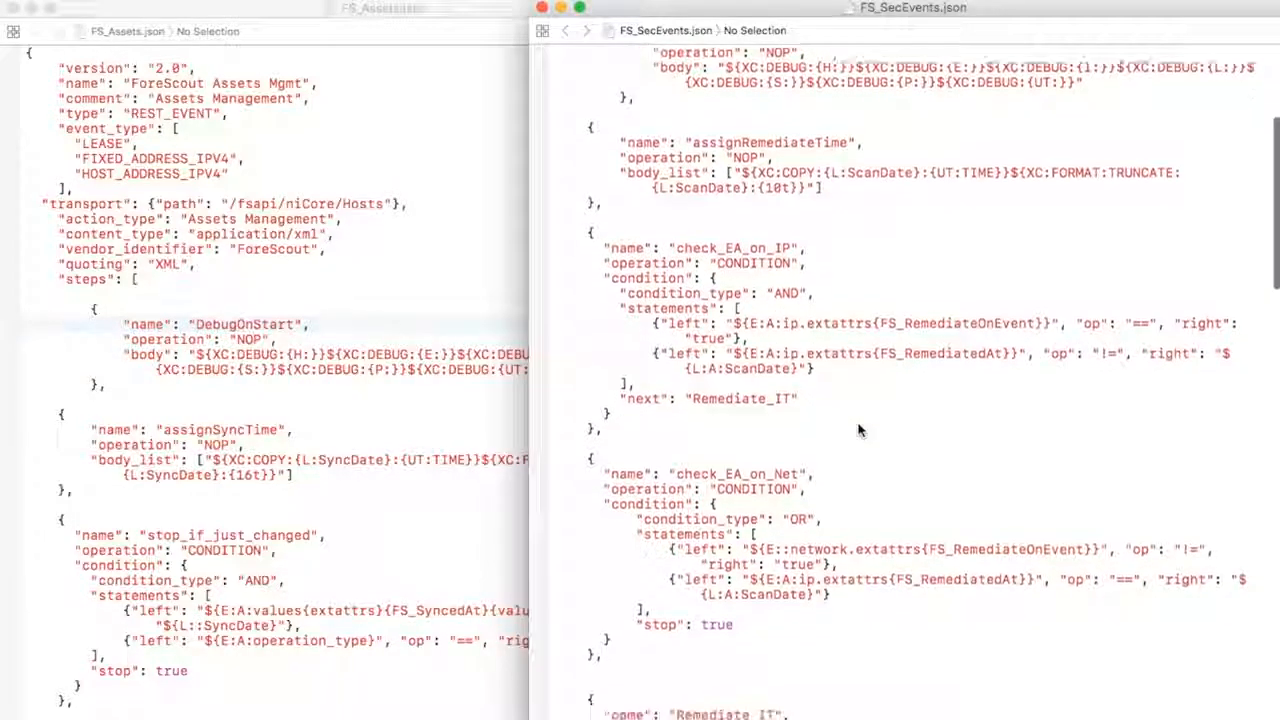
{"action": "scroll", "coordinate": [858, 430], "scroll_direction": "down", "scroll_amount": 12}
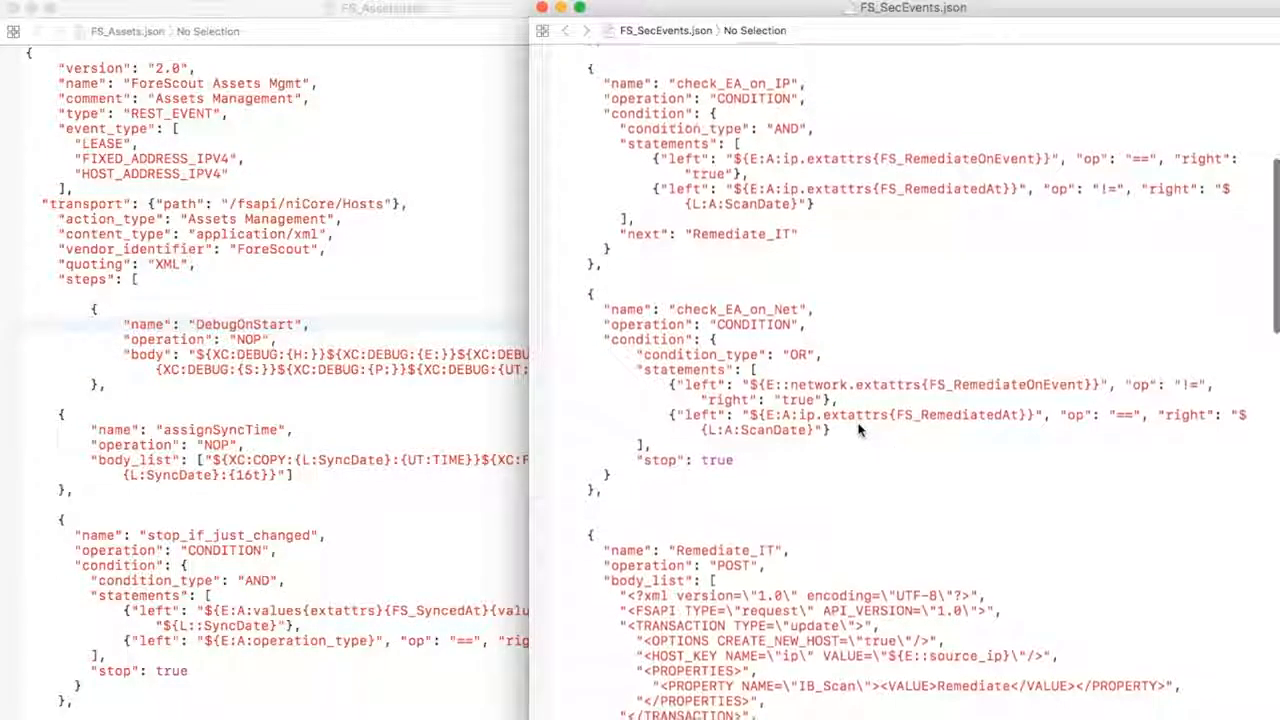
{"action": "scroll", "coordinate": [858, 430], "scroll_direction": "down", "scroll_amount": 3}
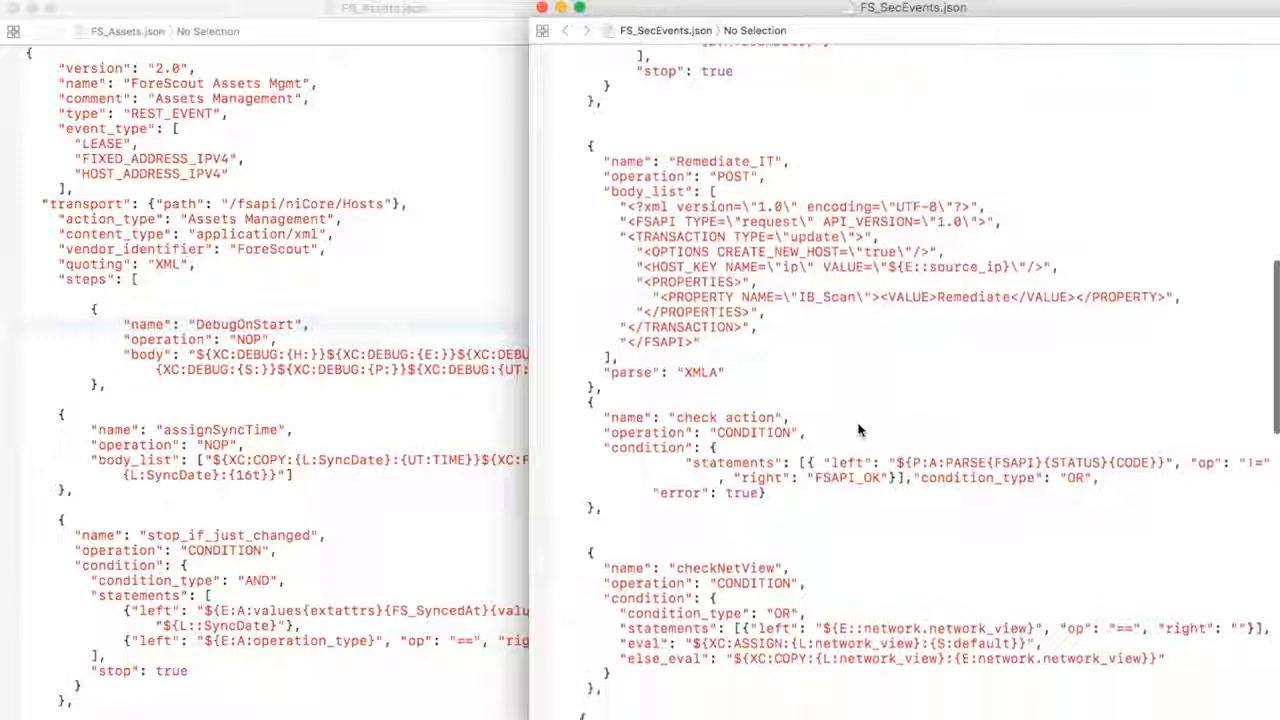
{"action": "double_click", "coordinate": [729, 176]}
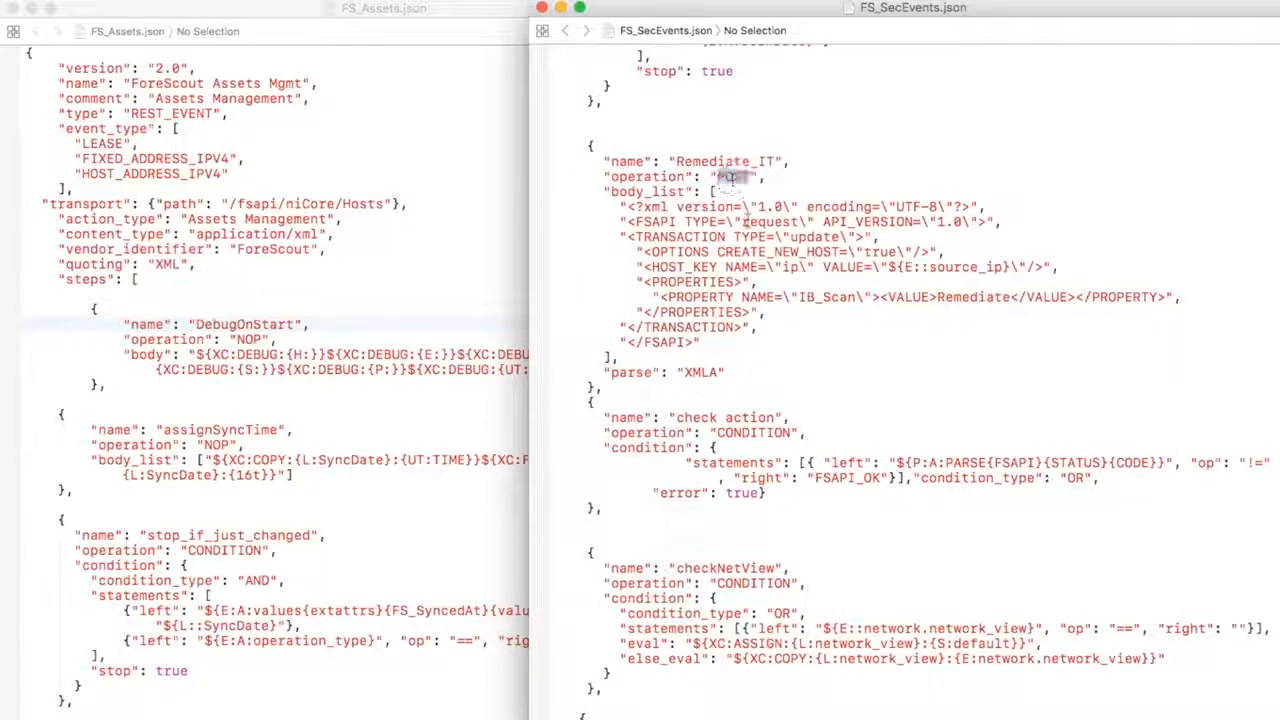
{"action": "left_click", "coordinate": [788, 330]}
{"action": "left_click", "coordinate": [815, 298]}
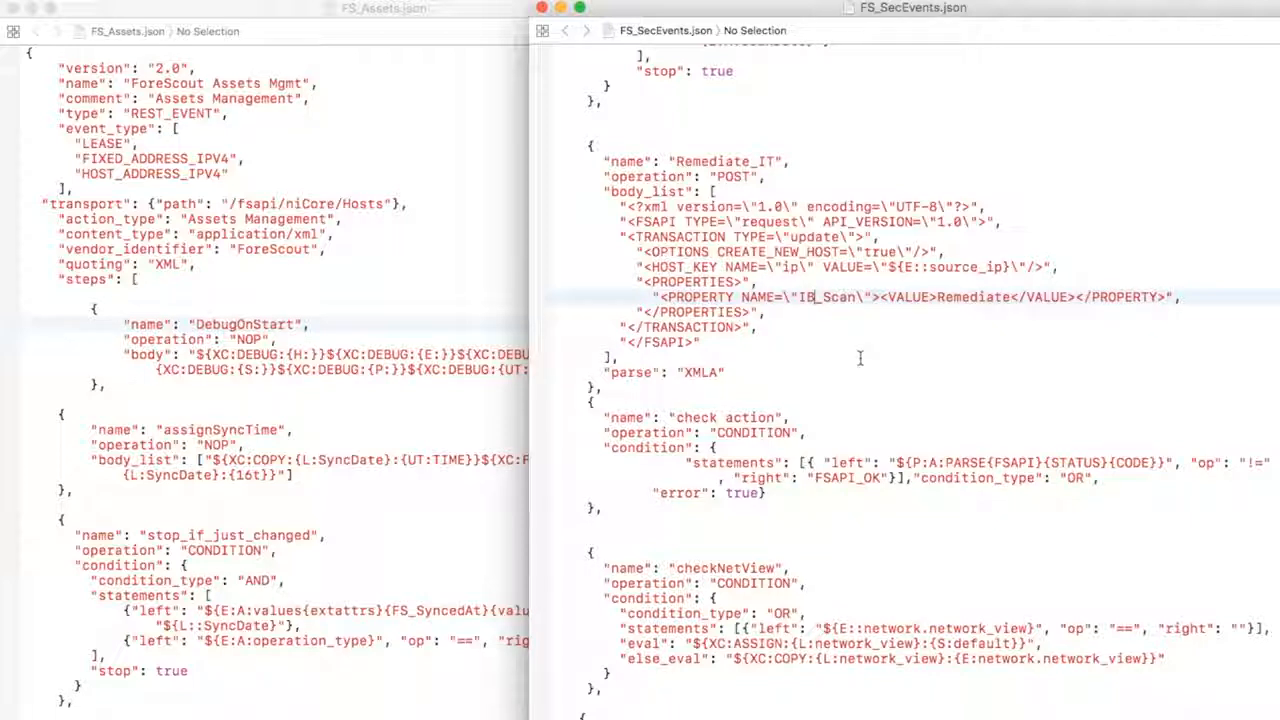
- Switch to FS_Assets.json and examine its LEASE, FIXED_ADDRESS_IPV4 and HOST_ADDRESS_IPV4 event types
{"action": "left_click", "coordinate": [401, 354]}
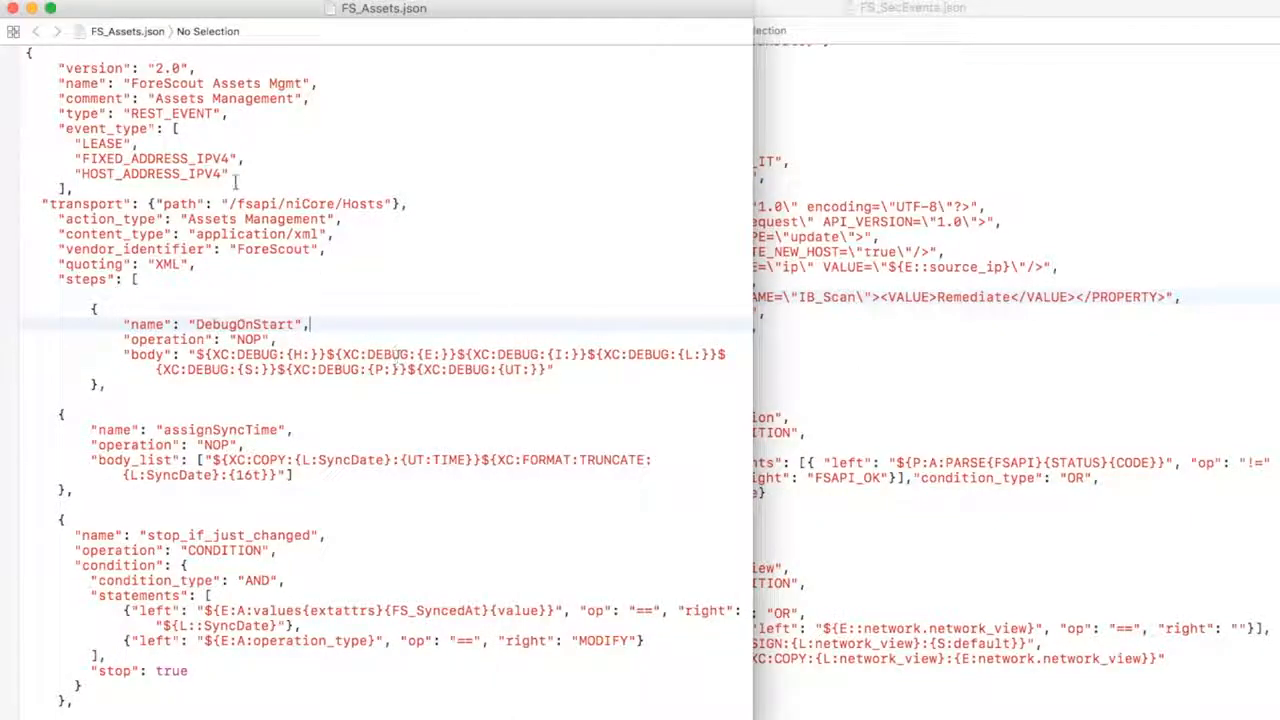
{"action": "left_click", "coordinate": [105, 143]}
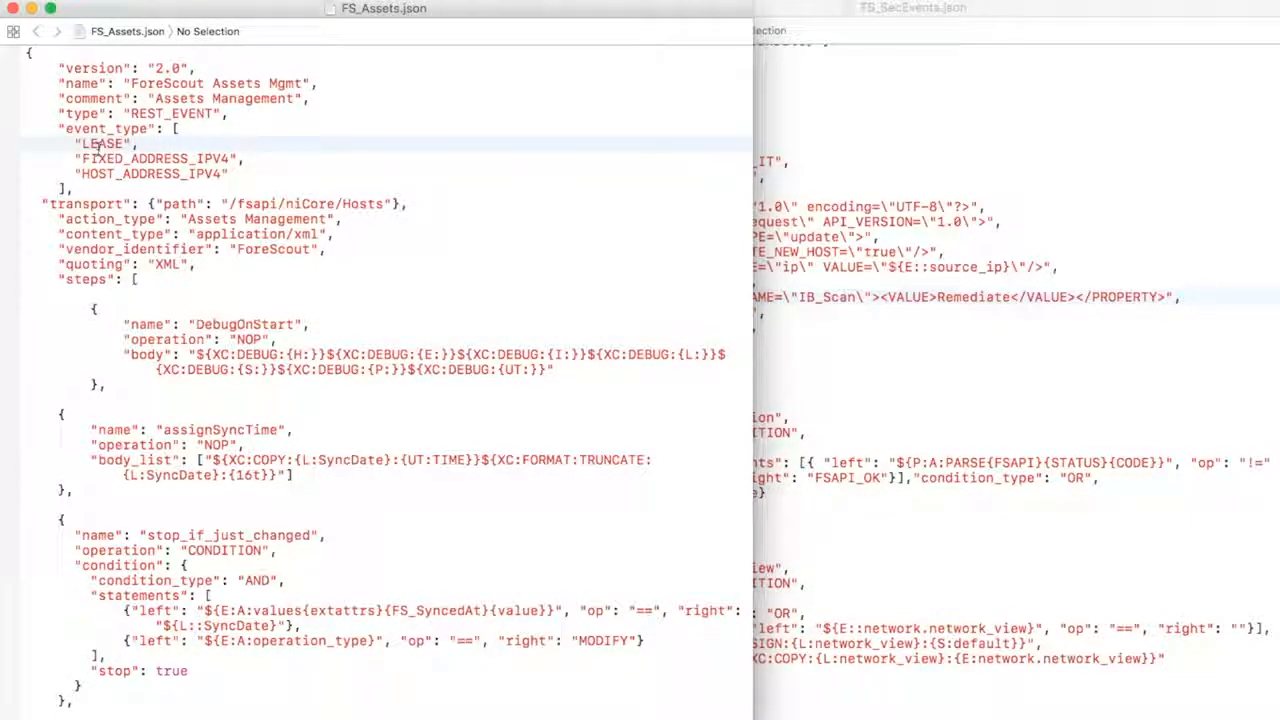
{"action": "left_click", "coordinate": [104, 158]}
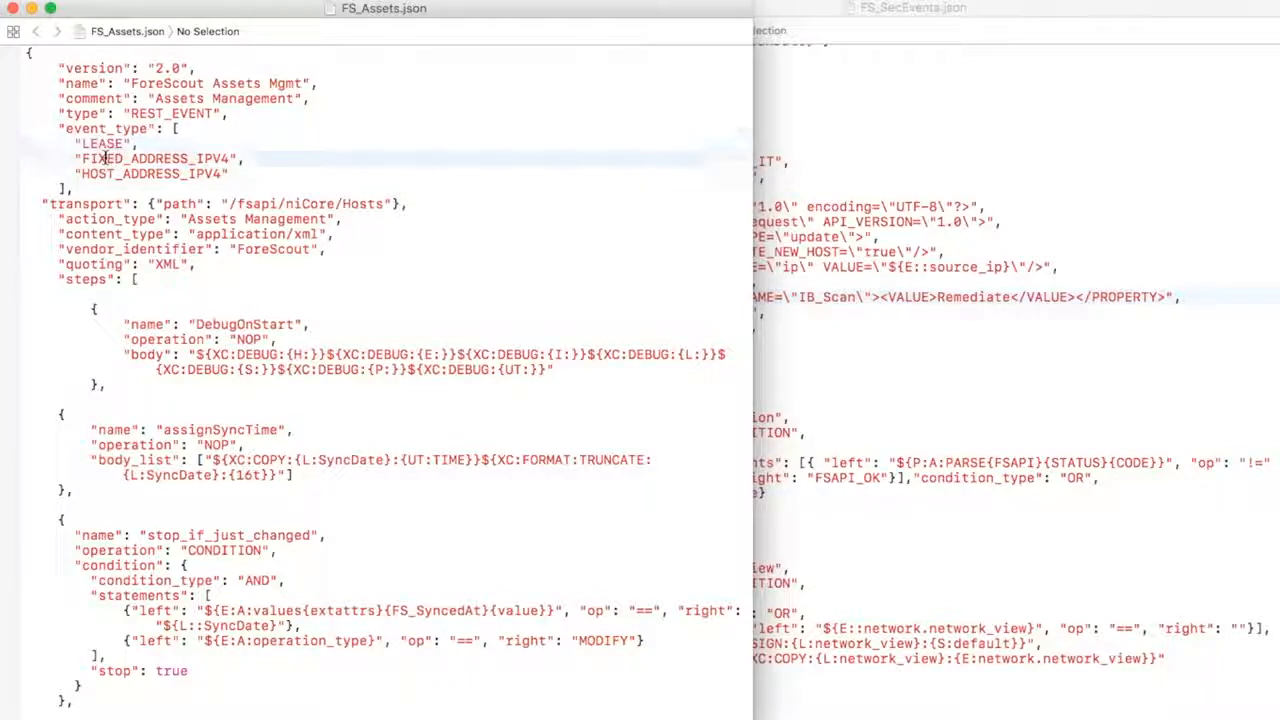
{"action": "left_click", "coordinate": [108, 173]}
- Review the FS_Assets.json steps through the Create_FS_Asset request and highlight its CREATE_NEW_HOST option
{"action": "scroll", "coordinate": [314, 371], "scroll_direction": "down", "scroll_amount": 15}
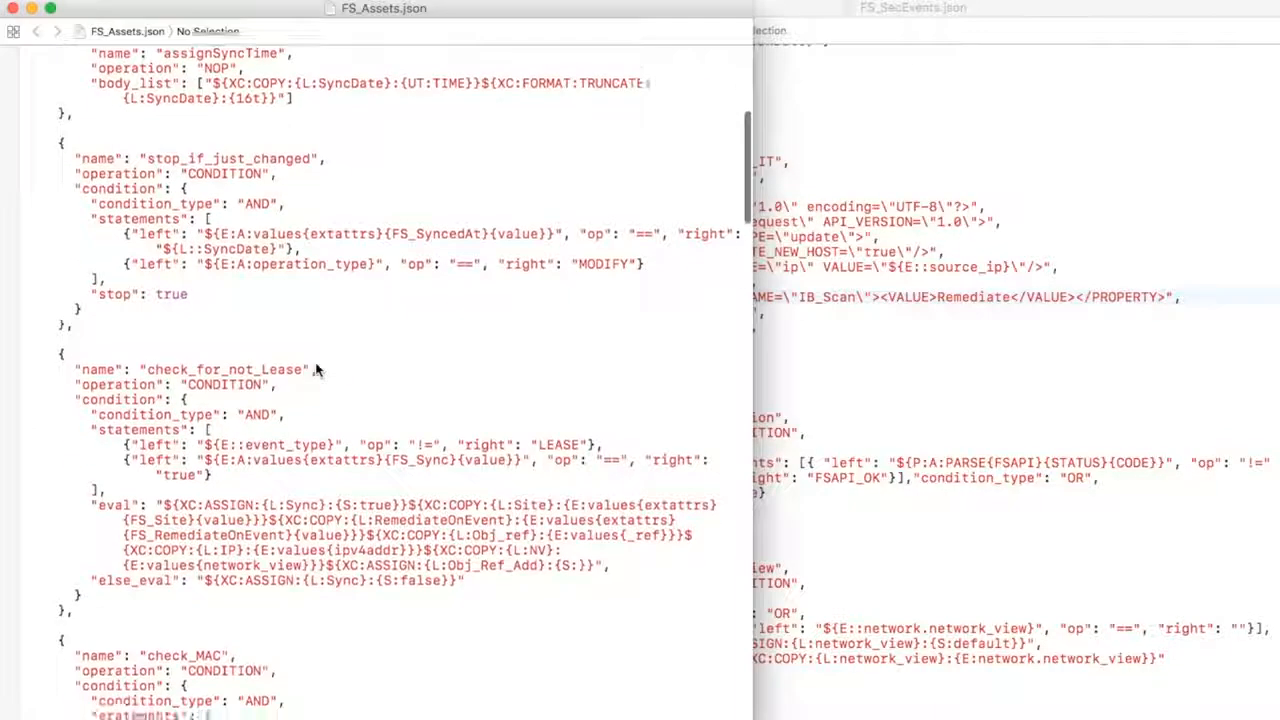
{"action": "scroll", "coordinate": [316, 371], "scroll_direction": "down", "scroll_amount": 17}
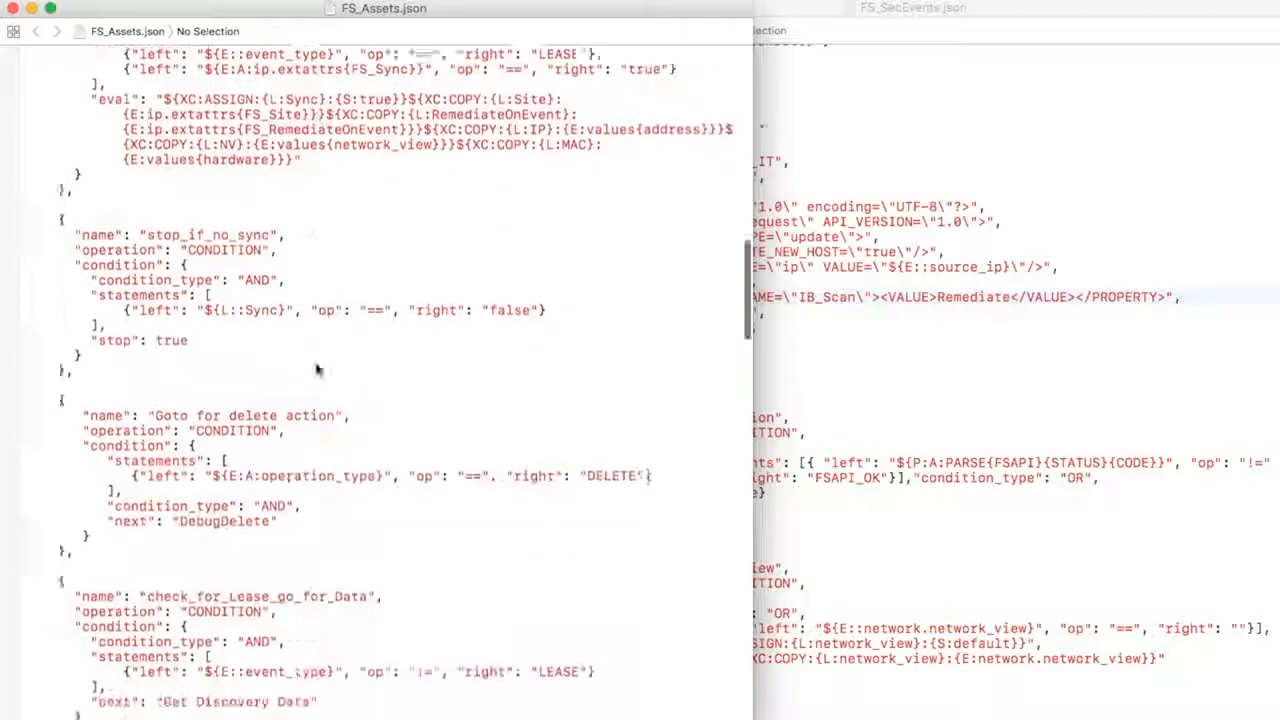
{"action": "scroll", "coordinate": [316, 371], "scroll_direction": "down", "scroll_amount": 13}
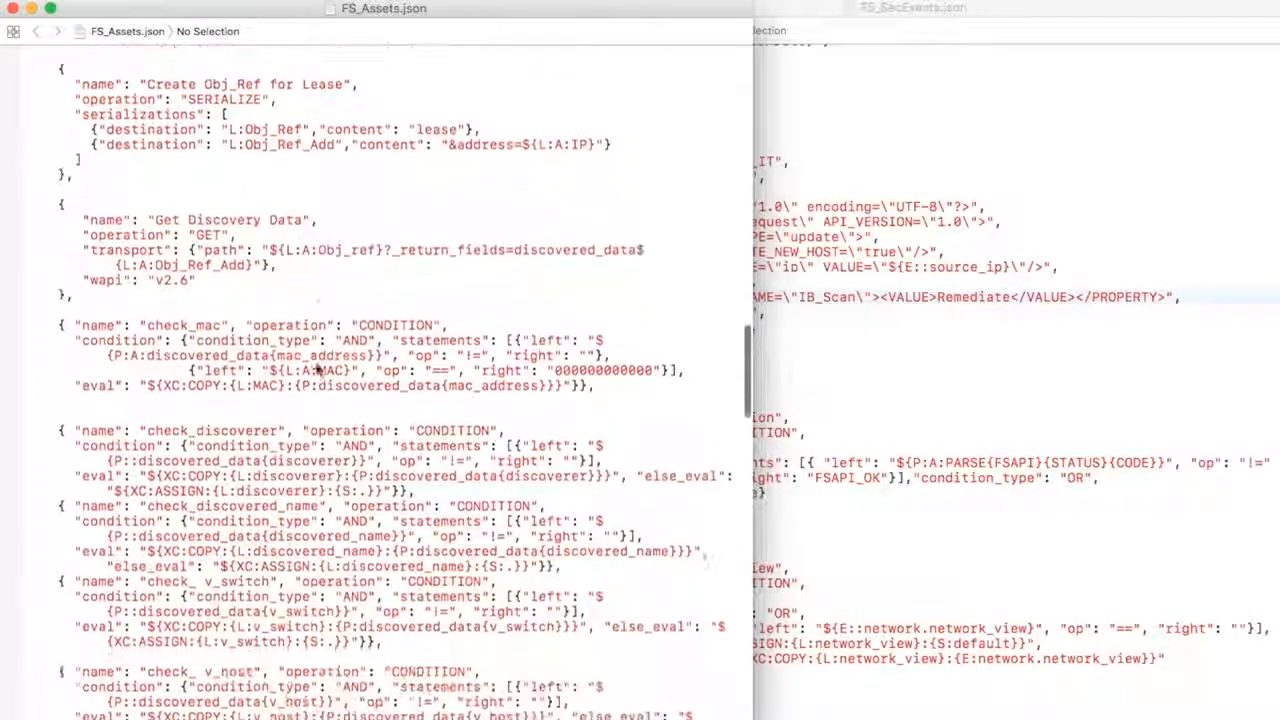
{"action": "scroll", "coordinate": [316, 371], "scroll_direction": "down", "scroll_amount": 14}
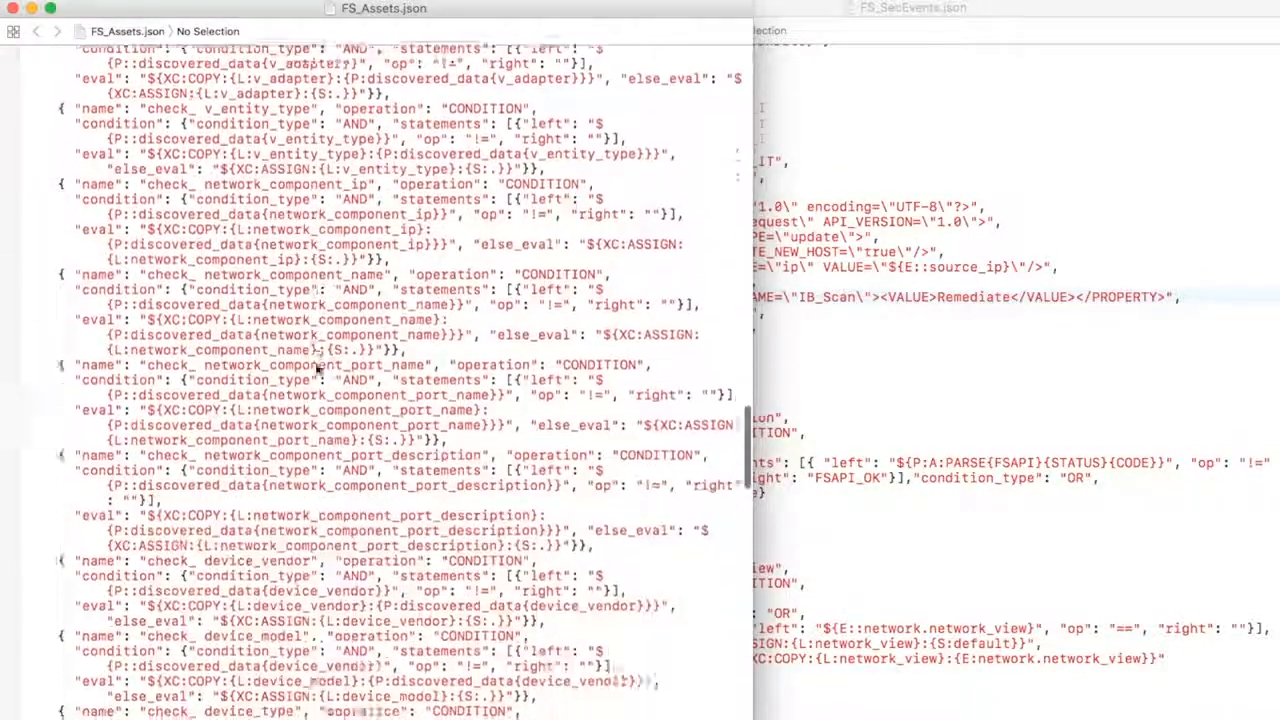
{"action": "scroll", "coordinate": [316, 371], "scroll_direction": "down", "scroll_amount": 14}
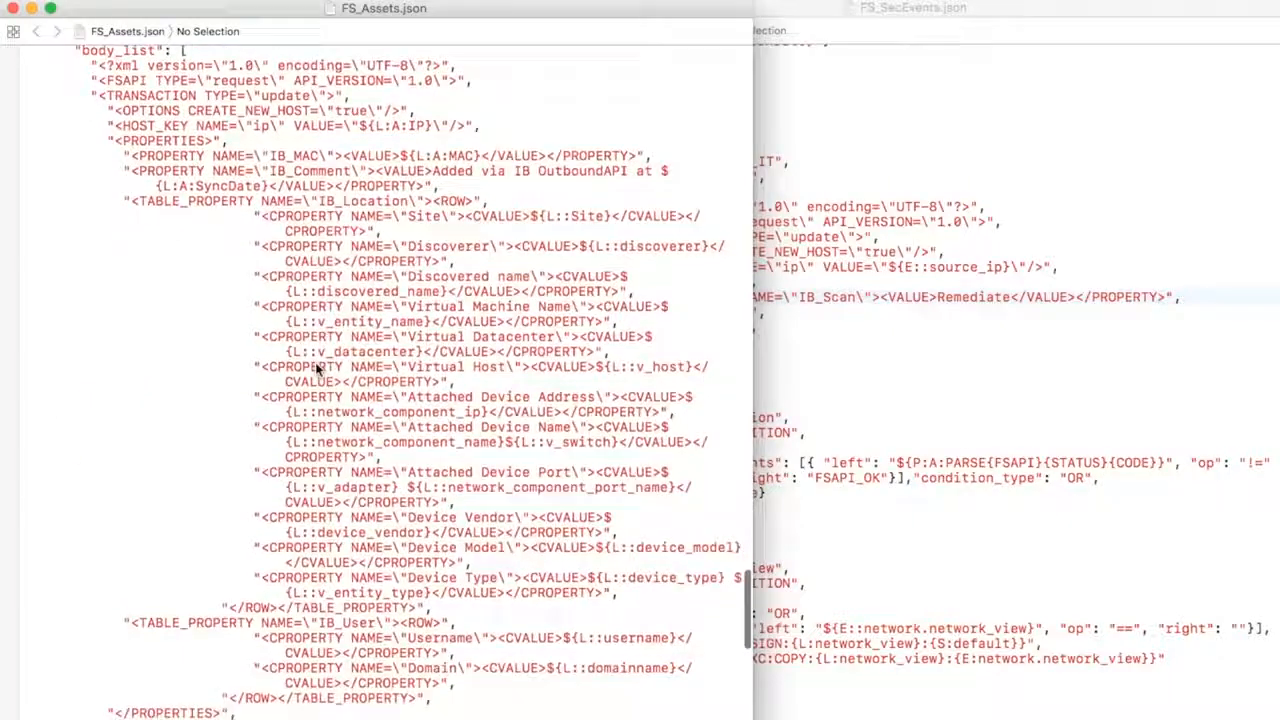
{"action": "scroll", "coordinate": [316, 371], "scroll_direction": "up", "scroll_amount": 3}
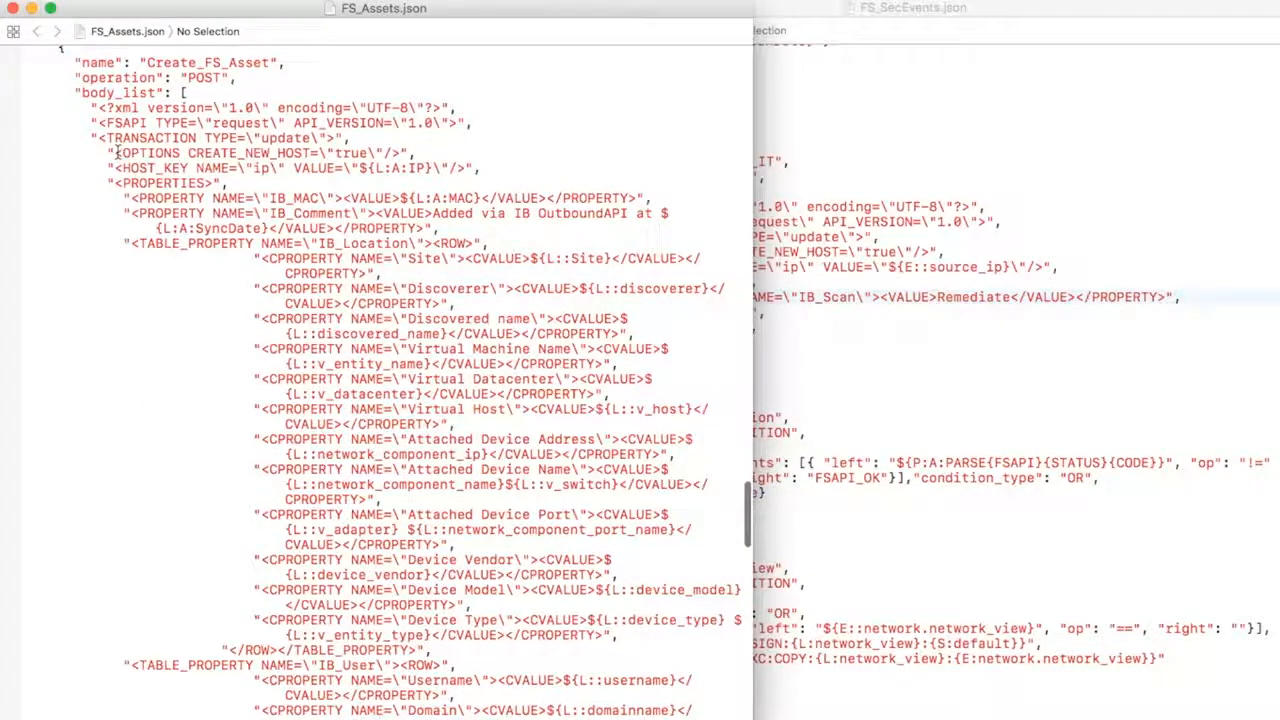
{"action": "left_click_drag", "start_coordinate": [207, 150], "coordinate": [312, 150]}
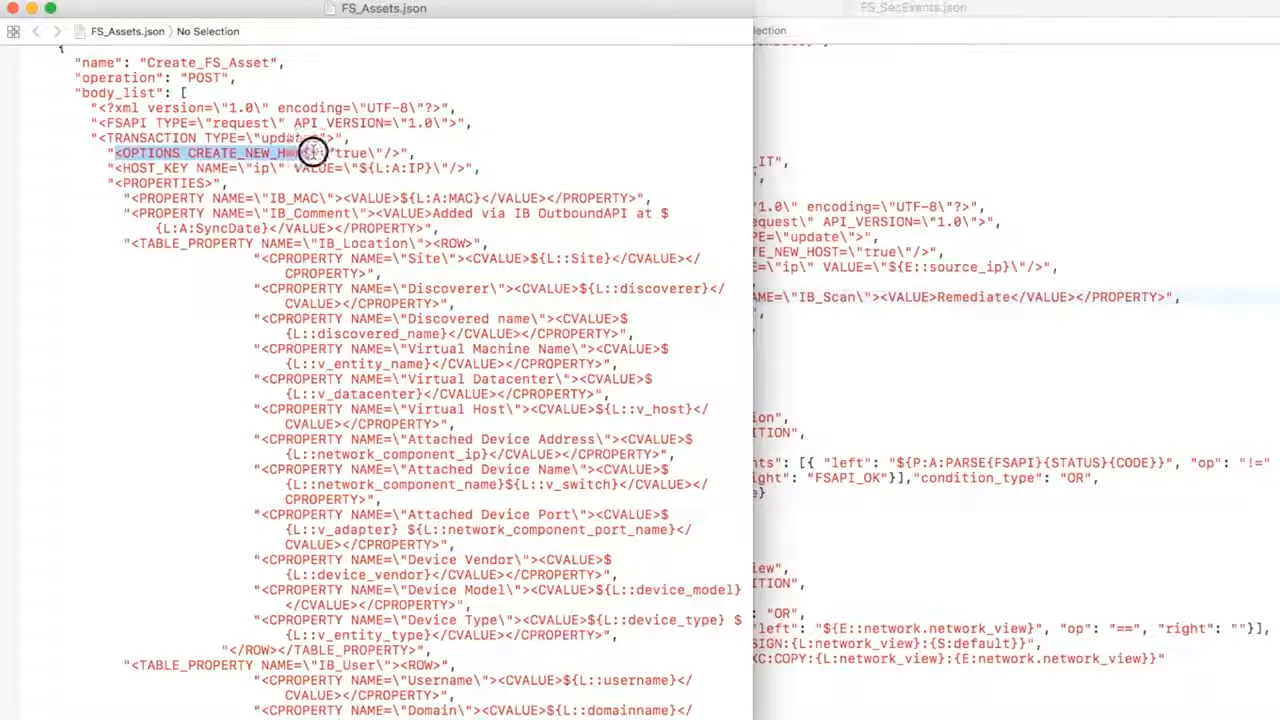
{"action": "left_click", "coordinate": [659, 149]}
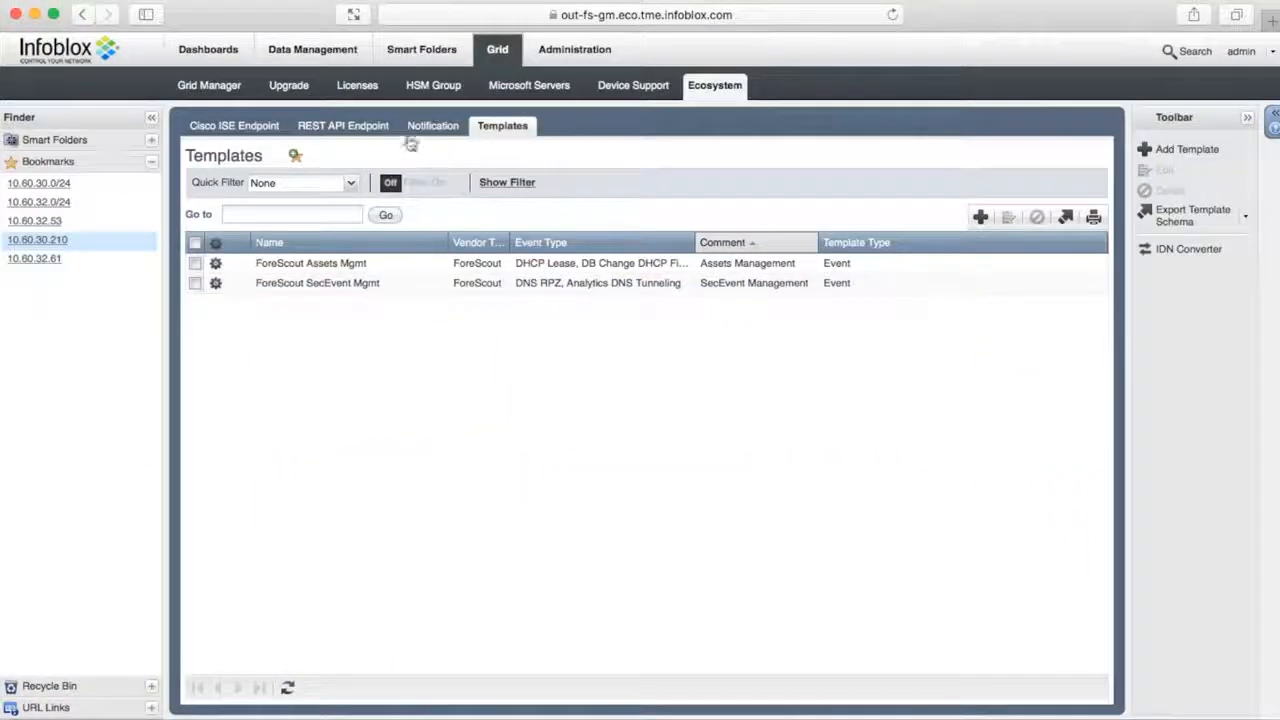
- Switch to Infoblox and open the ForeScout REST API endpoint's settings for editing
{"action": "left_click", "coordinate": [385, 128]}
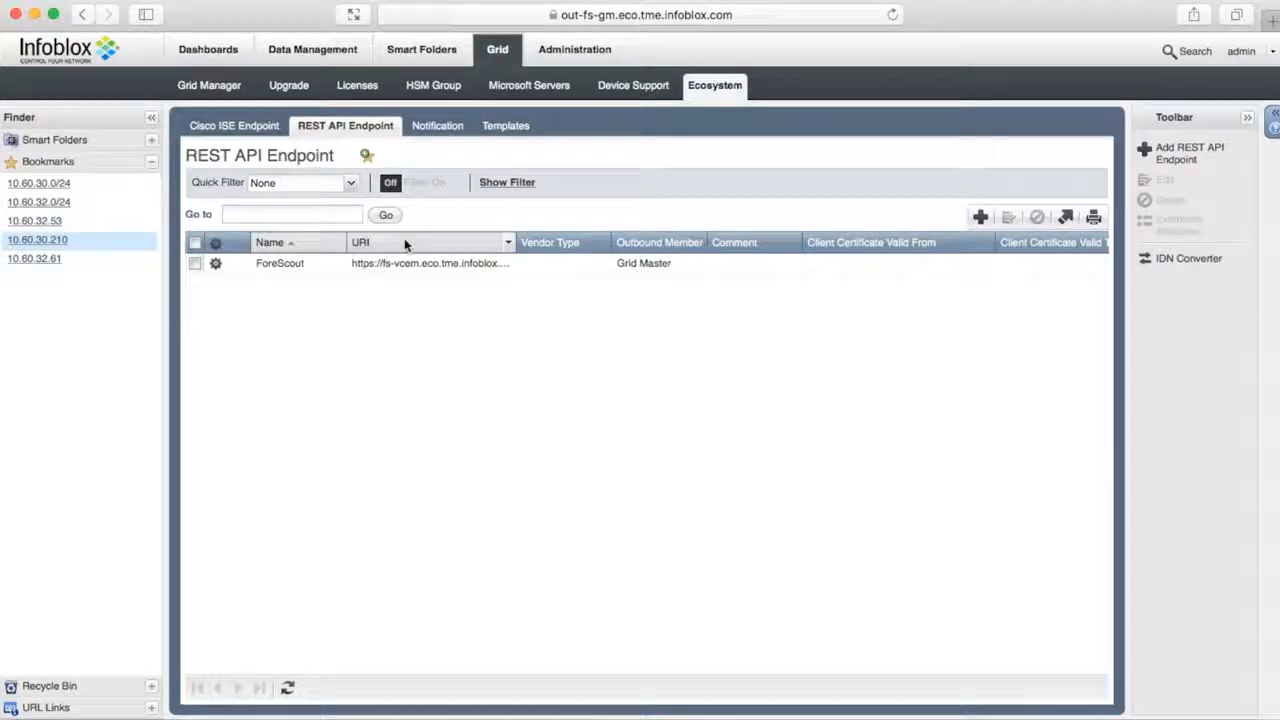
{"action": "left_click", "coordinate": [386, 266]}
{"action": "left_click", "coordinate": [1162, 180]}
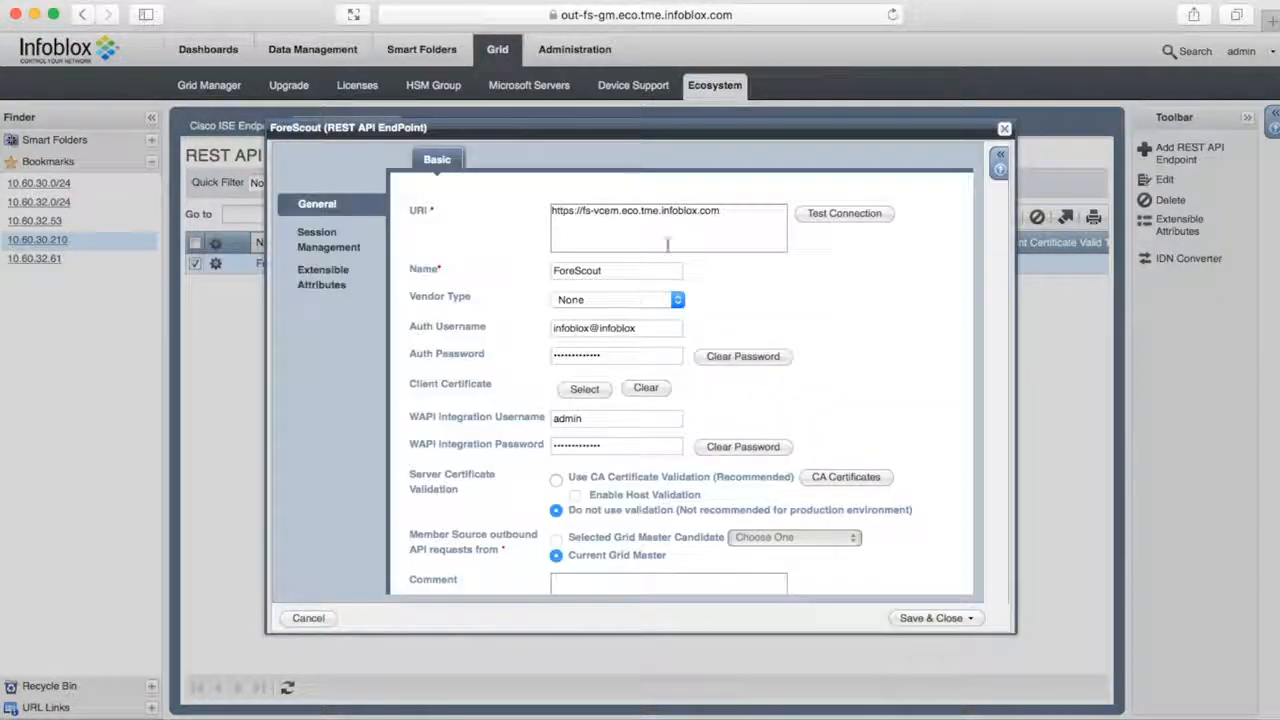
- Review the ForeScout endpoint's authentication, WAPI integration and certificate validation settings, and close the editor without saving
{"action": "scroll", "coordinate": [786, 314], "scroll_direction": "down", "scroll_amount": 3}
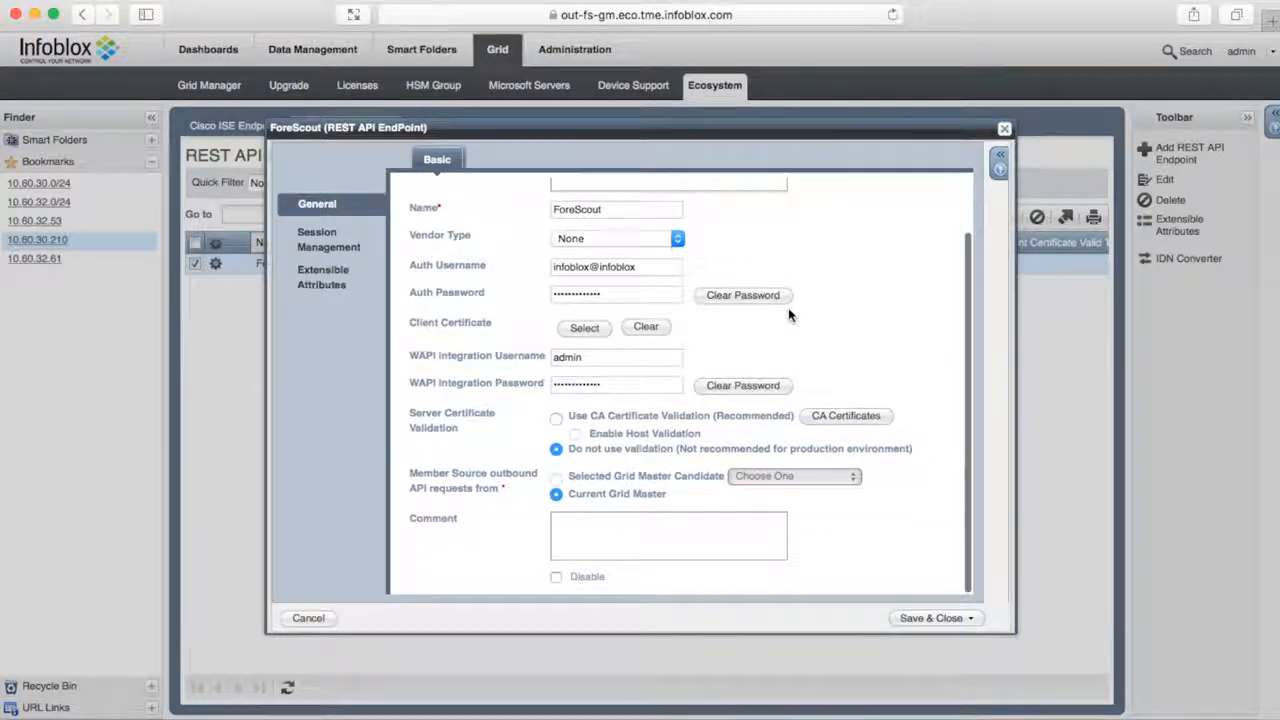
{"action": "left_click", "coordinate": [664, 298]}
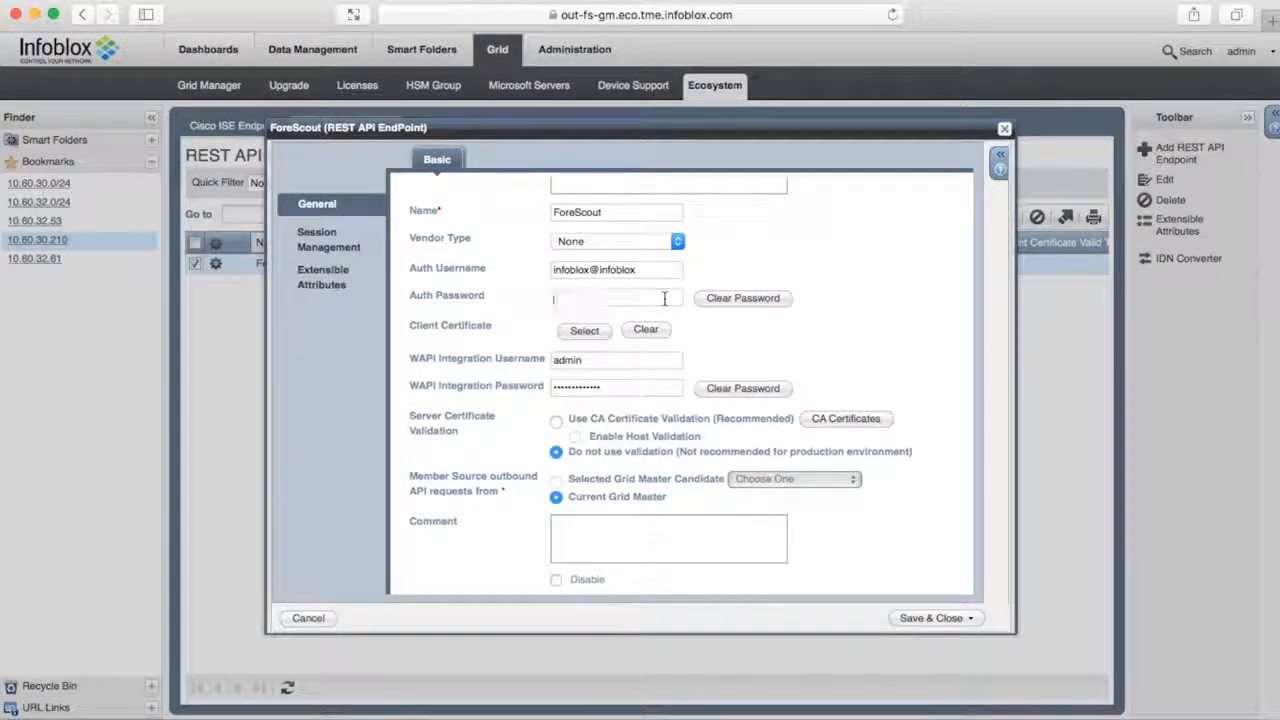
{"action": "left_click", "coordinate": [640, 391]}
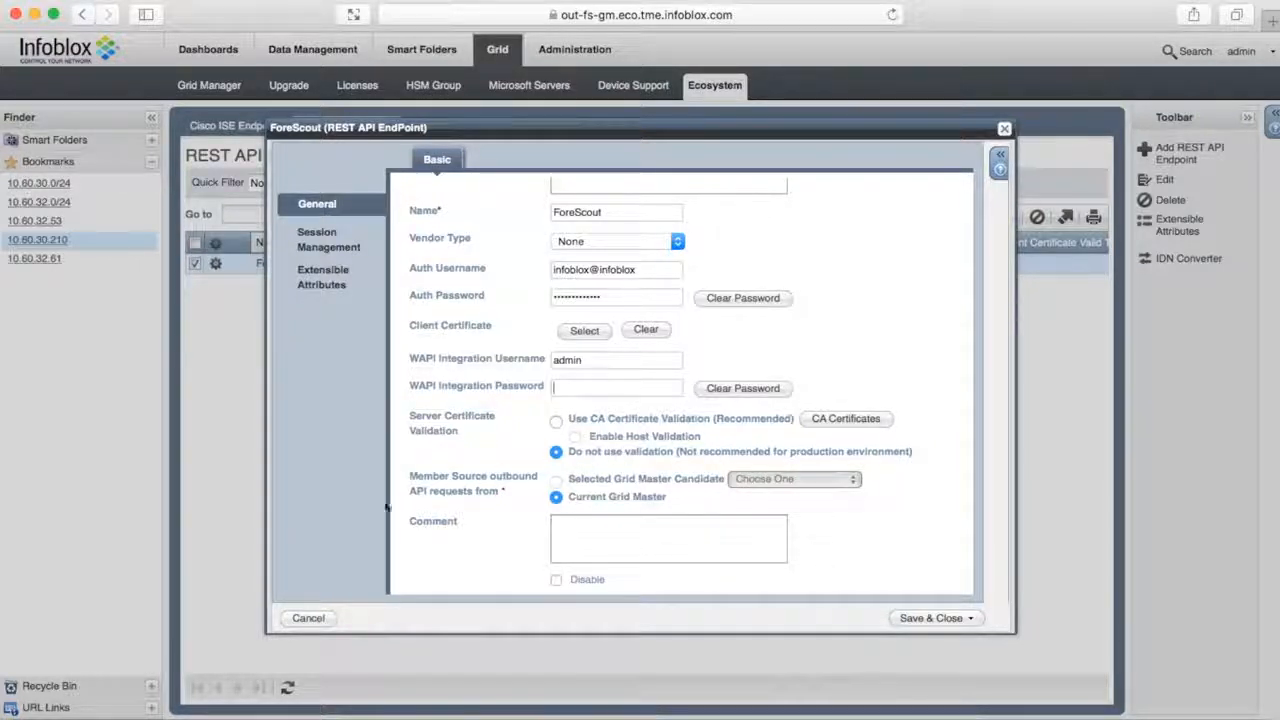
{"action": "left_click", "coordinate": [320, 618]}
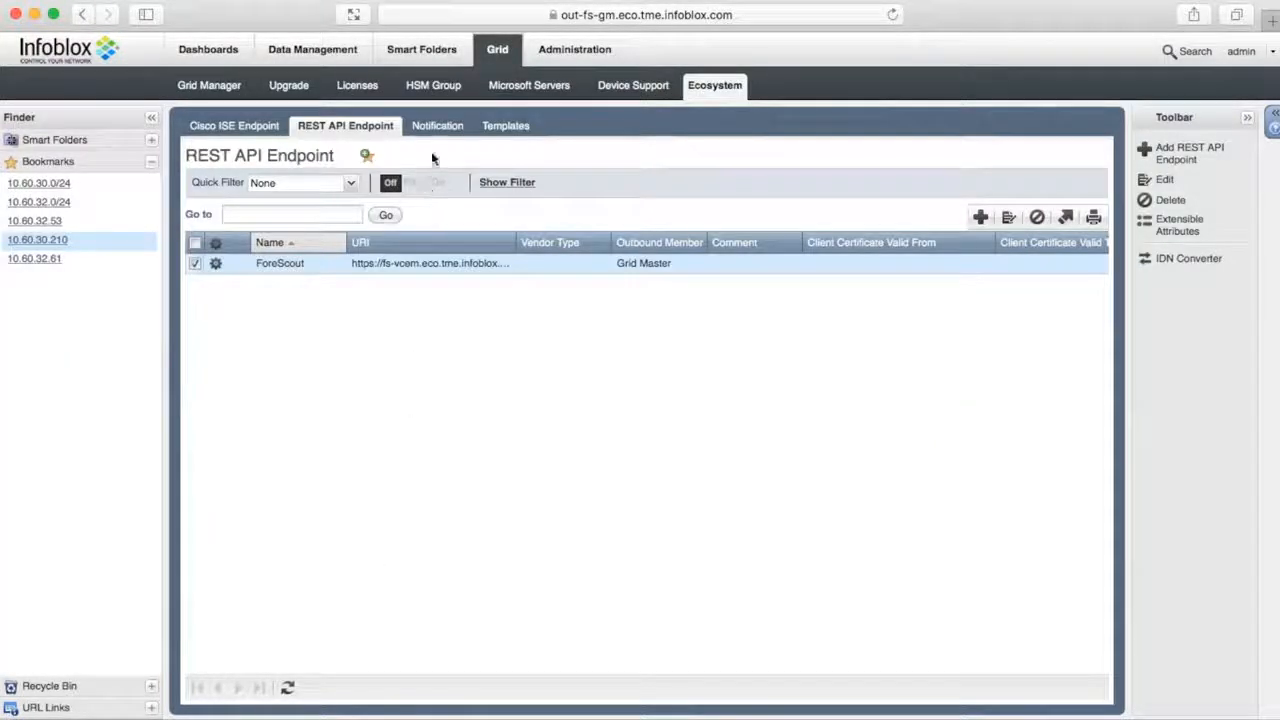
- Go to the notification rules and open FS_RPZ for editing
{"action": "left_click", "coordinate": [438, 126]}
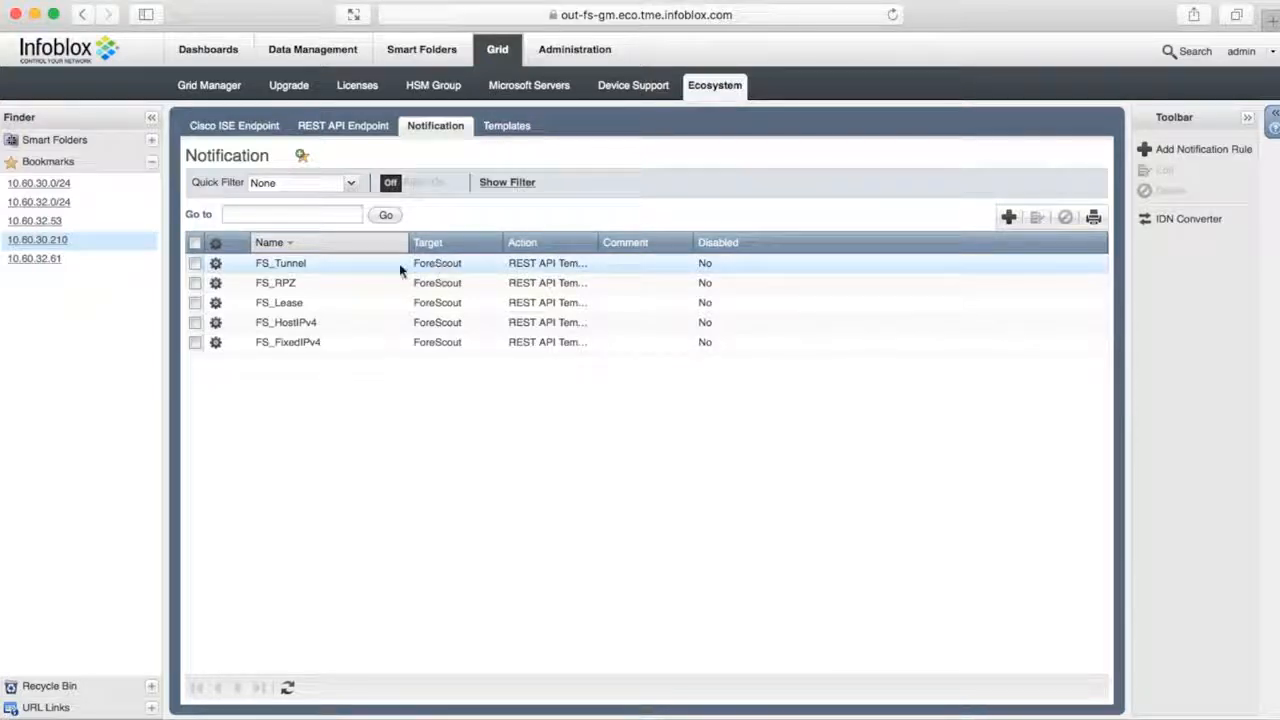
{"action": "left_click", "coordinate": [380, 283]}
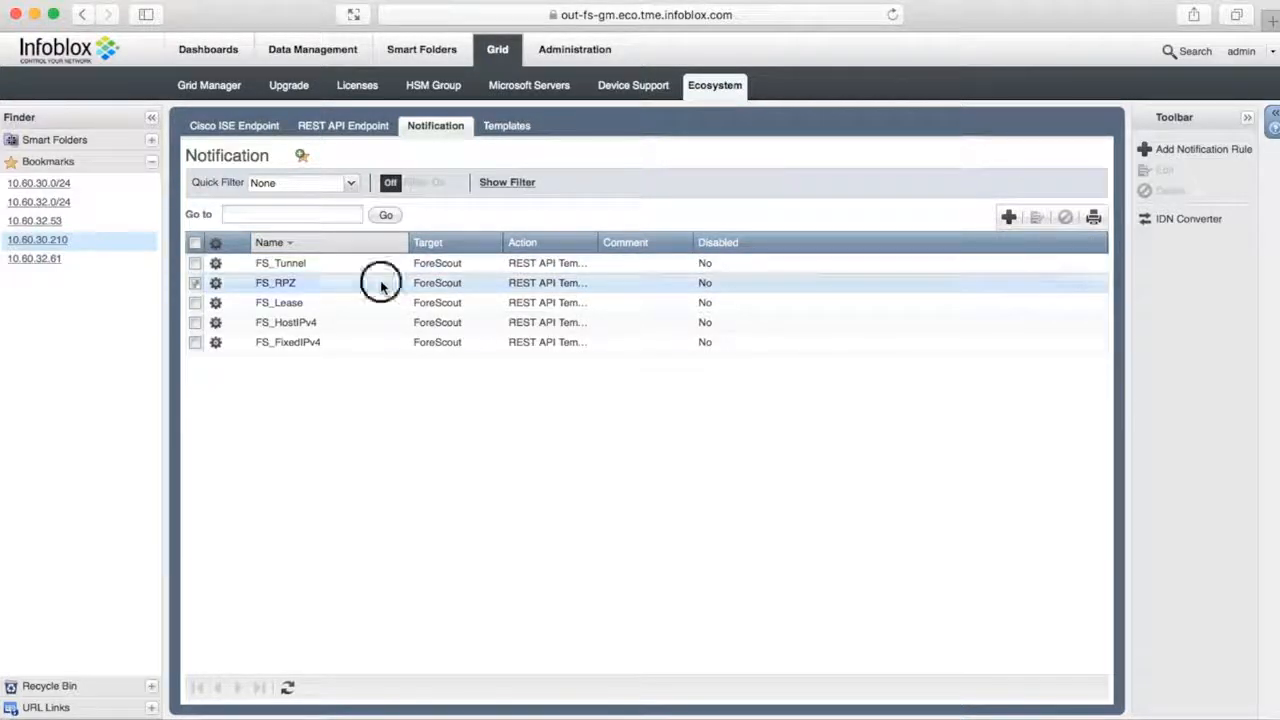
{"action": "left_click", "coordinate": [1037, 217]}
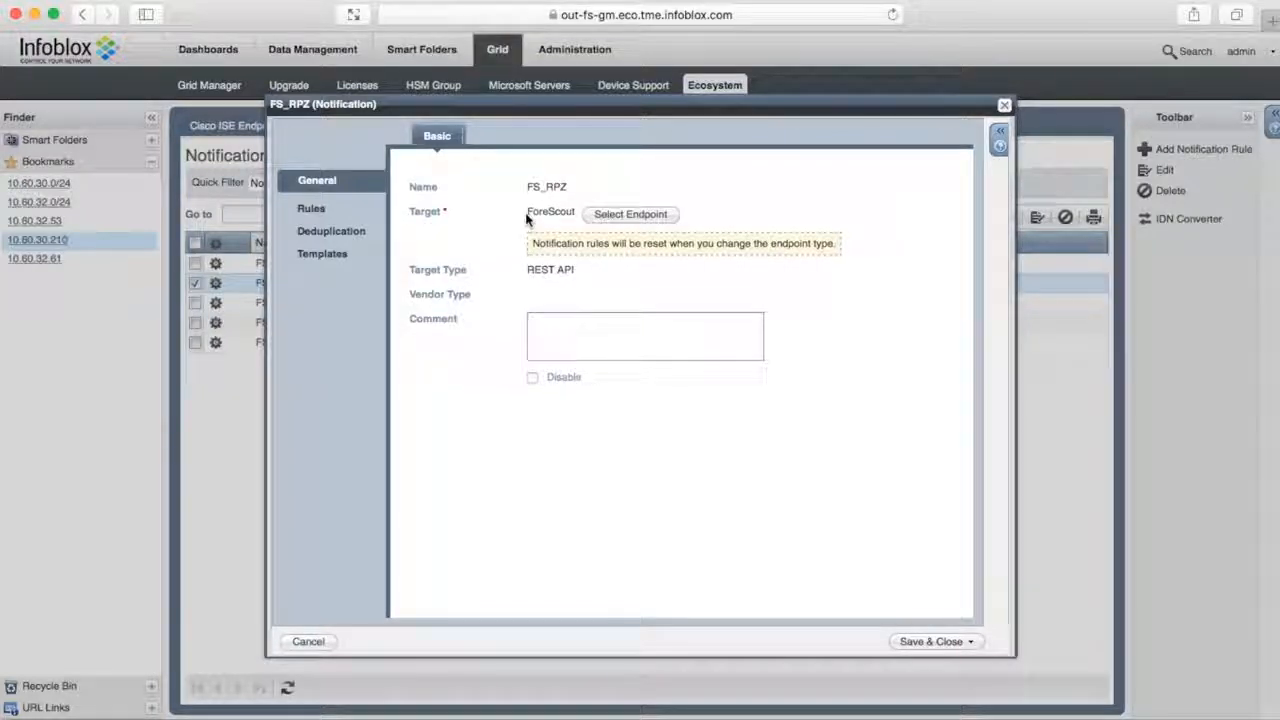
- Examine the FS_RPZ notification's rules, deduplication and template settings, and close the editor without saving
{"action": "left_click", "coordinate": [310, 210]}
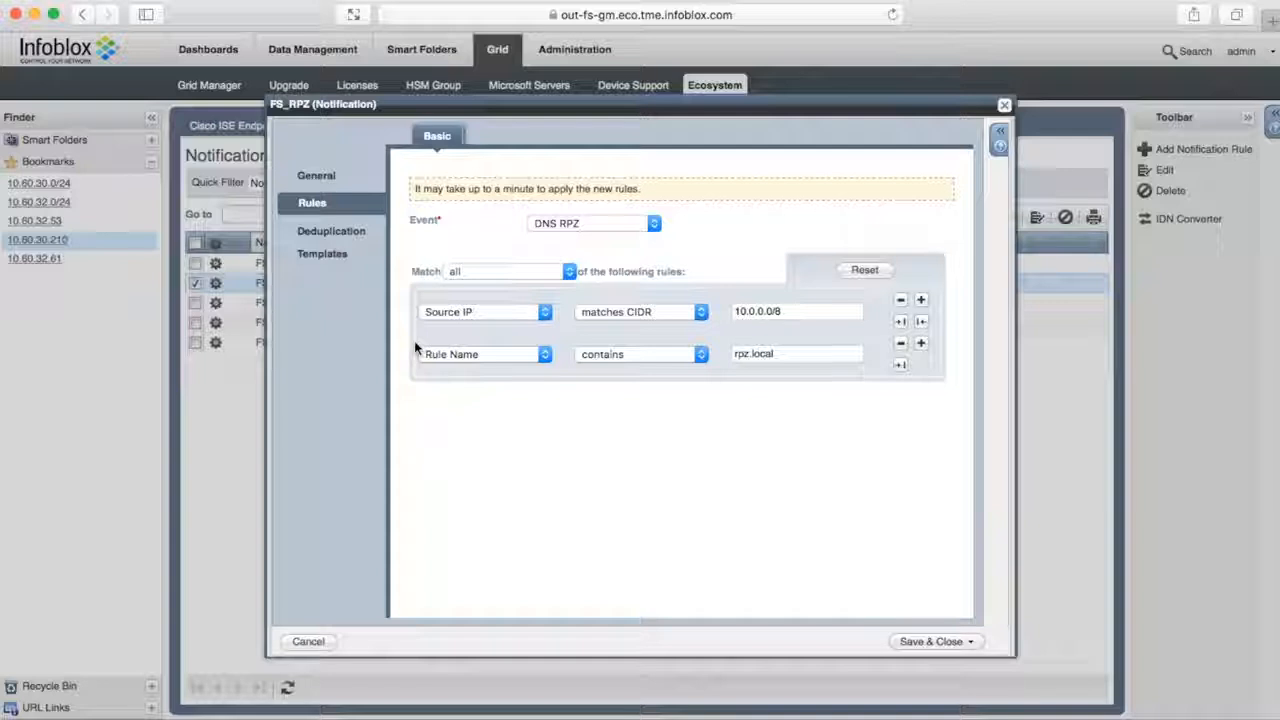
{"action": "left_click", "coordinate": [340, 231]}
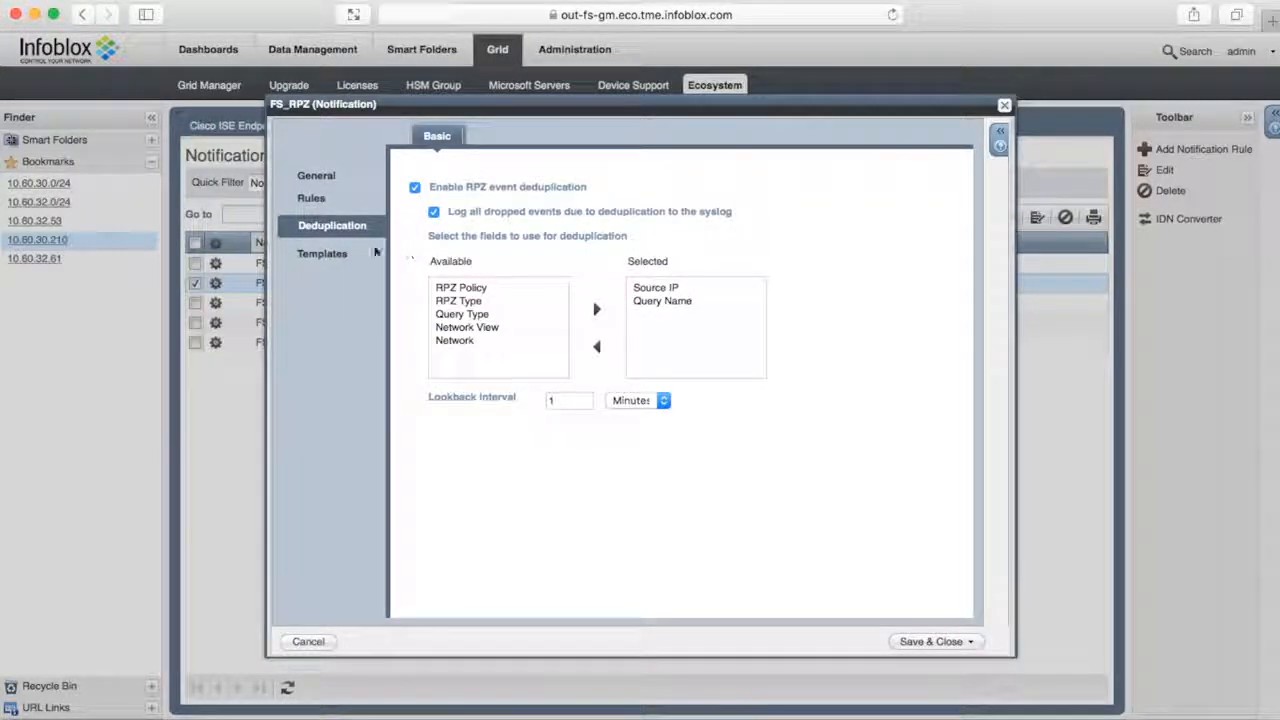
{"action": "left_click", "coordinate": [342, 258]}
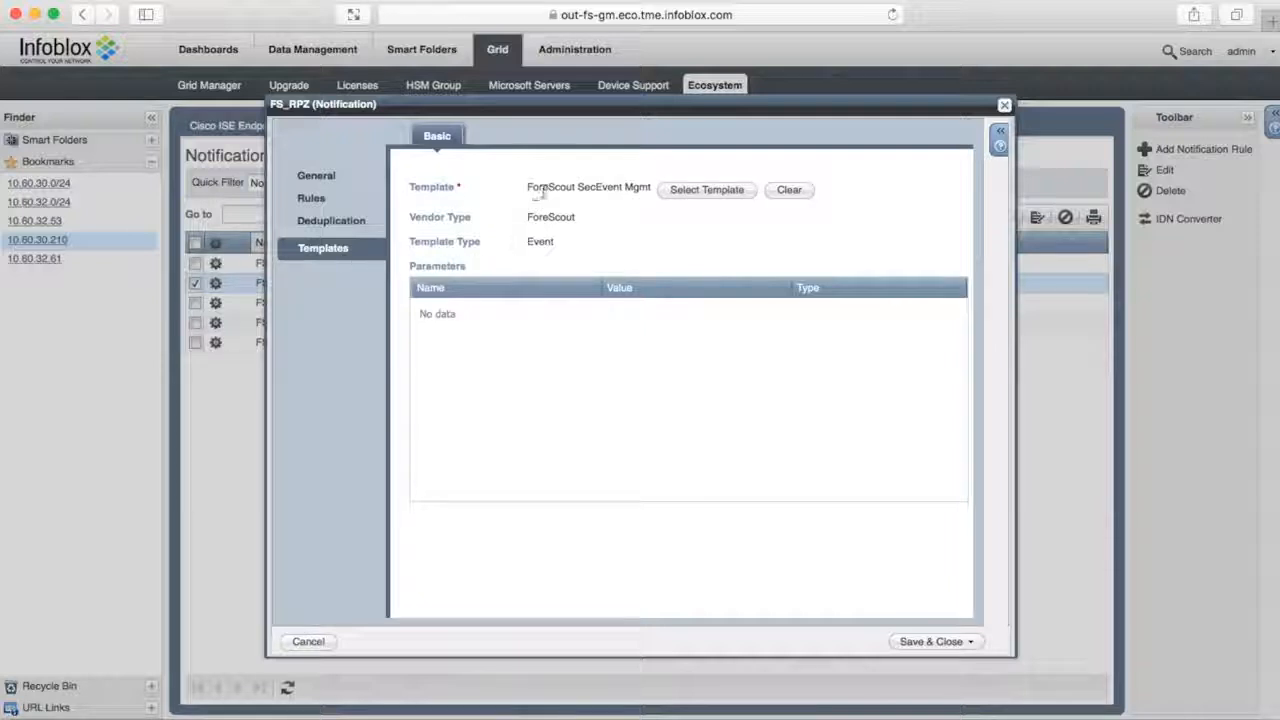
{"action": "left_click", "coordinate": [309, 642]}
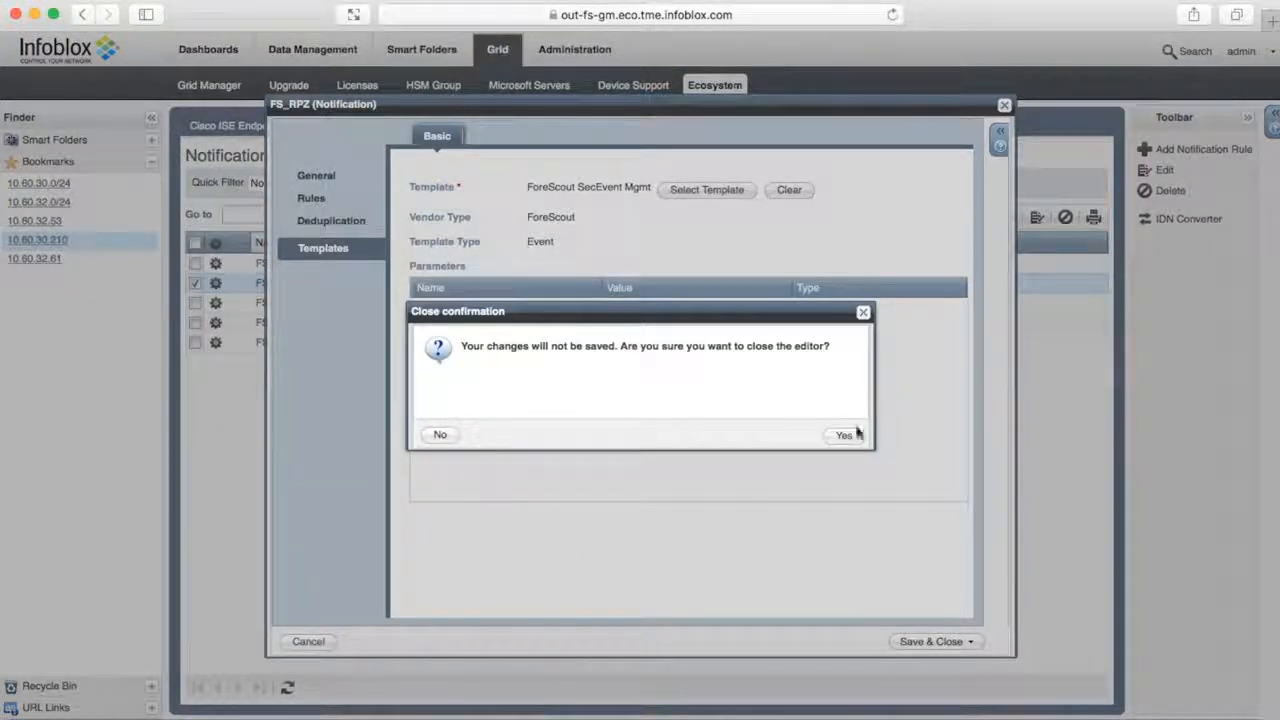
{"action": "left_click", "coordinate": [845, 435]}
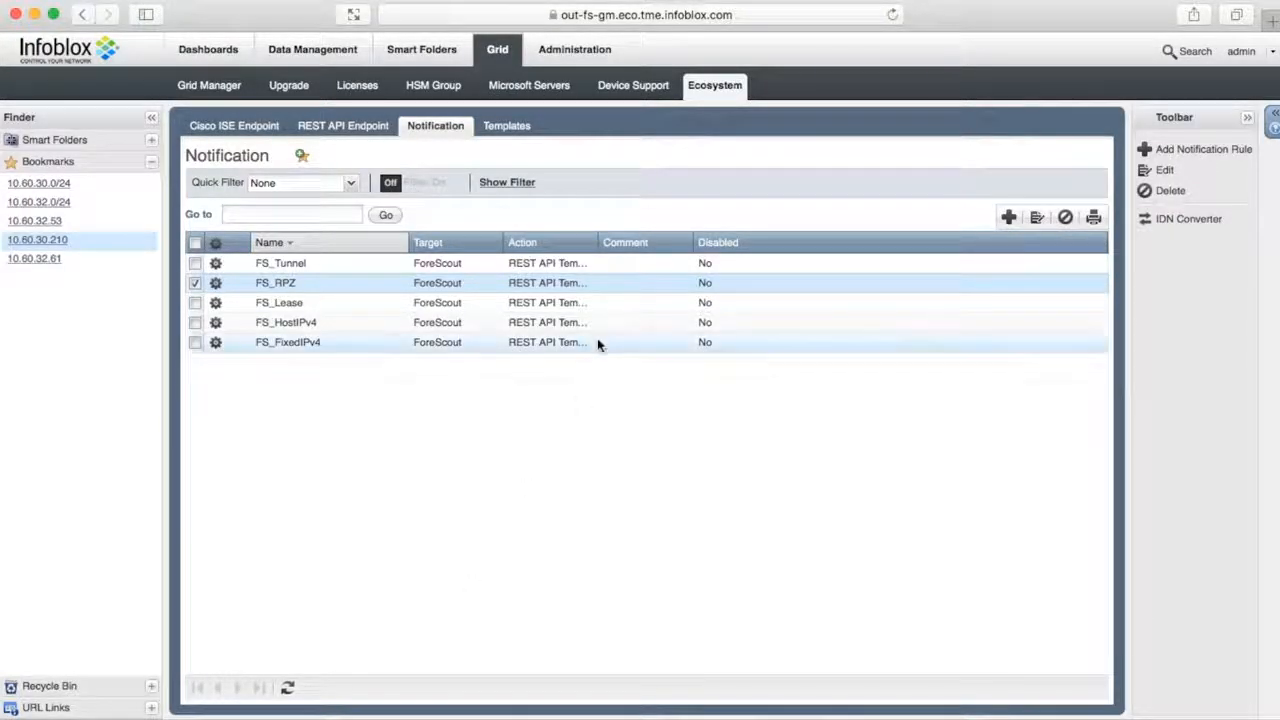
- Review the ForeScout extensible attribute definitions and examine the attribute values assigned to the default network view
{"action": "left_click", "coordinate": [546, 85]}
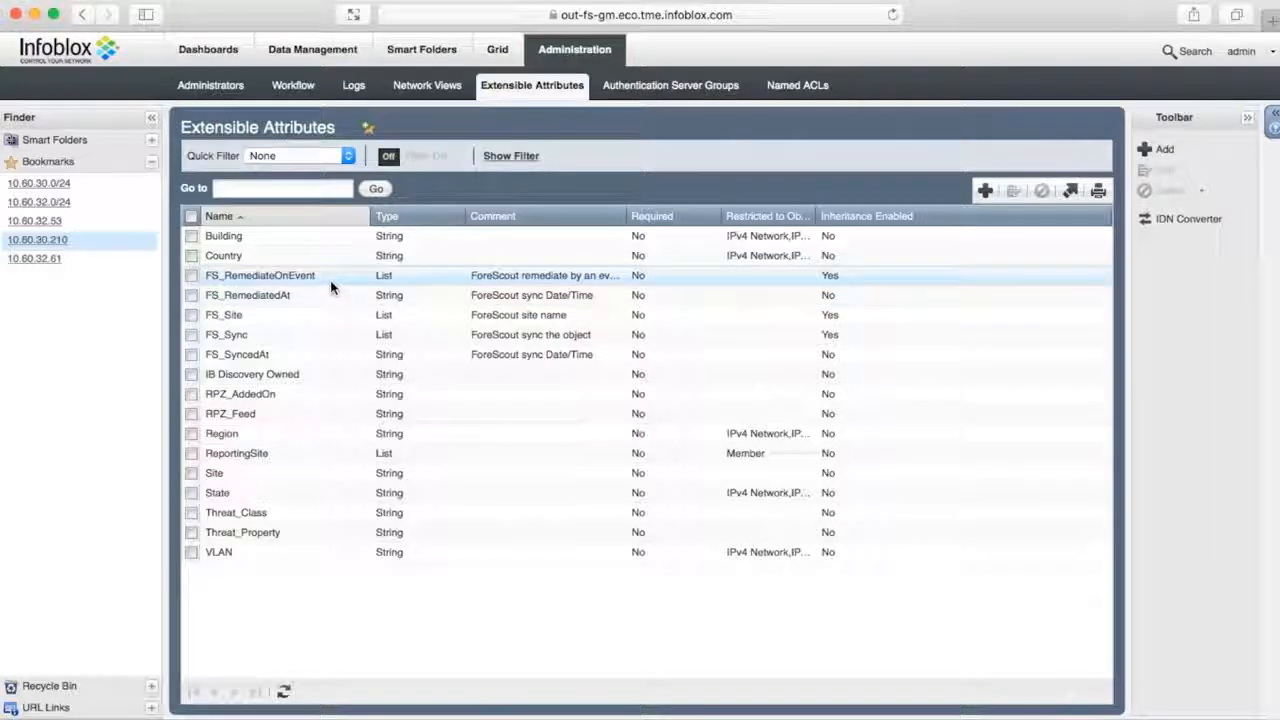
{"action": "left_click", "coordinate": [428, 90]}
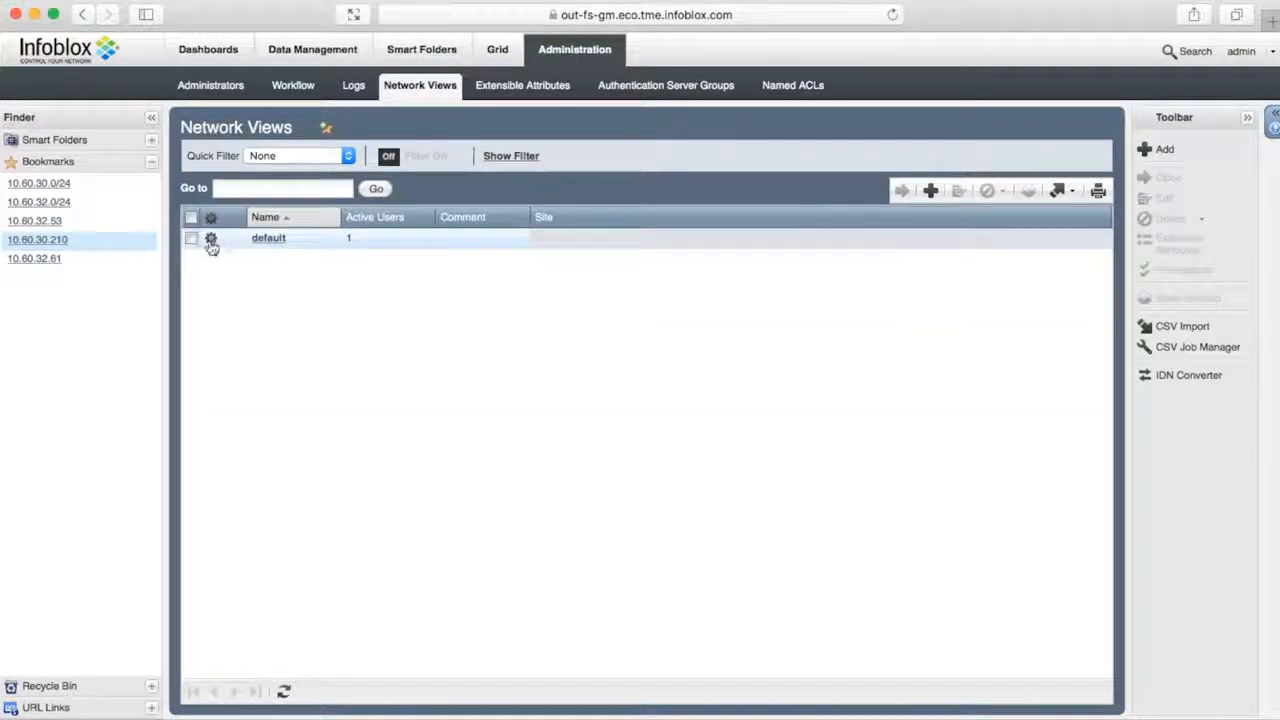
{"action": "left_click", "coordinate": [210, 243]}
{"action": "left_click", "coordinate": [962, 191]}
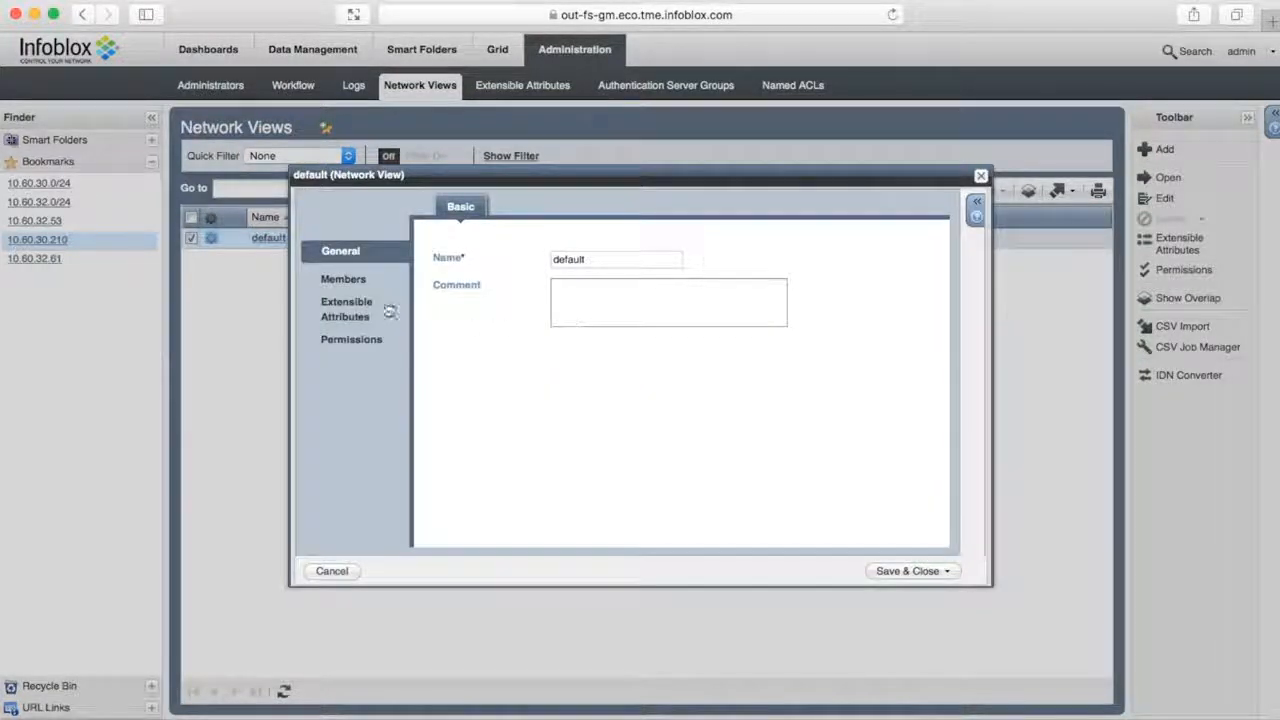
{"action": "left_click", "coordinate": [368, 309]}
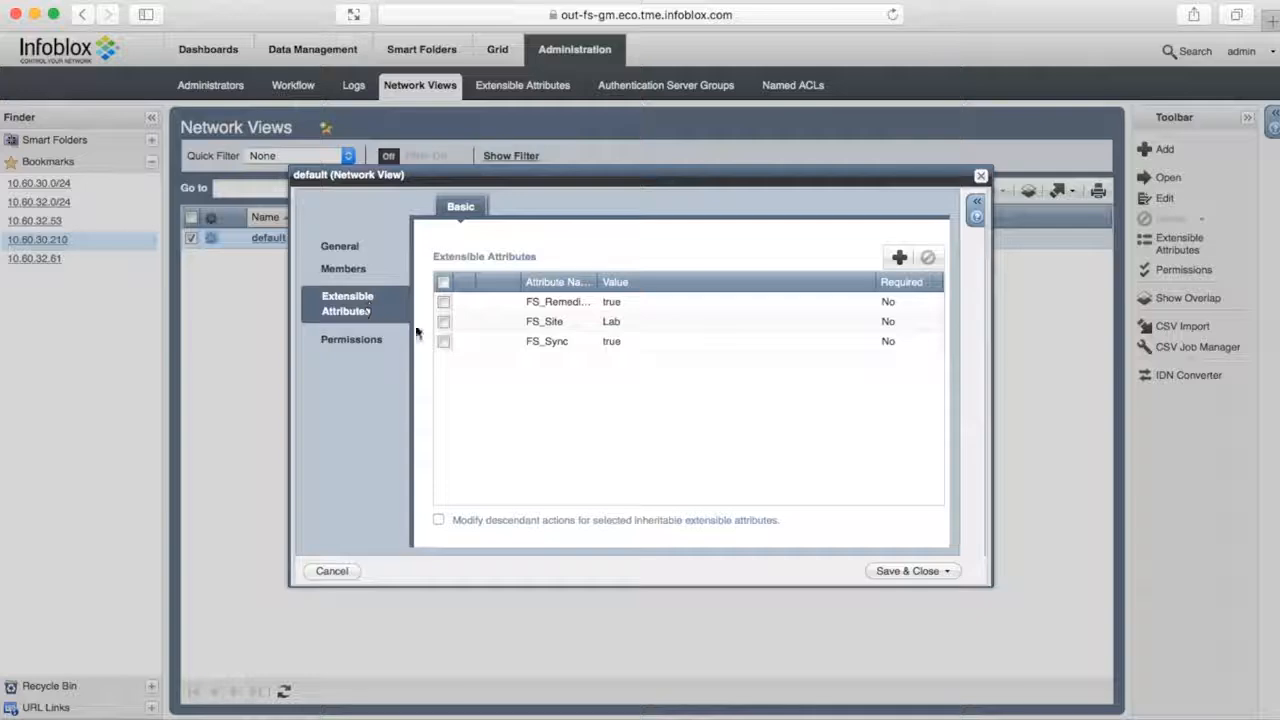
{"action": "left_click_drag", "start_coordinate": [599, 283], "coordinate": [628, 286]}
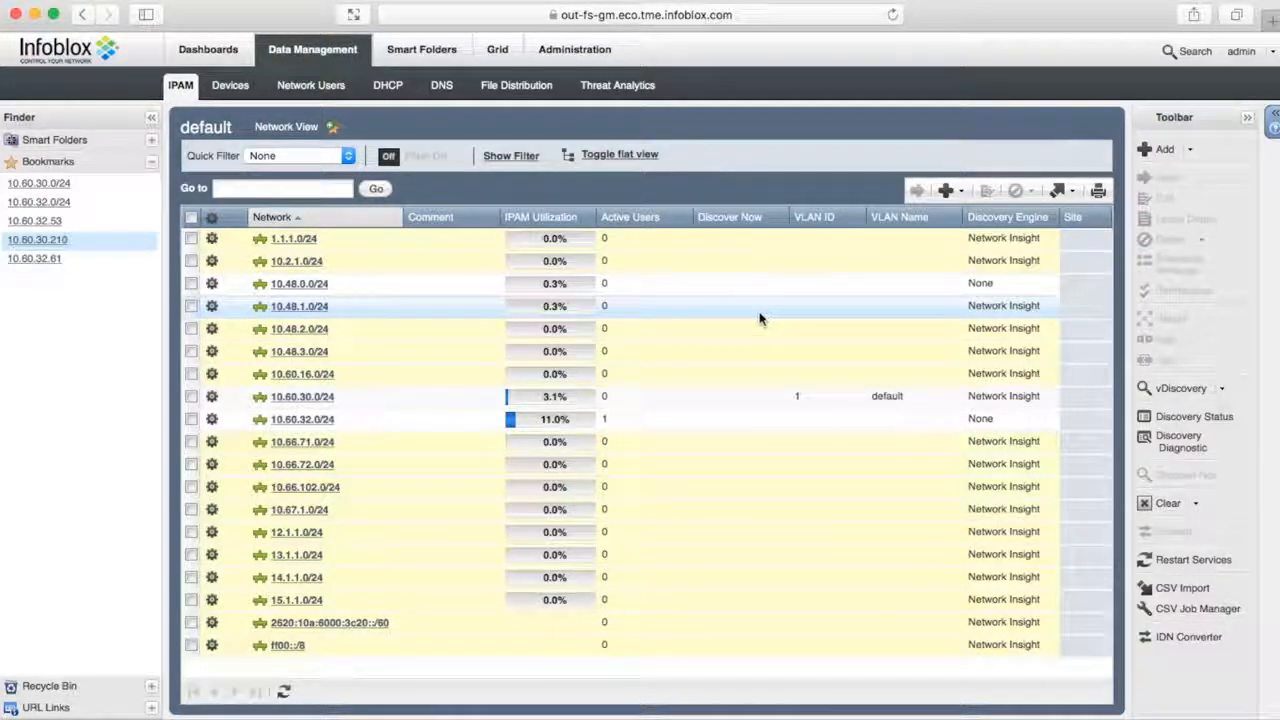
- Open the bookmarked address 10.60.32.53 and examine its discovered data
{"action": "left_click", "coordinate": [40, 222]}
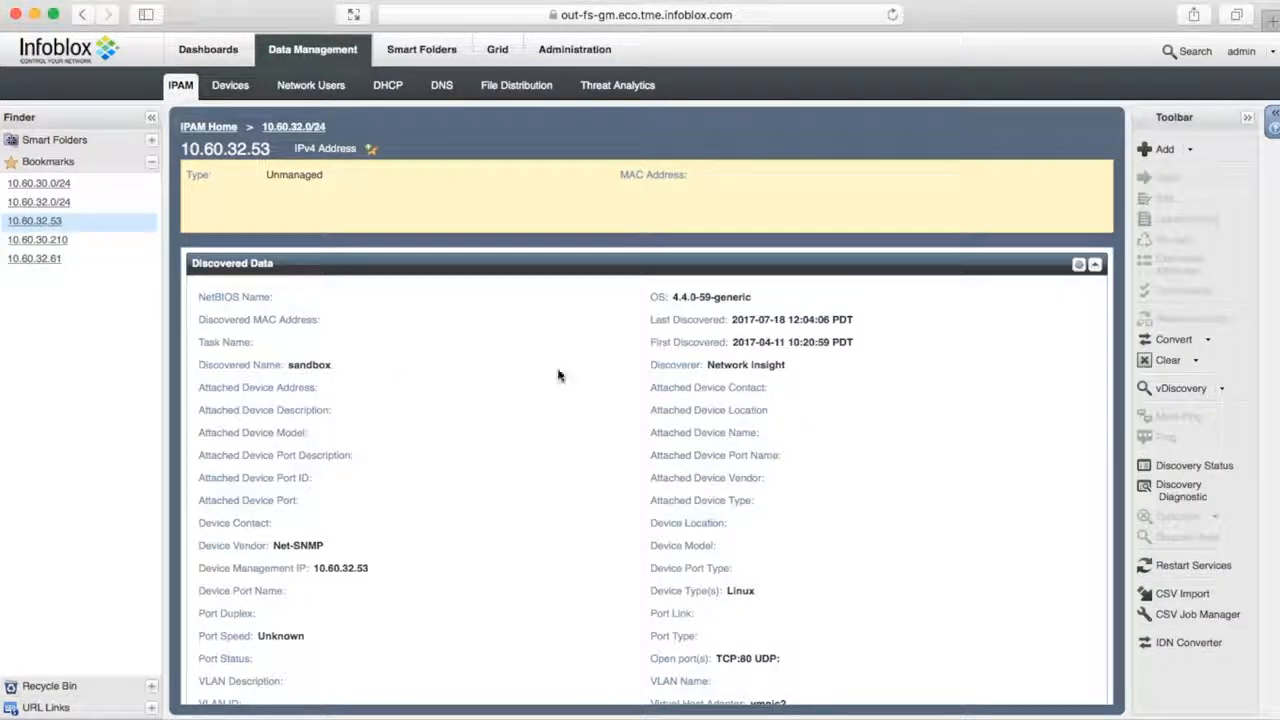
{"action": "scroll", "coordinate": [688, 370], "scroll_direction": "down", "scroll_amount": 3}
{"action": "scroll", "coordinate": [688, 370], "scroll_direction": "down", "scroll_amount": 6}
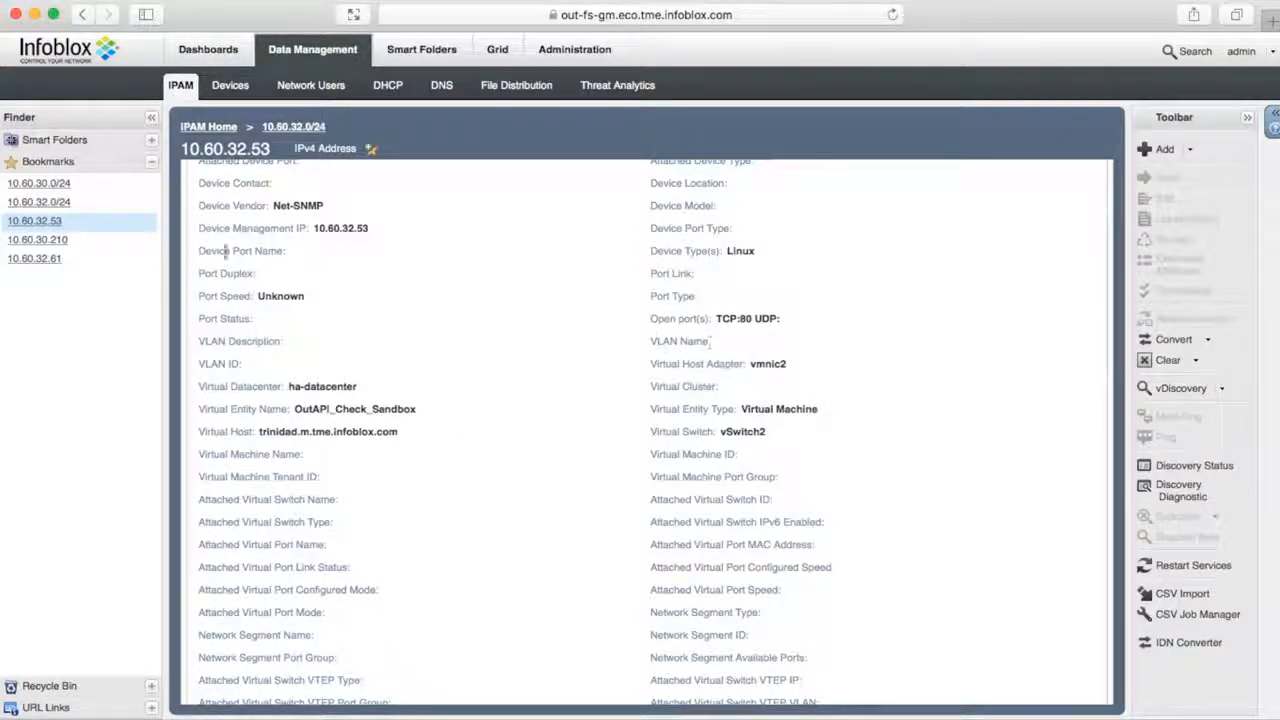
- Open the bookmarked address 10.60.30.210 and review its discovered data down to the related objects
{"action": "left_click", "coordinate": [68, 240]}
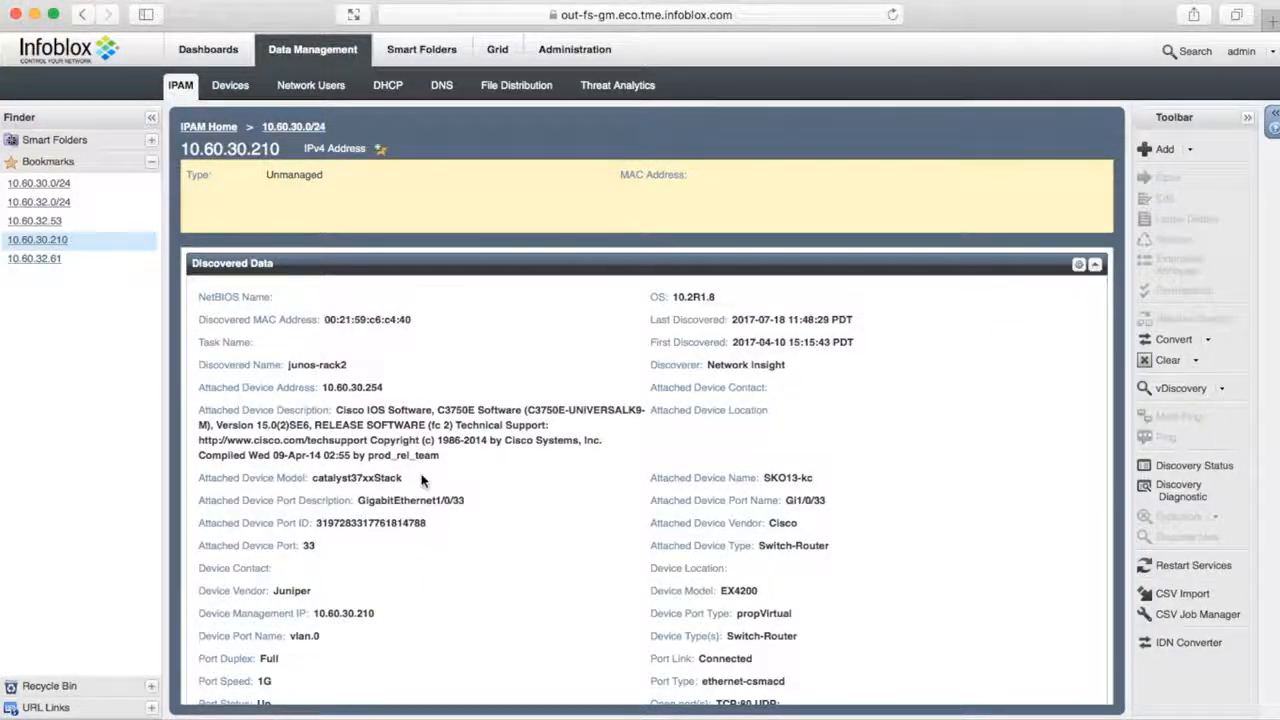
{"action": "scroll", "coordinate": [433, 481], "scroll_direction": "down", "scroll_amount": 3}
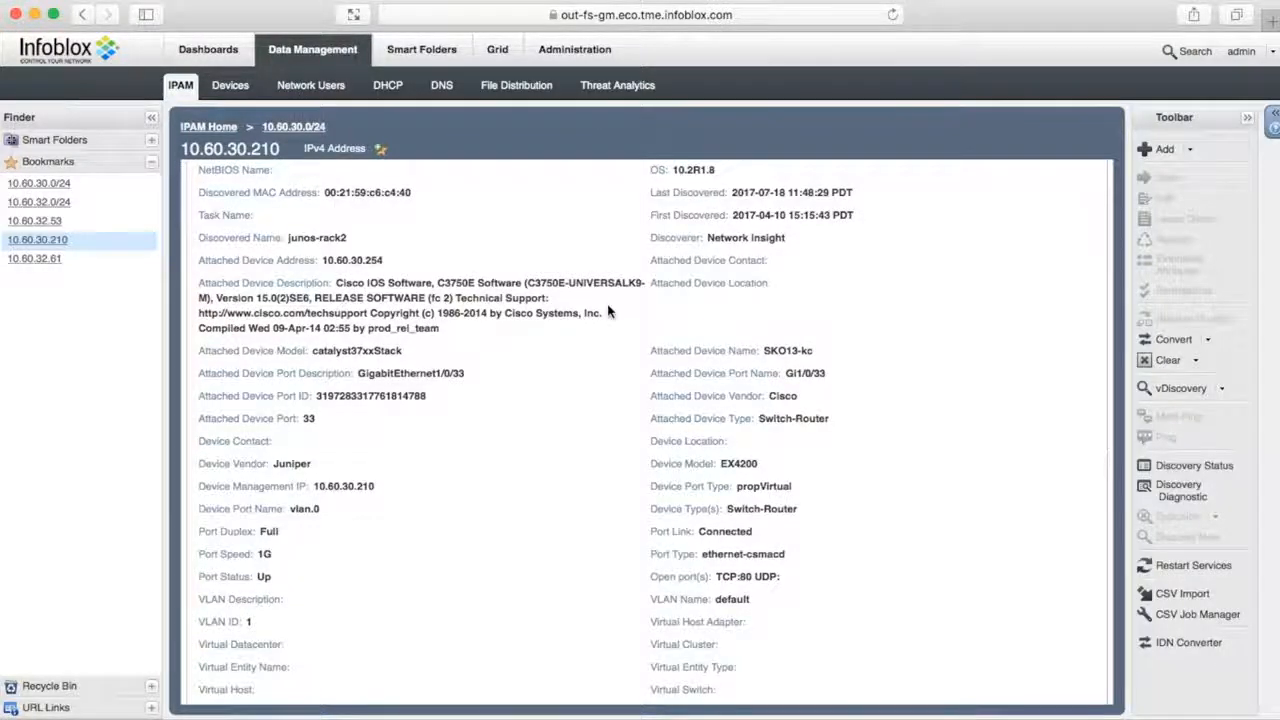
{"action": "scroll", "coordinate": [609, 309], "scroll_direction": "down", "scroll_amount": 10}
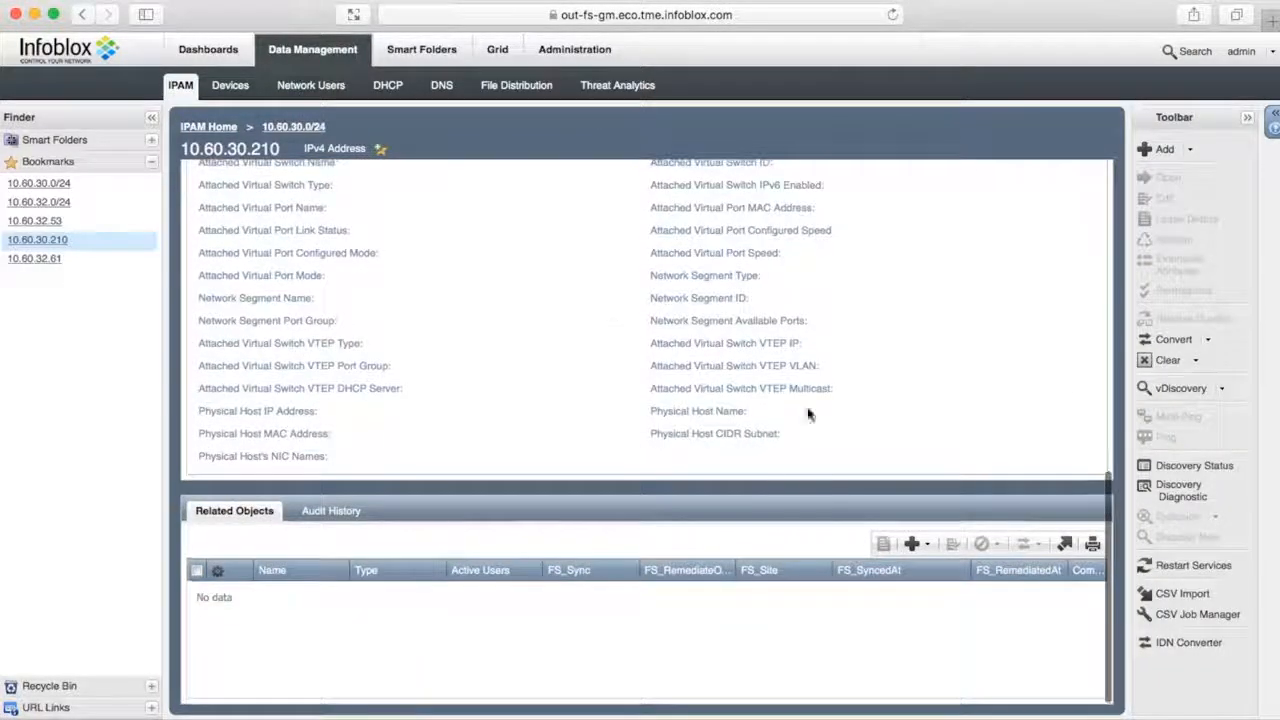
- Start adding a host to 10.60.30.210's related objects and name it junos in the eco.tme.infoblox.com zone
{"action": "left_click", "coordinate": [930, 545]}
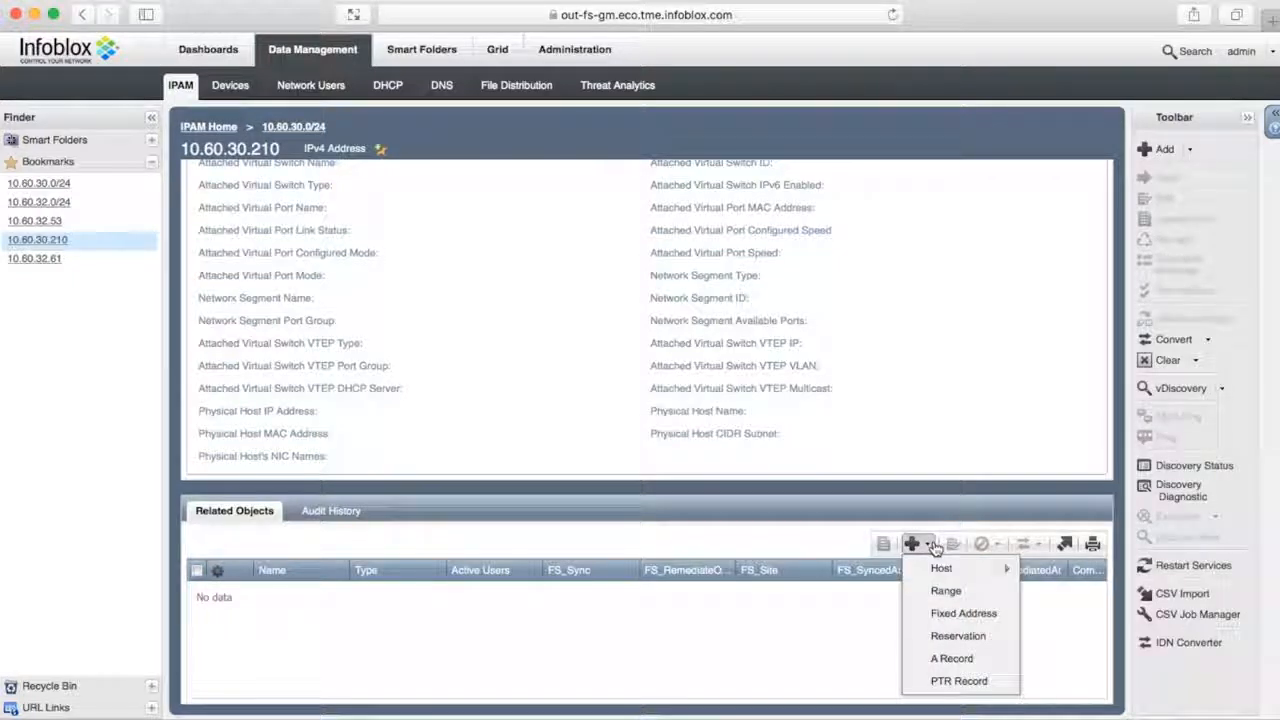
{"action": "mouse_move", "coordinate": [955, 568]}
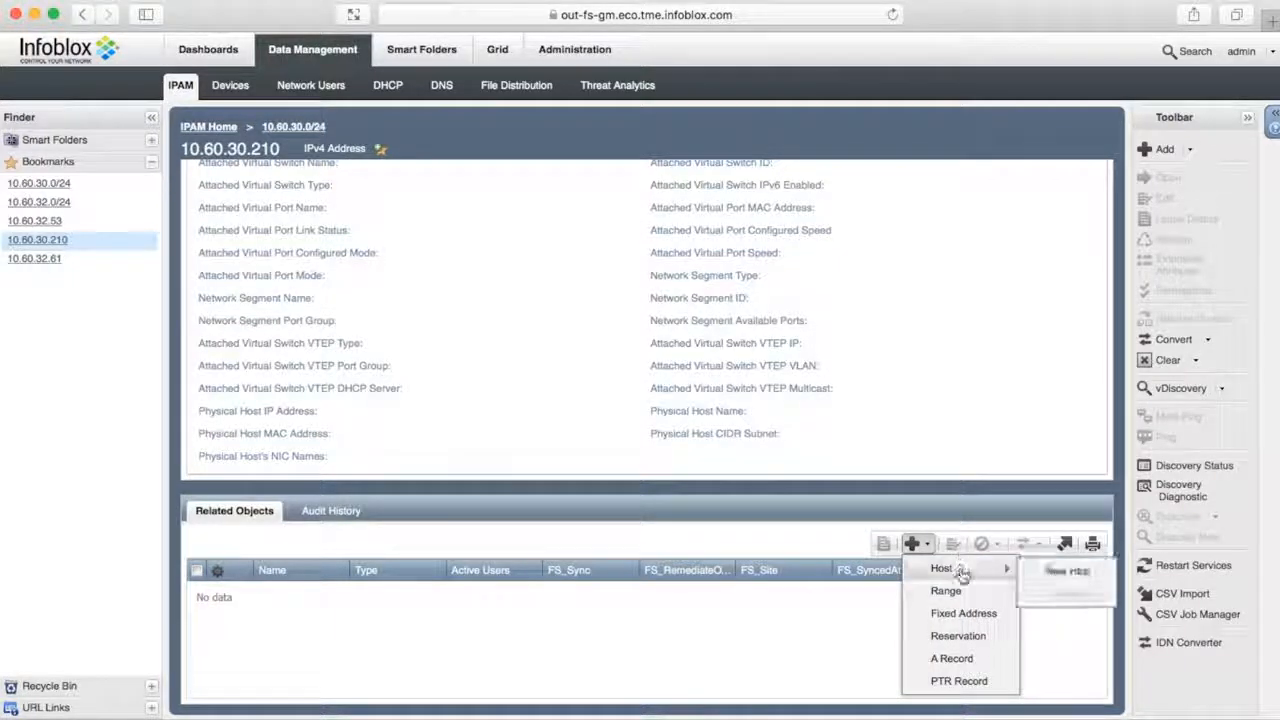
{"action": "left_click", "coordinate": [1098, 572]}
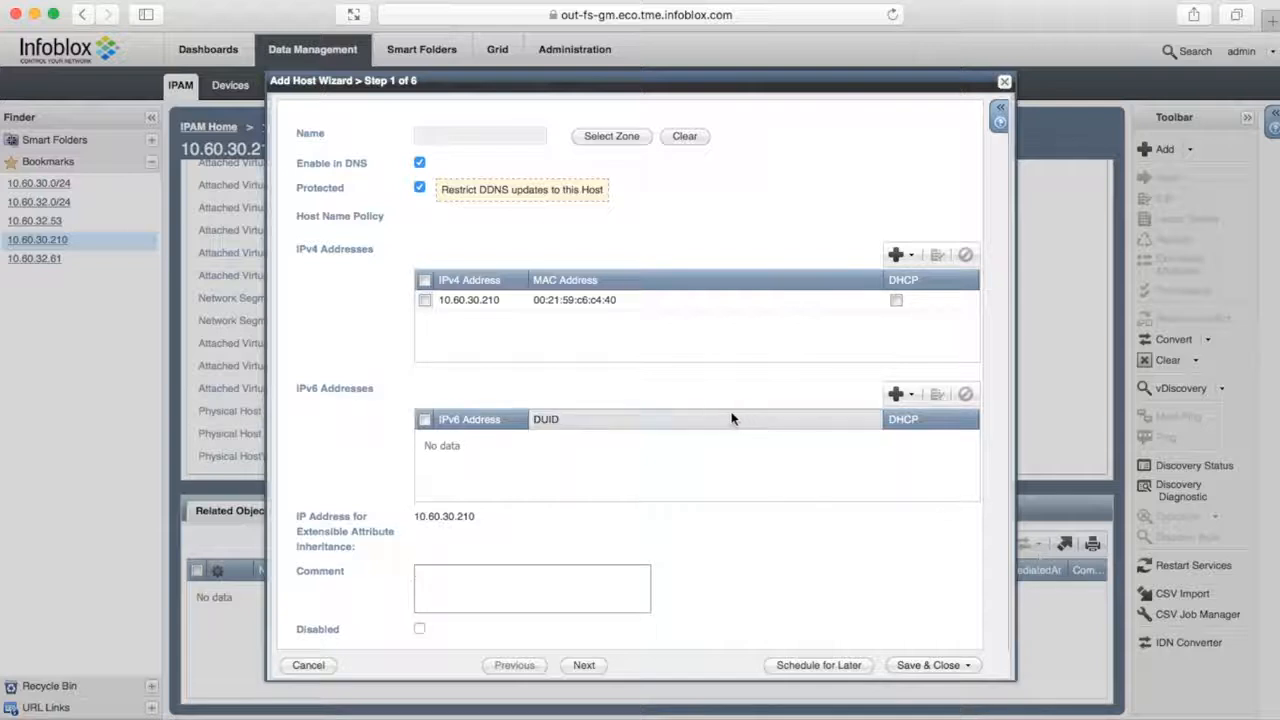
{"action": "left_click", "coordinate": [480, 136]}
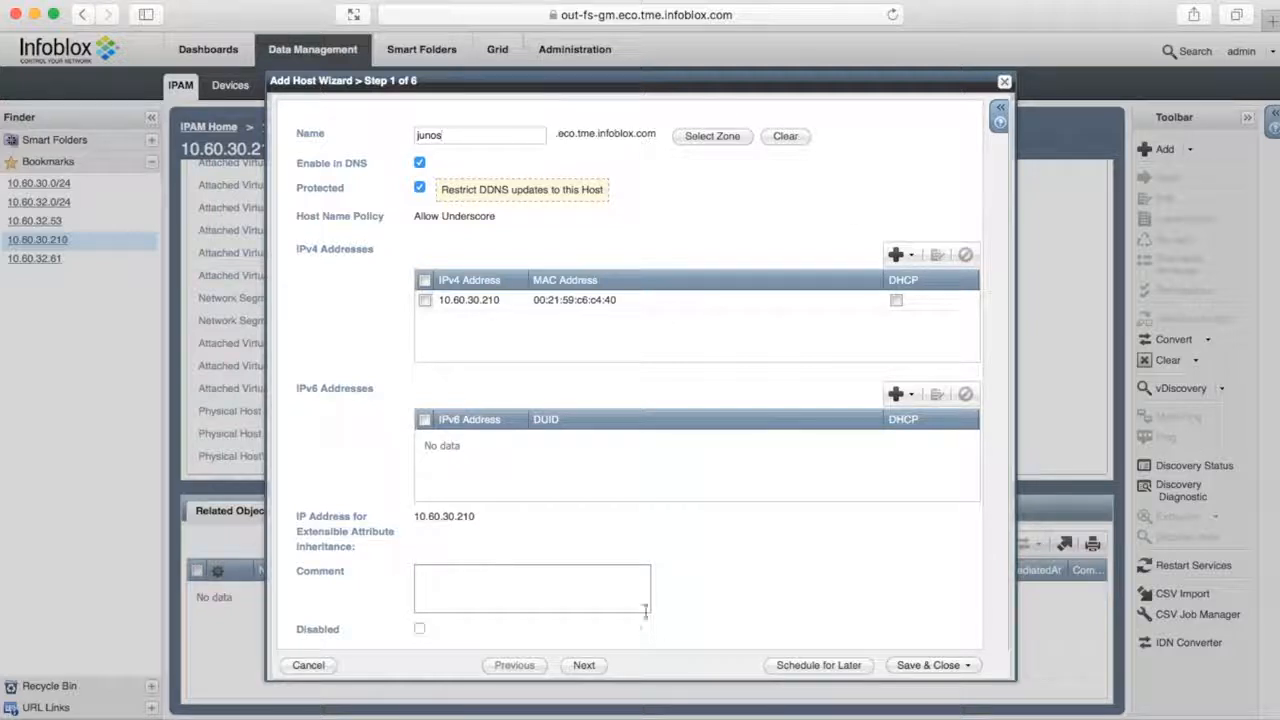
- Check the new host's inherited extensible attributes in the wizard and save the host
{"action": "left_click", "coordinate": [586, 666]}
{"action": "left_click", "coordinate": [584, 666]}
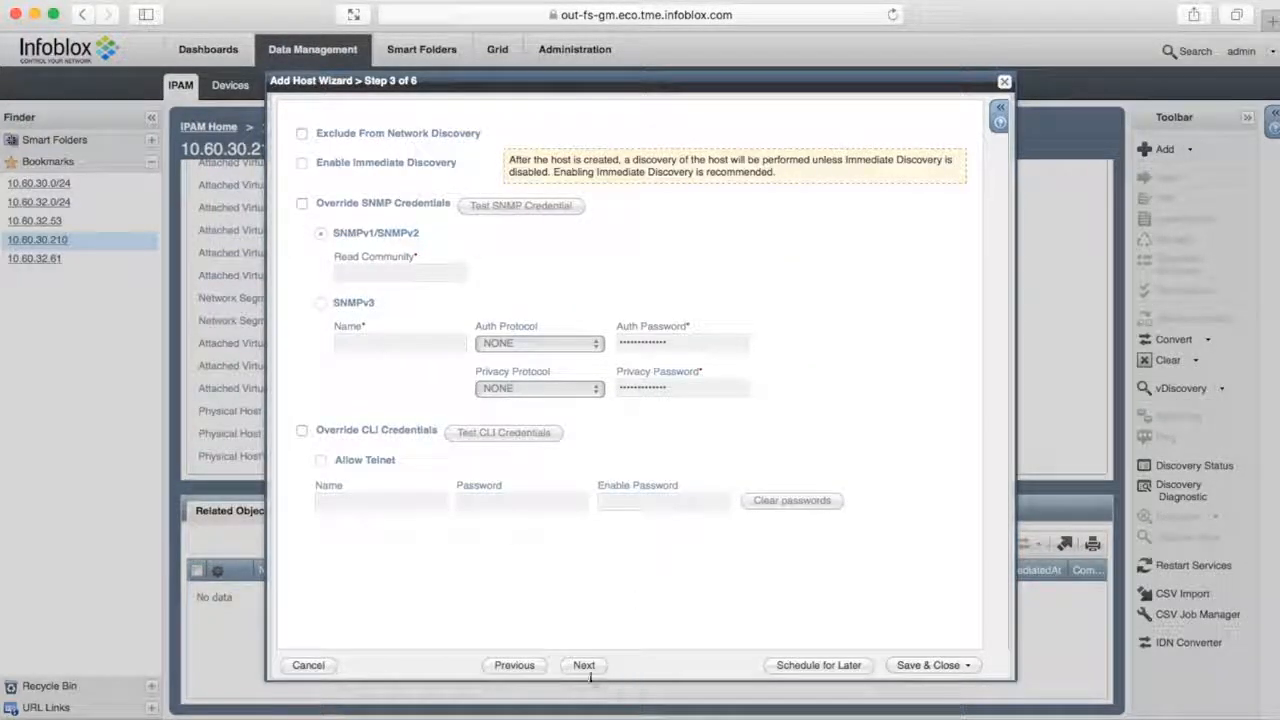
{"action": "left_click", "coordinate": [584, 666]}
{"action": "left_click", "coordinate": [586, 666]}
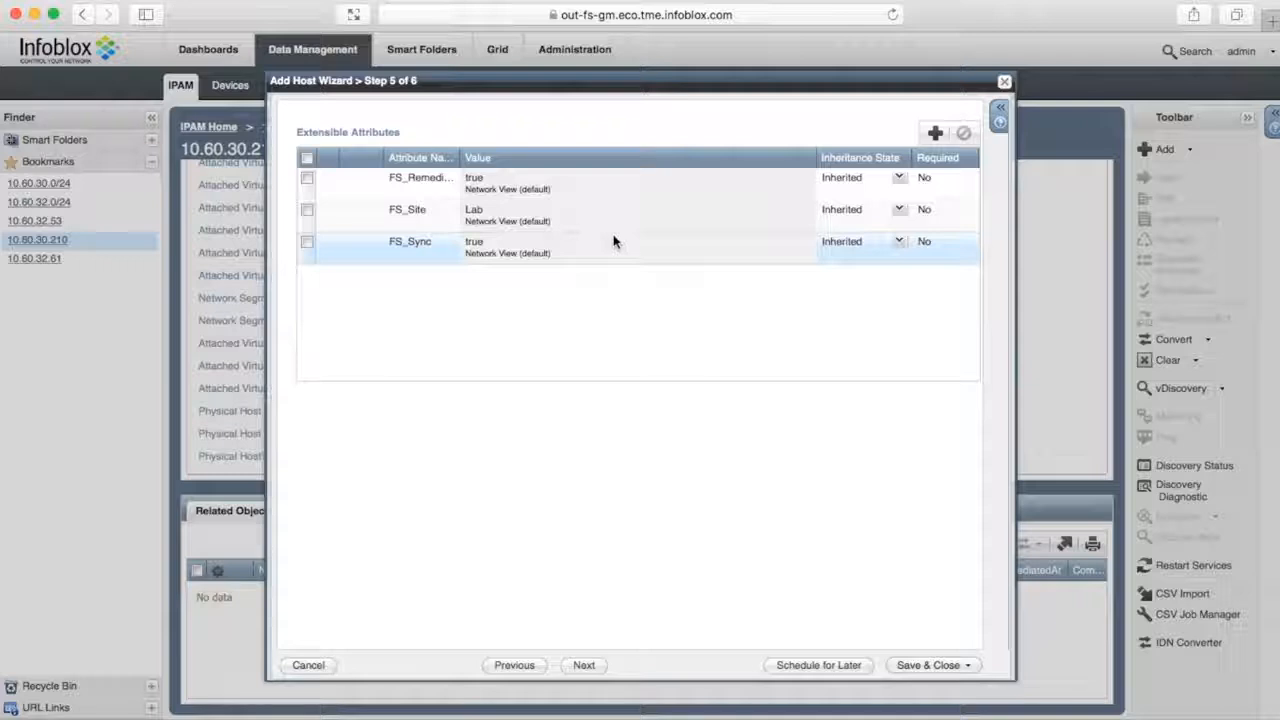
{"action": "left_click", "coordinate": [930, 668]}
{"action": "left_click", "coordinate": [930, 667]}
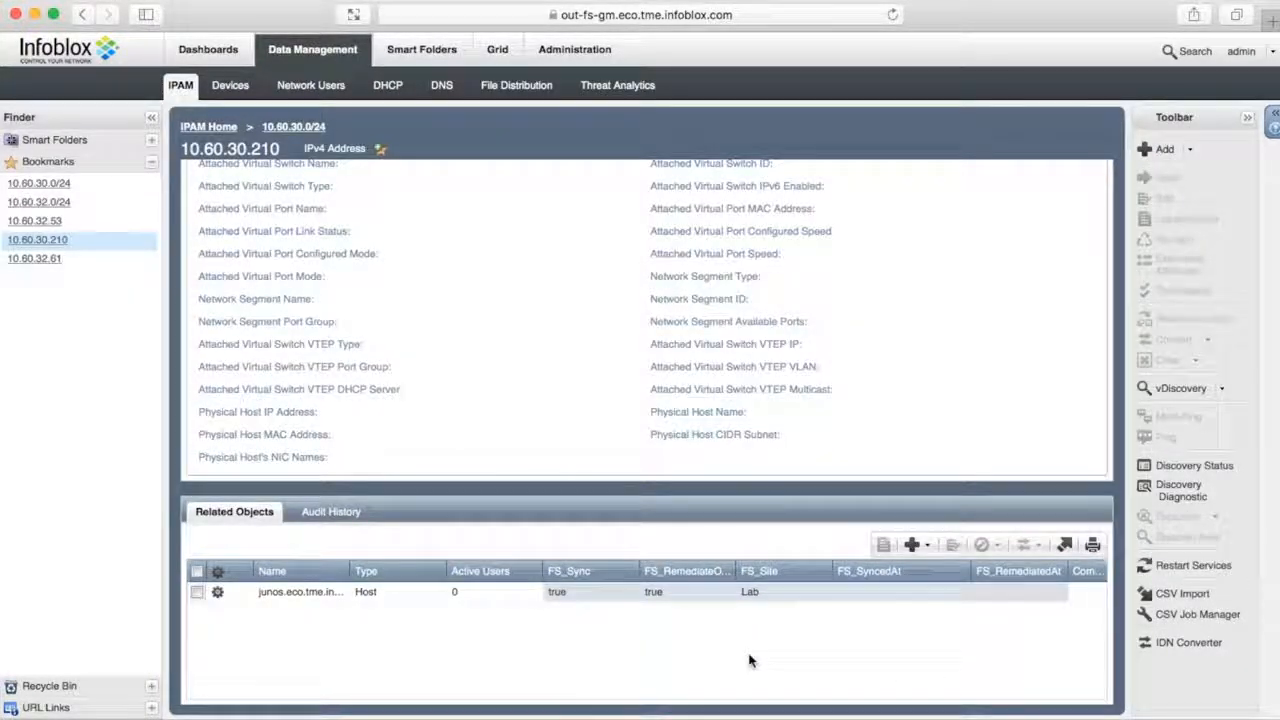
- Reload the 10.60.30.210 address page and check the junos host's related object entry
{"action": "left_click", "coordinate": [51, 240]}
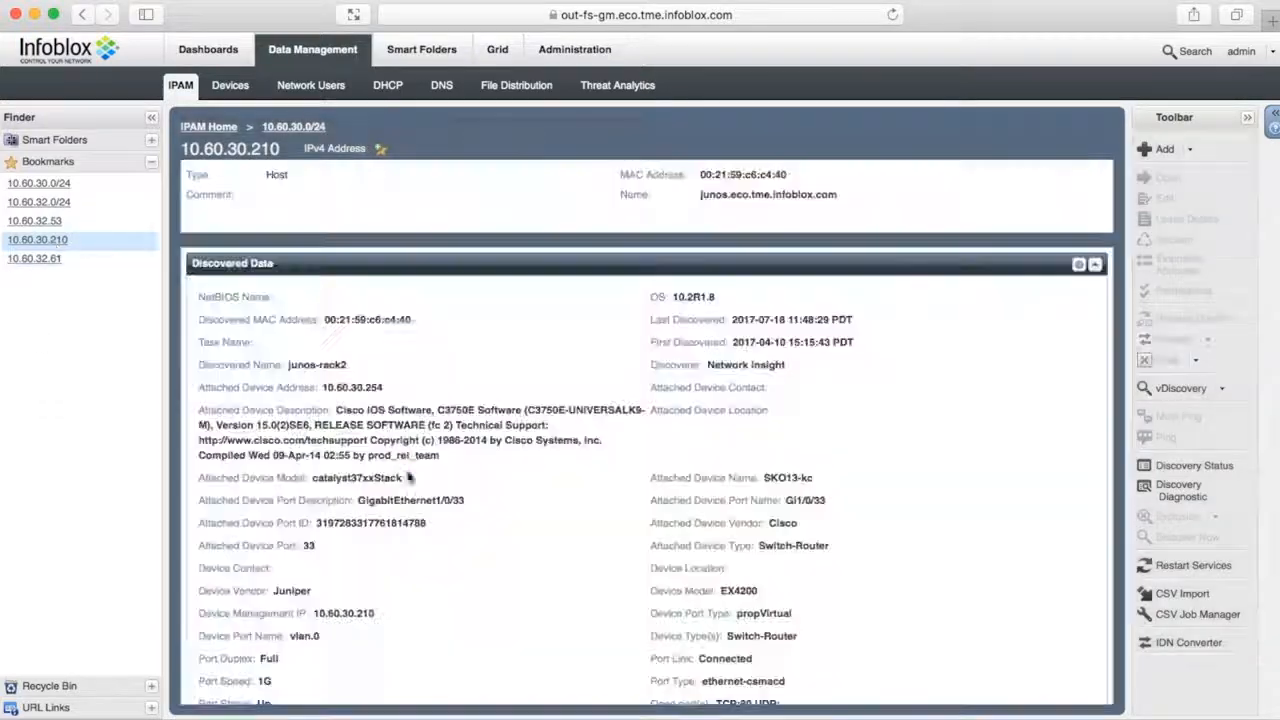
{"action": "scroll", "coordinate": [520, 578], "scroll_direction": "down", "scroll_amount": 10}
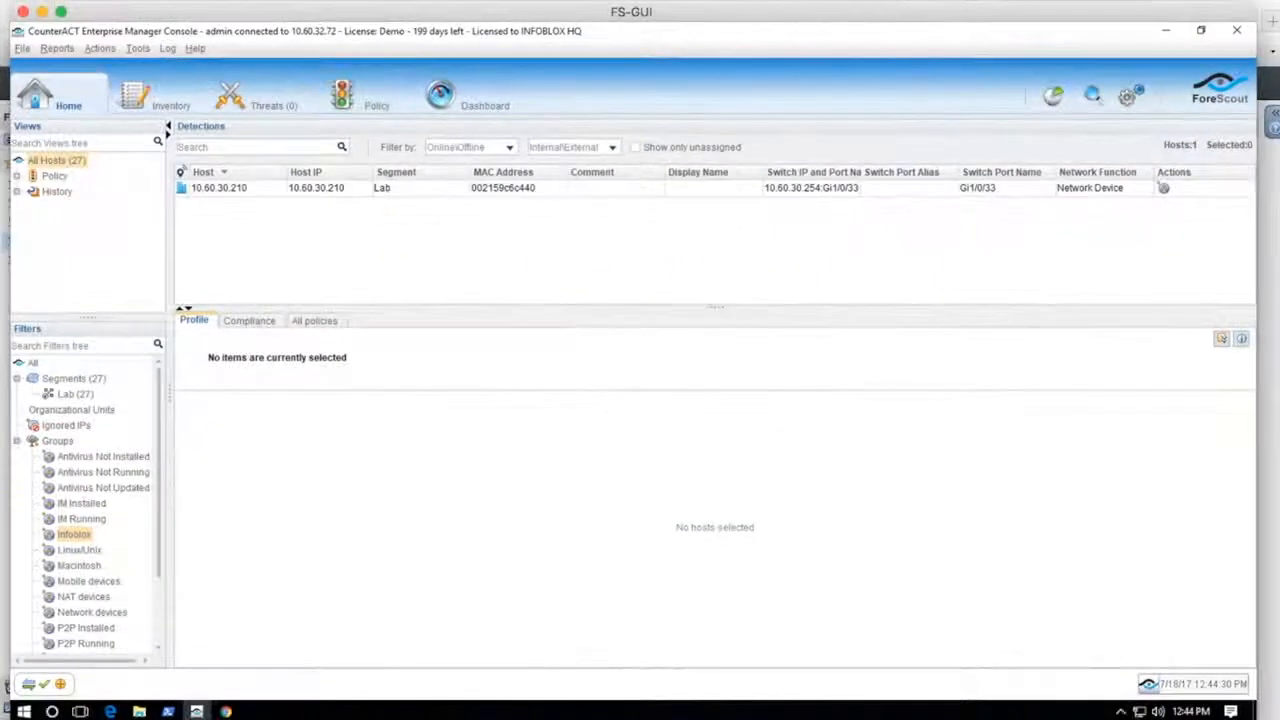
- Switch to the CounterACT console, select host 10.60.30.210 and examine its Infoblox location, MAC and user properties
{"action": "left_click", "coordinate": [335, 190]}
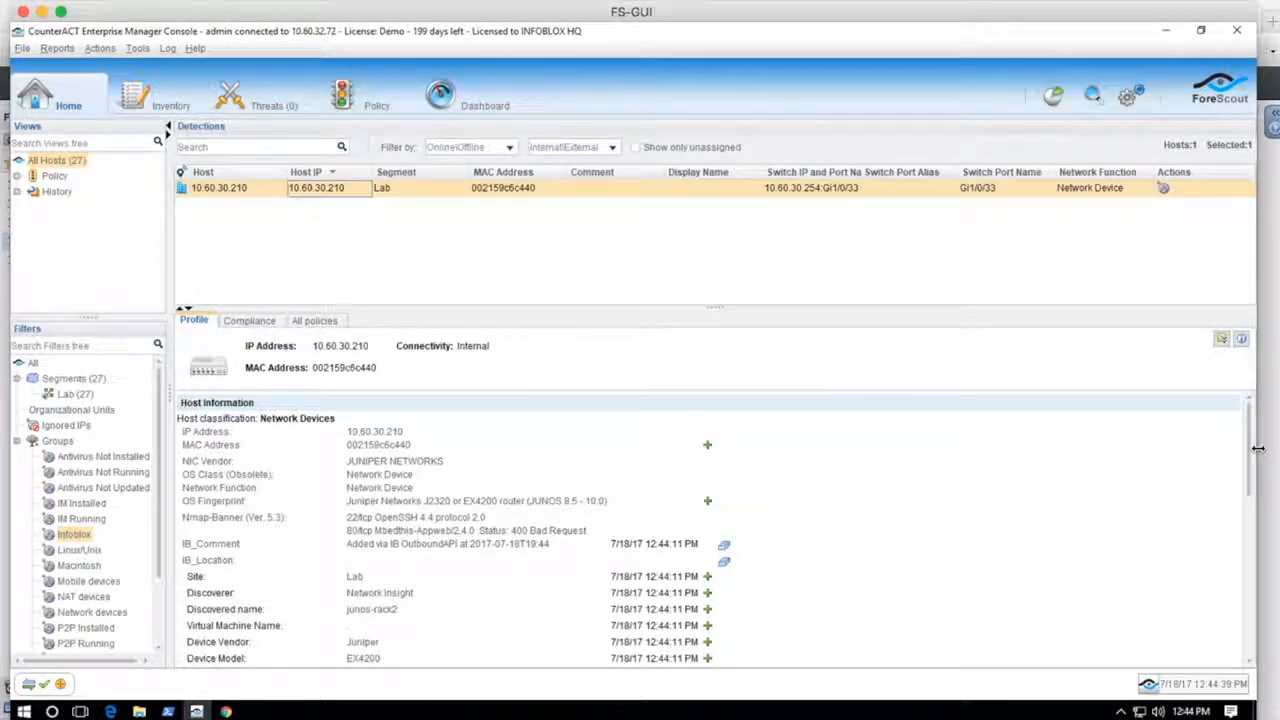
{"action": "left_click_drag", "start_coordinate": [1257, 451], "coordinate": [1251, 506]}
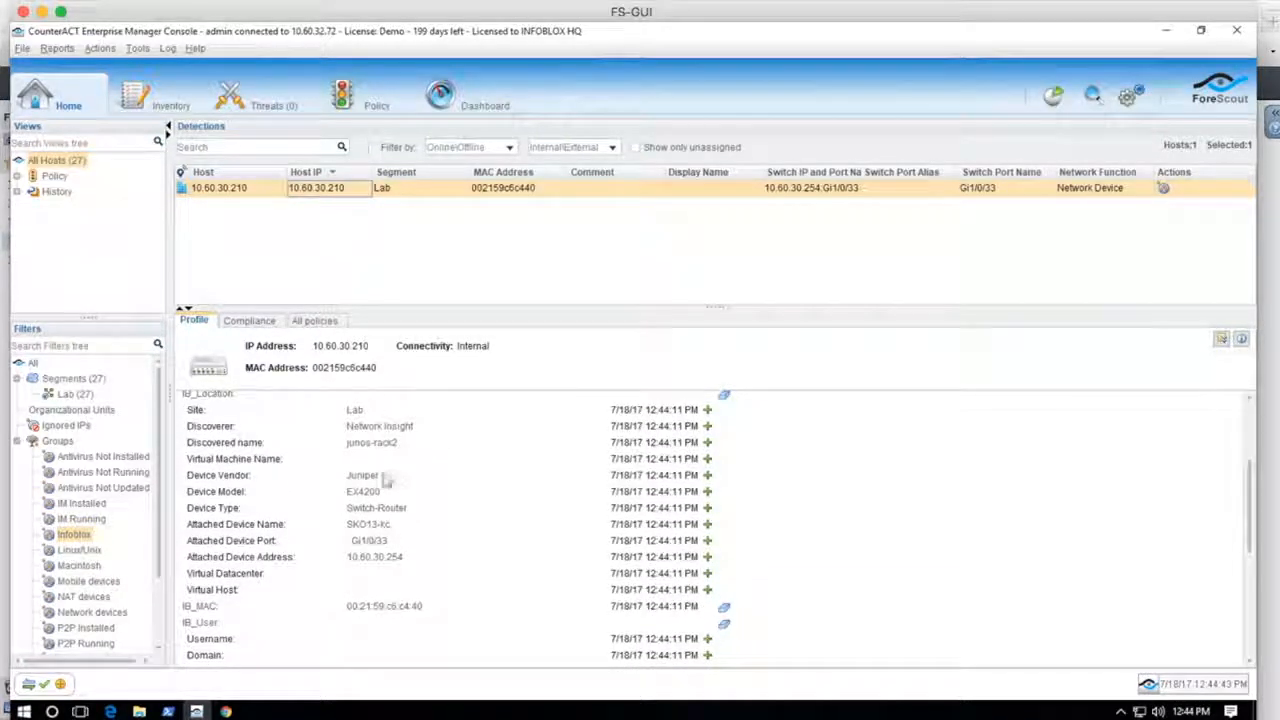
{"action": "mouse_move", "coordinate": [366, 562]}
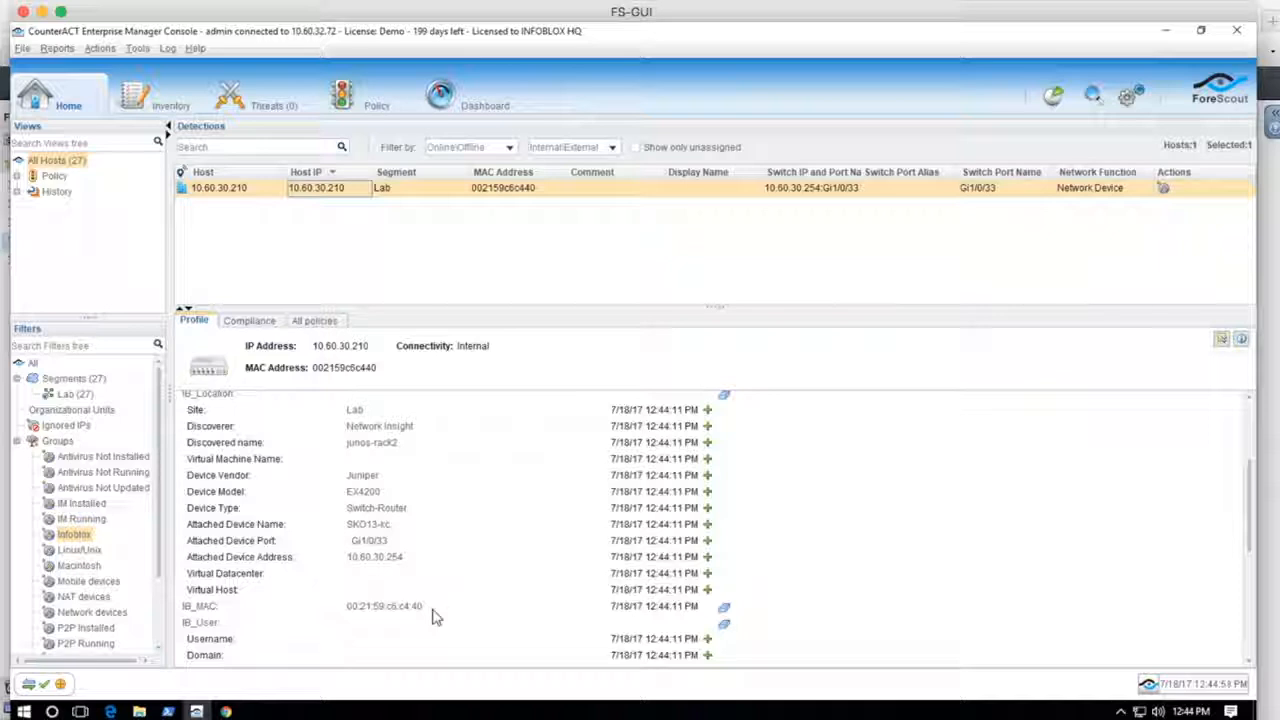
{"action": "mouse_move", "coordinate": [1249, 522]}
{"action": "left_mouse_down"}
{"action": "mouse_move", "coordinate": [1250, 640]}
{"action": "mouse_move", "coordinate": [1266, 560]}
{"action": "mouse_move", "coordinate": [1265, 629]}
{"action": "mouse_move", "coordinate": [1262, 534]}
{"action": "left_mouse_up"}
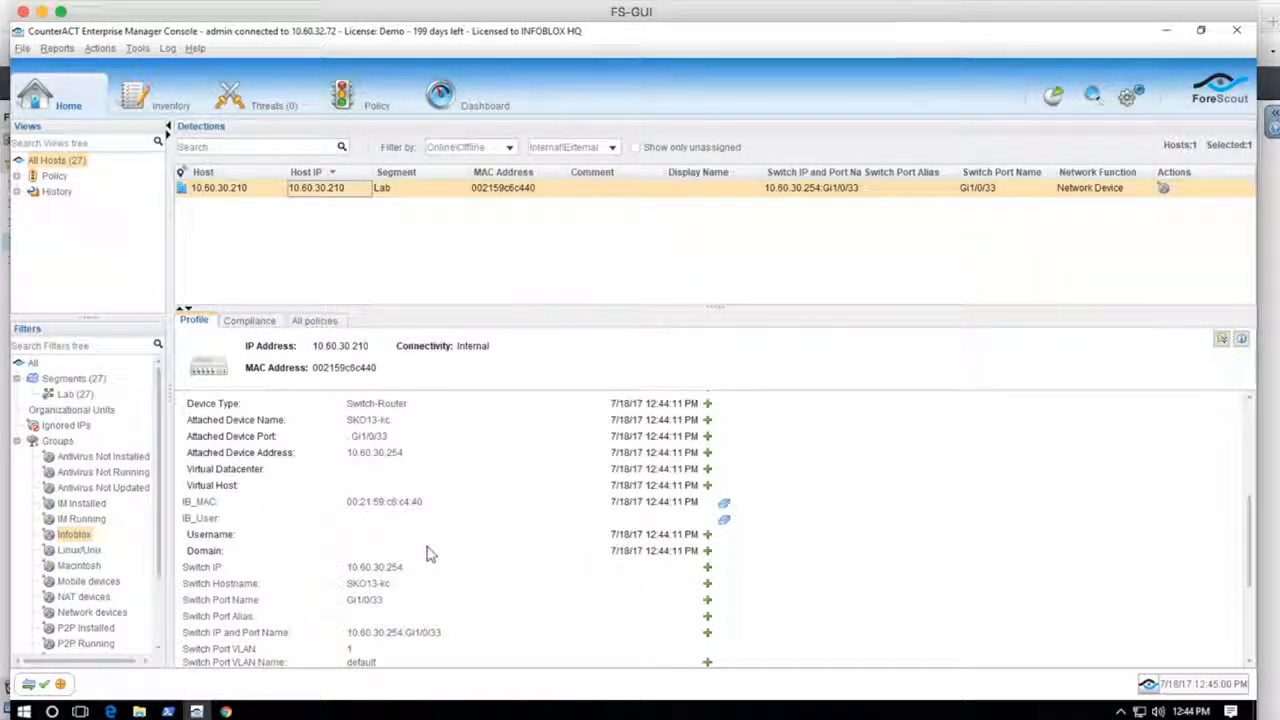
- Switch back to Infoblox and check address 10.60.32.53's discovered data, related objects and its entry among the active network users
{"action": "left_click_drag", "start_coordinate": [1246, 486], "coordinate": [1246, 406]}
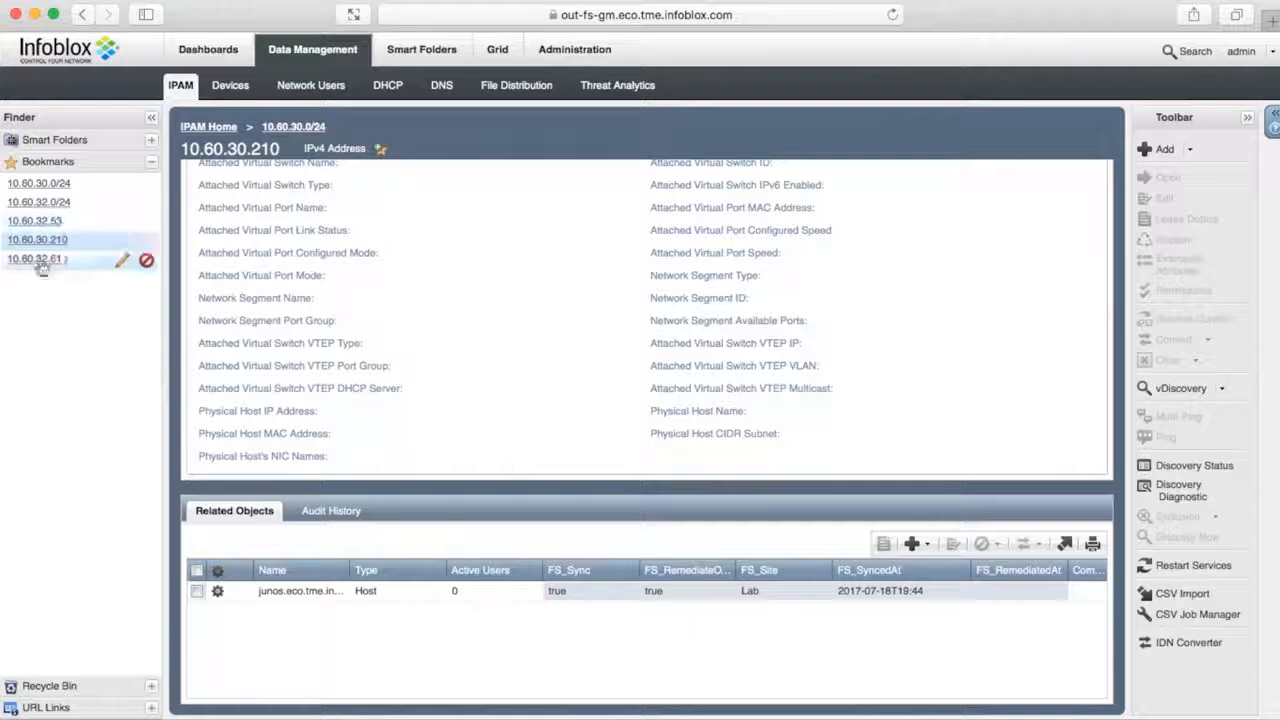
{"action": "left_click", "coordinate": [35, 220]}
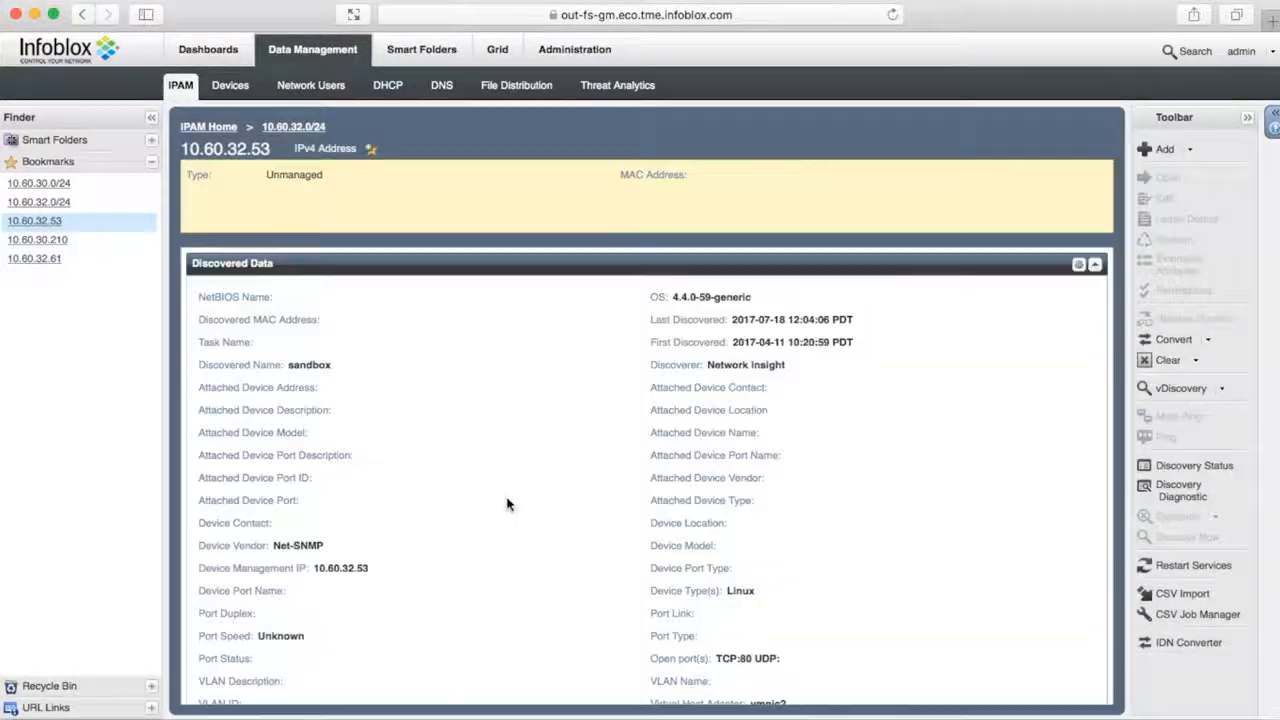
{"action": "scroll", "coordinate": [525, 520], "scroll_direction": "down", "scroll_amount": 5}
{"action": "scroll", "coordinate": [524, 517], "scroll_direction": "down", "scroll_amount": 10}
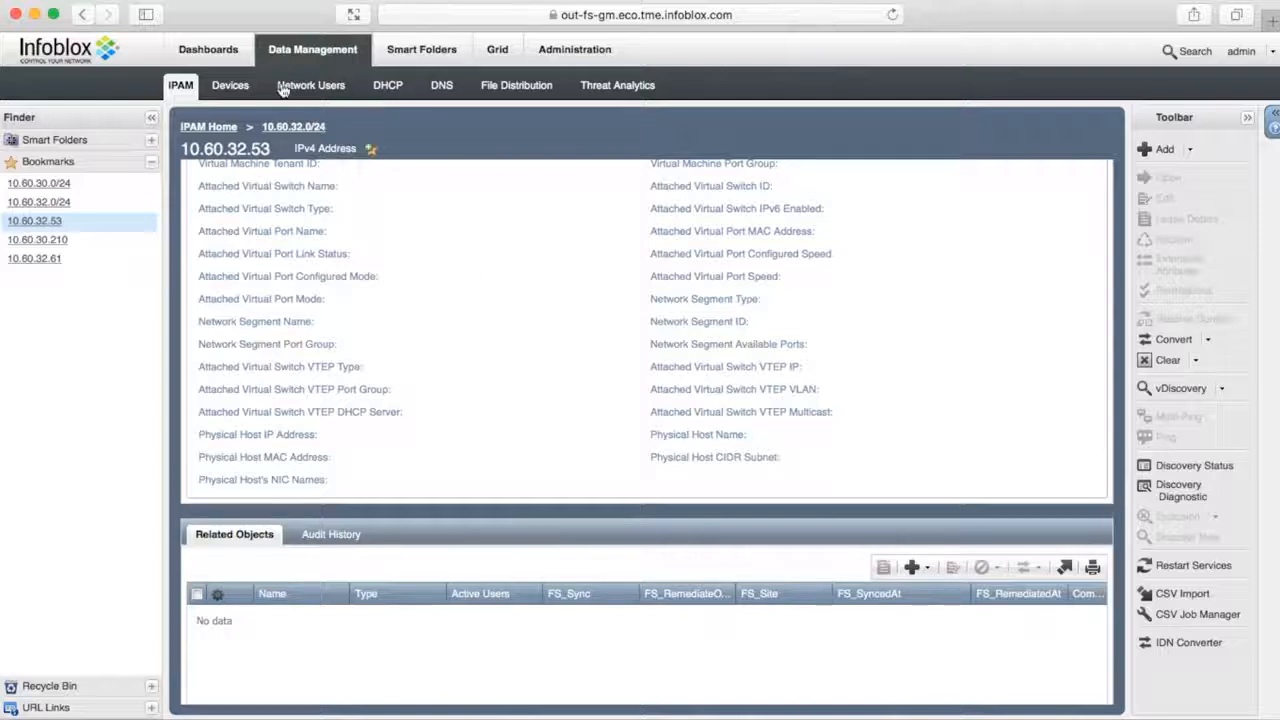
{"action": "left_click", "coordinate": [296, 90]}
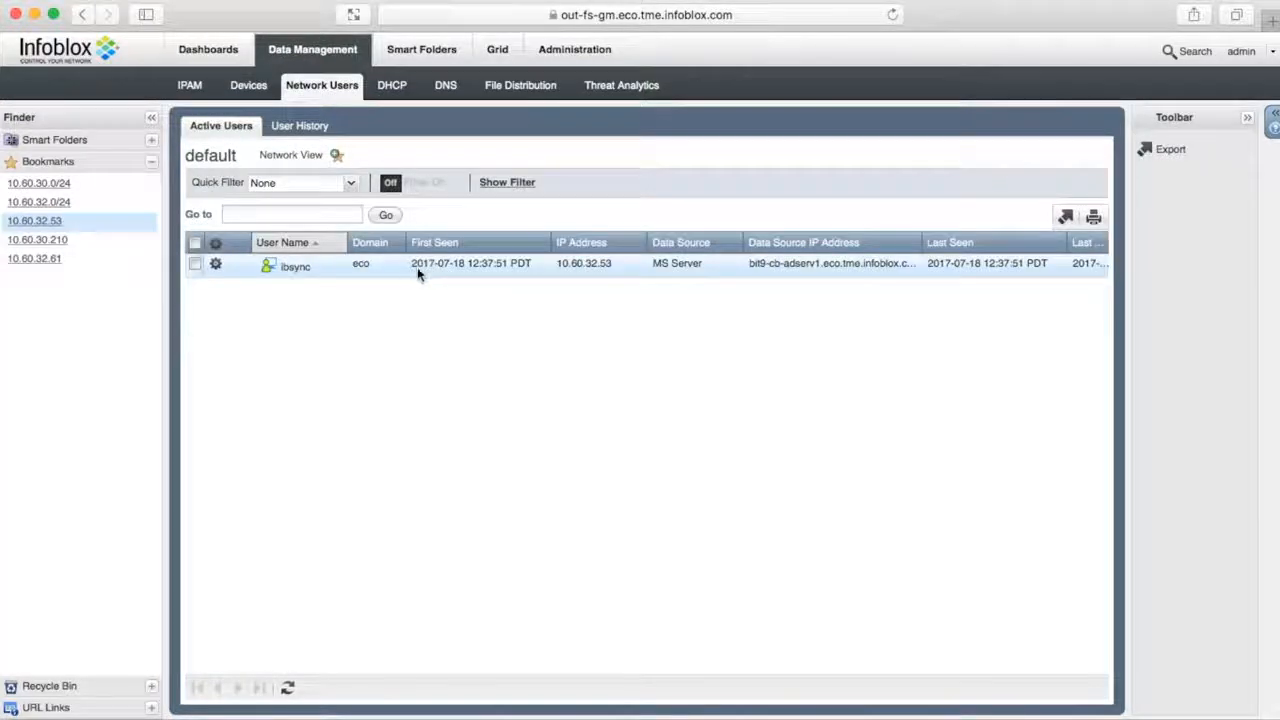
{"action": "left_click", "coordinate": [594, 266]}
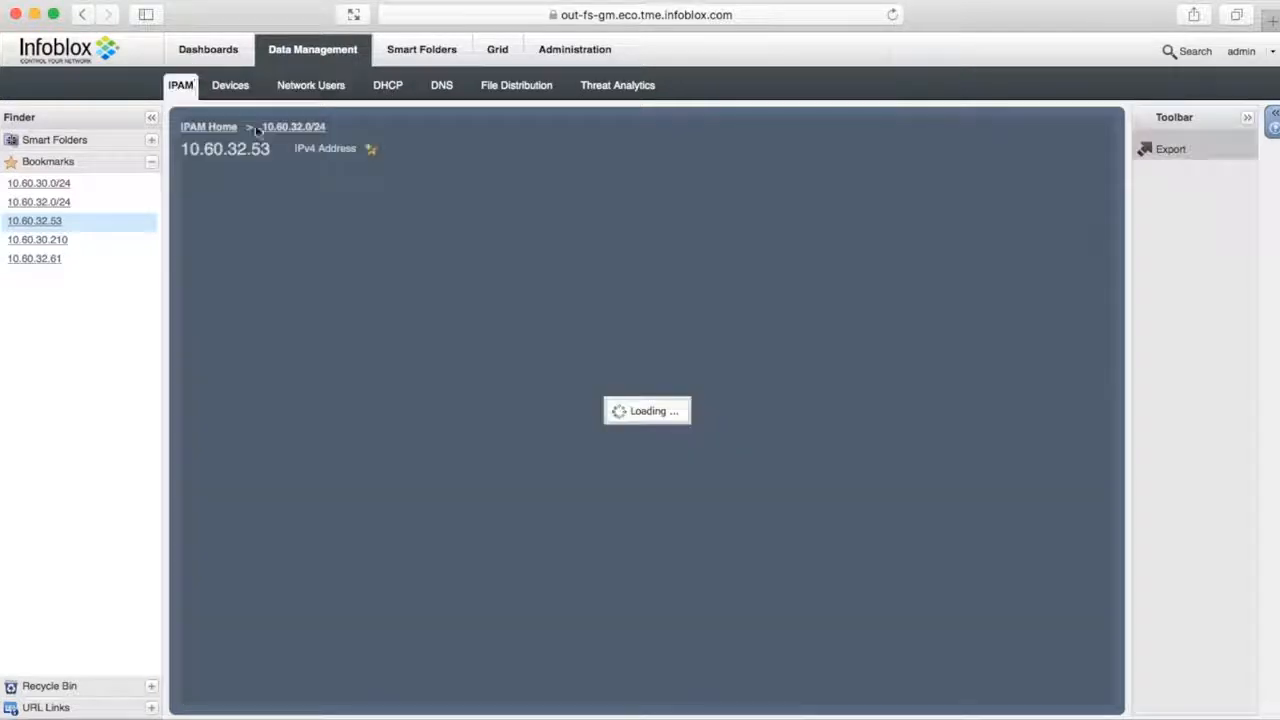
- Add an IPv4 reservation named linux to 10.60.32.53's related objects and save it
{"action": "scroll", "coordinate": [469, 363], "scroll_direction": "down", "scroll_amount": 10}
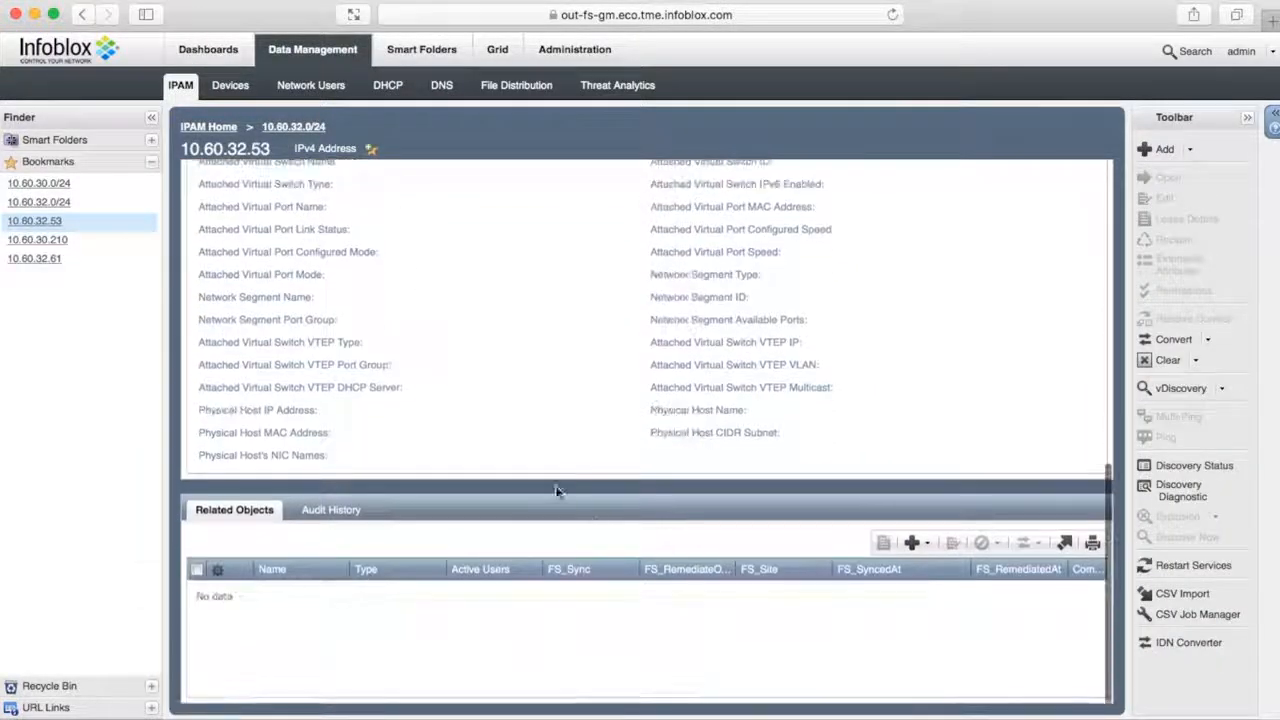
{"action": "left_click", "coordinate": [928, 545]}
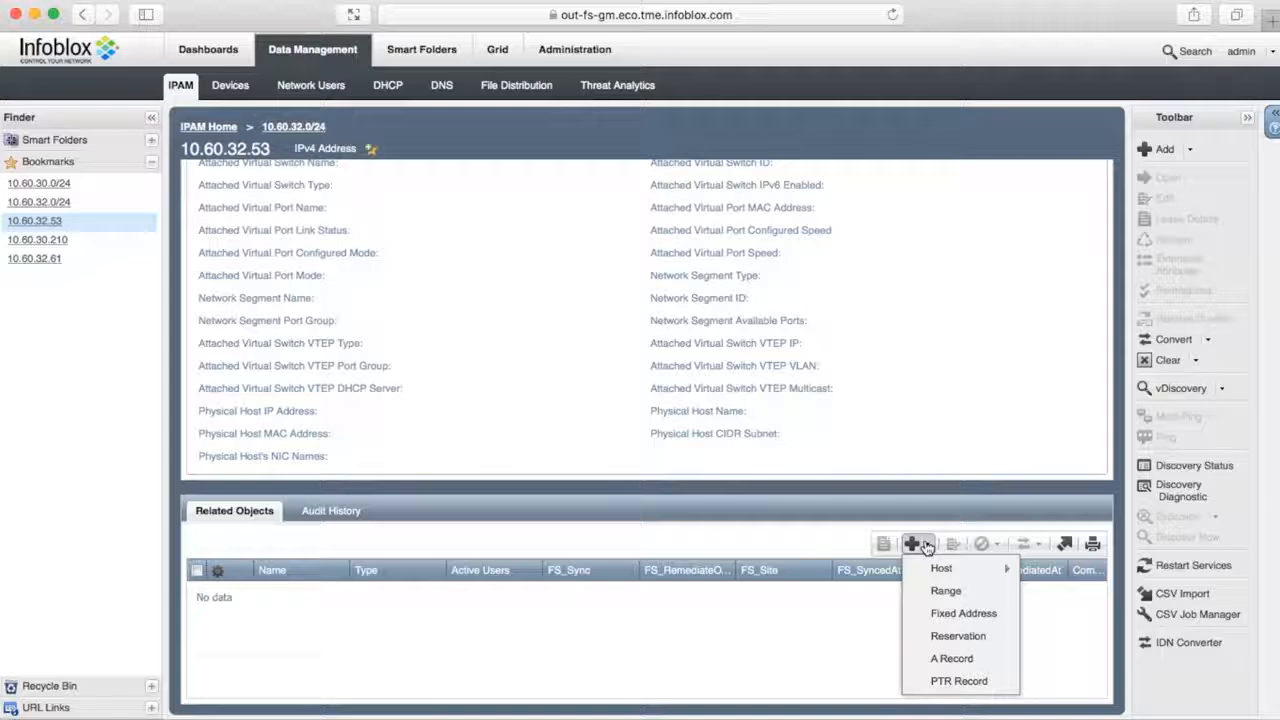
{"action": "left_click", "coordinate": [960, 637]}
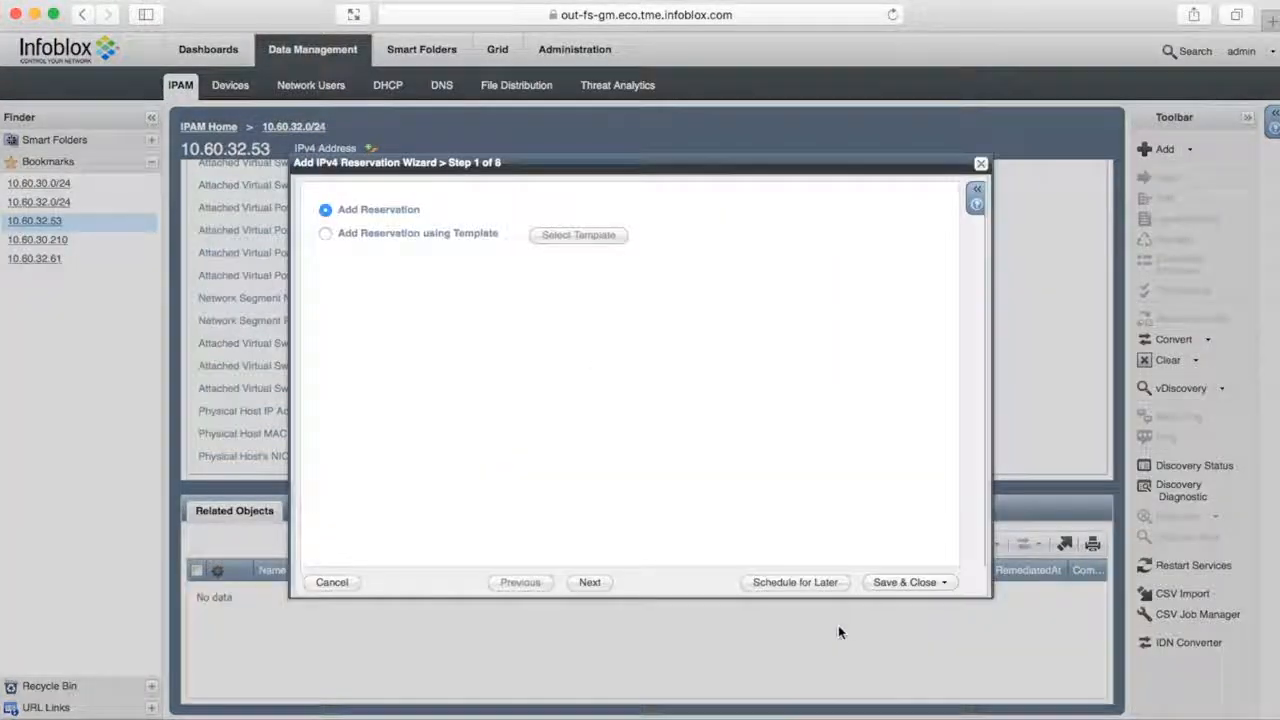
{"action": "left_click", "coordinate": [590, 583]}
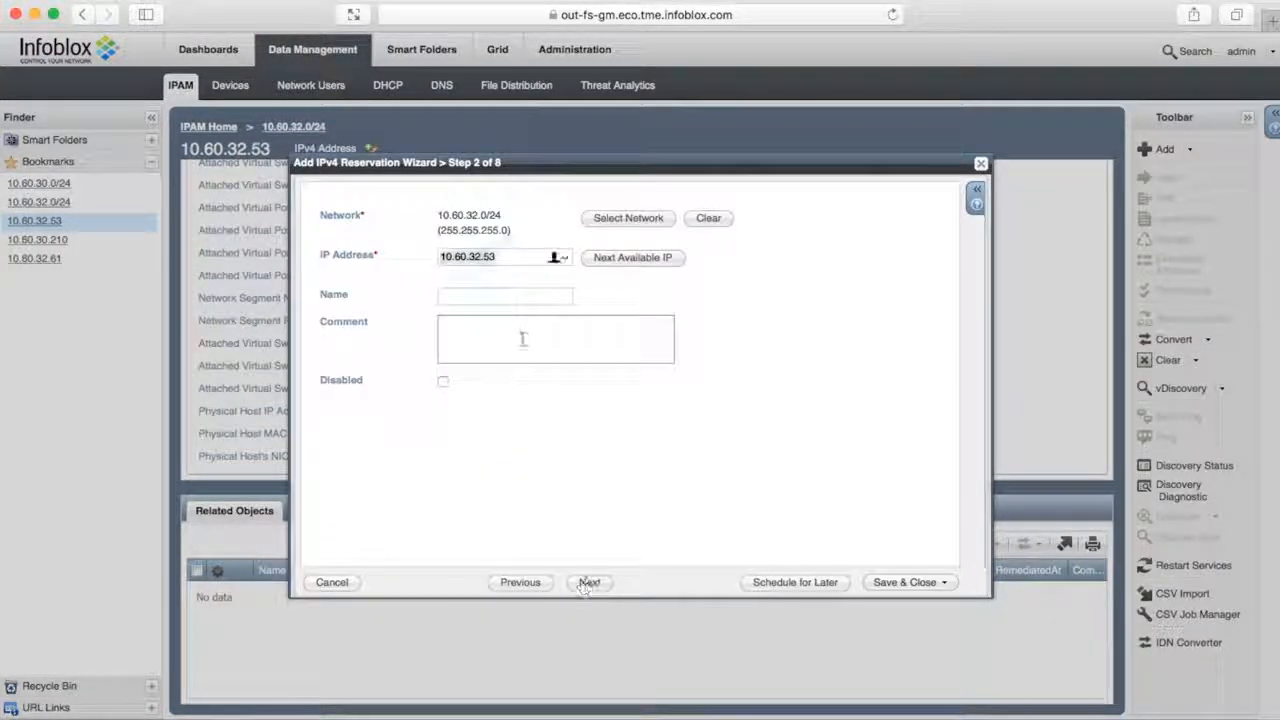
{"action": "left_click", "coordinate": [500, 298]}
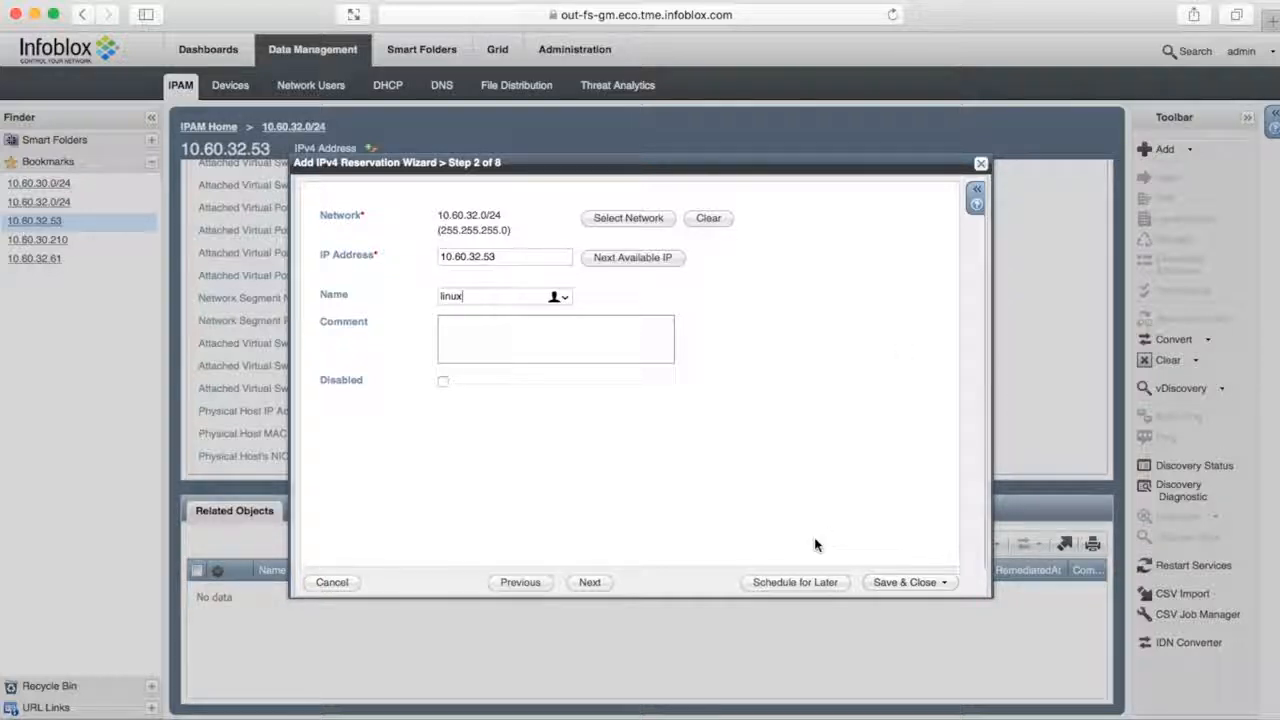
{"action": "left_click", "coordinate": [900, 582]}
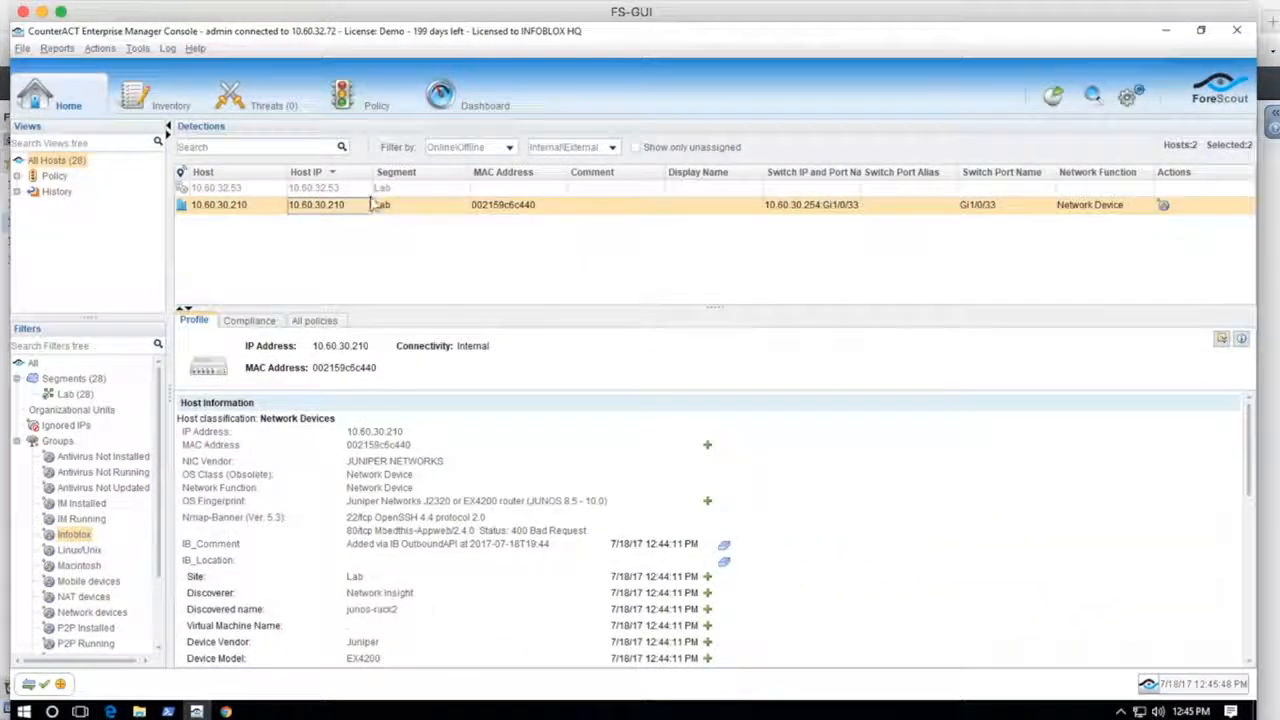
- Switch to the CounterACT console, select host 10.60.32.53 and examine its Infoblox comment, location, MAC and user properties
{"action": "left_click", "coordinate": [395, 188]}
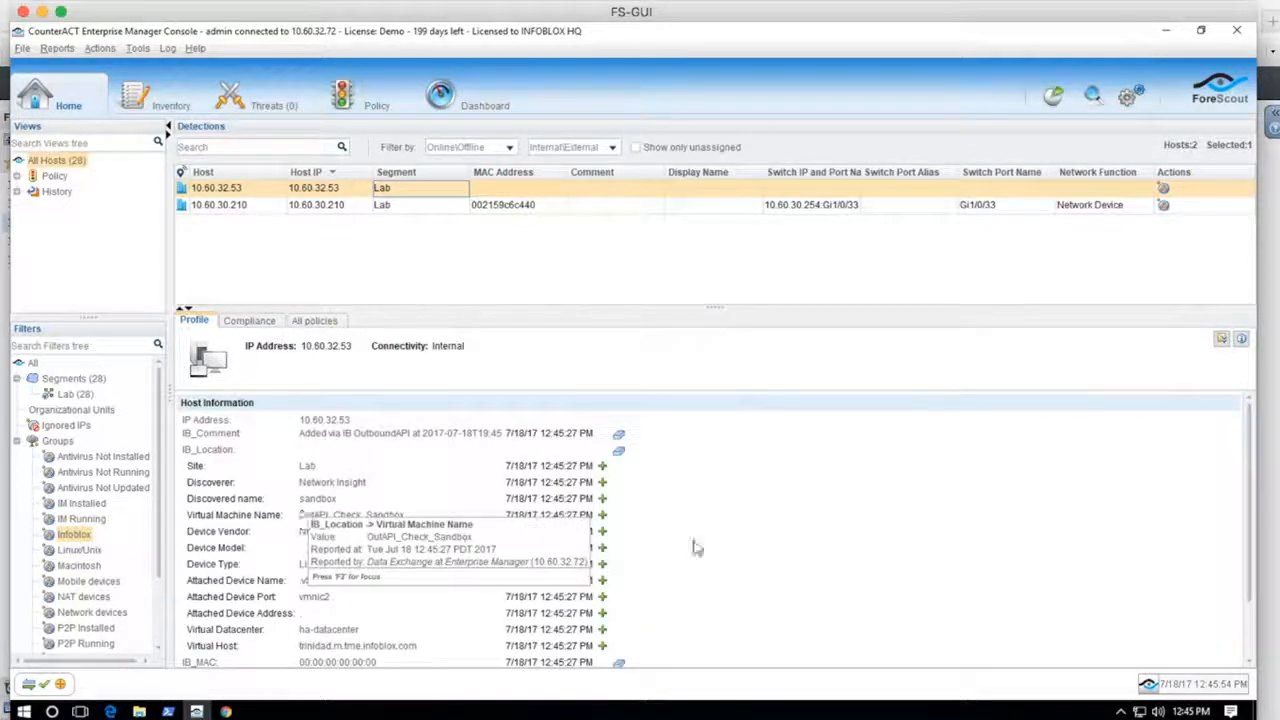
{"action": "left_click_drag", "start_coordinate": [1255, 465], "coordinate": [1252, 539]}
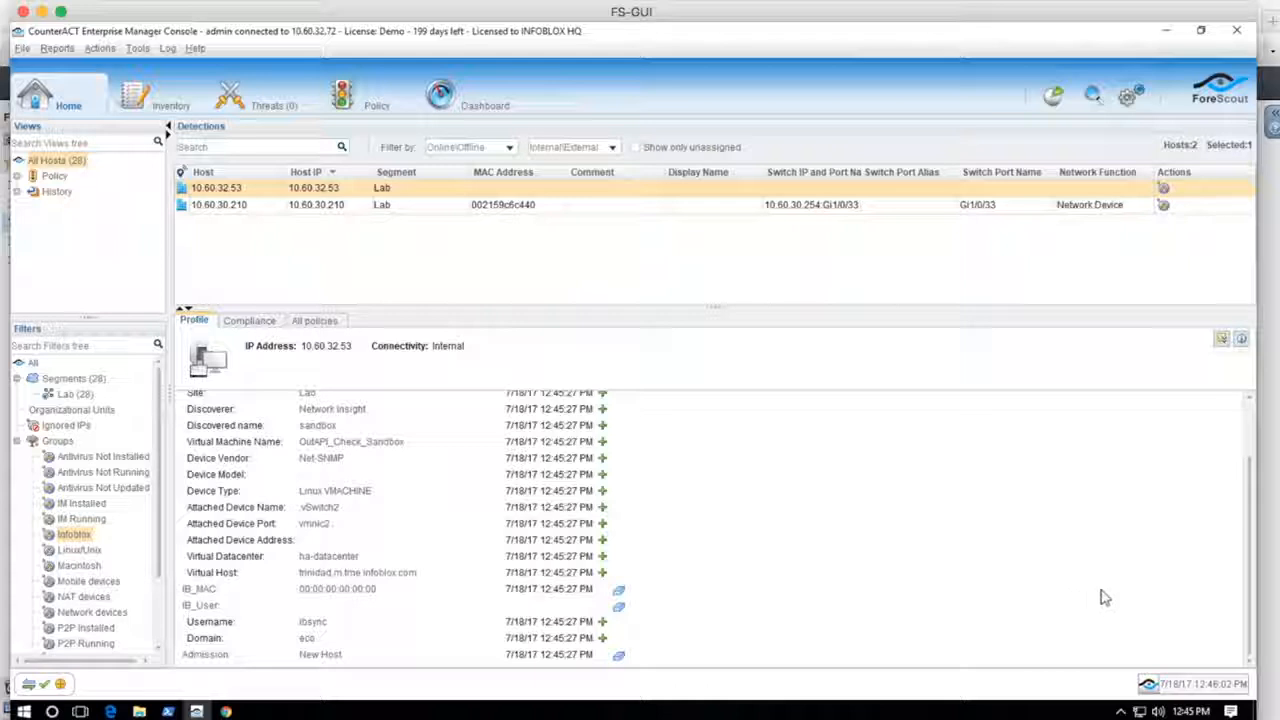
{"action": "left_click_drag", "start_coordinate": [1246, 534], "coordinate": [1250, 480]}
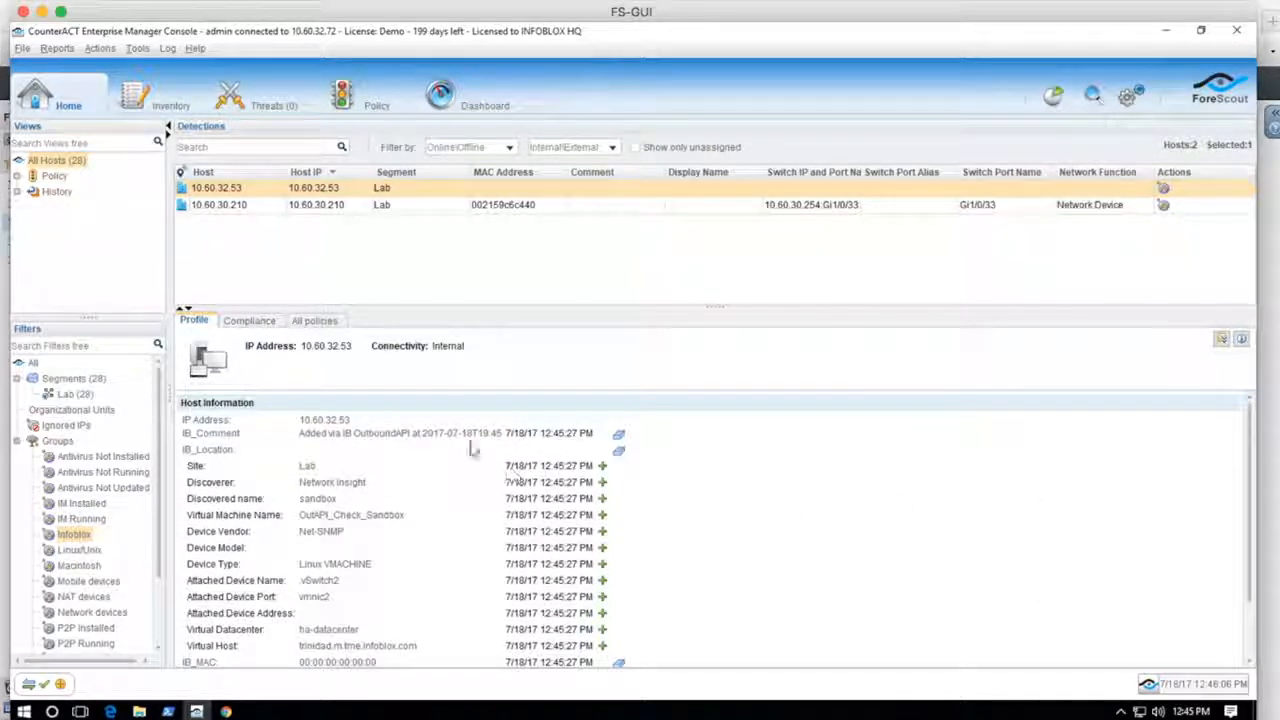
{"action": "mouse_move", "coordinate": [472, 447]}
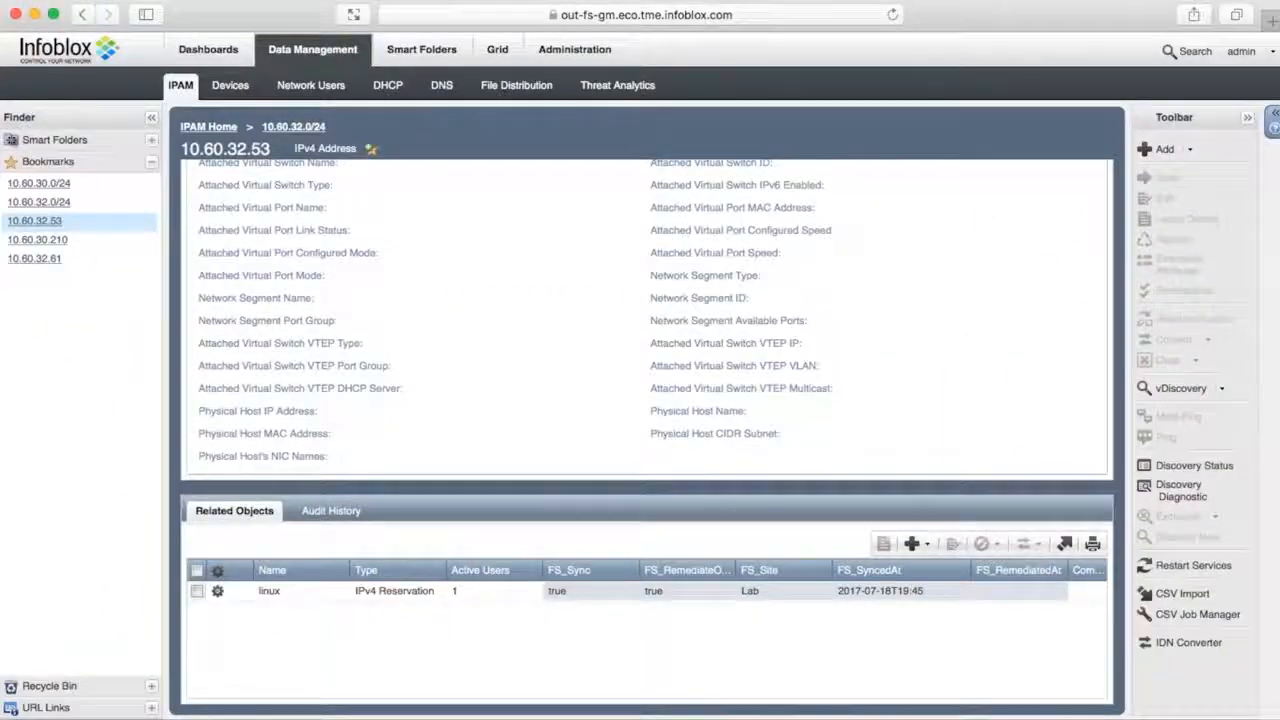
- Return to Infoblox and delete the junos host from 10.60.30.210's related objects
{"action": "left_click", "coordinate": [40, 240]}
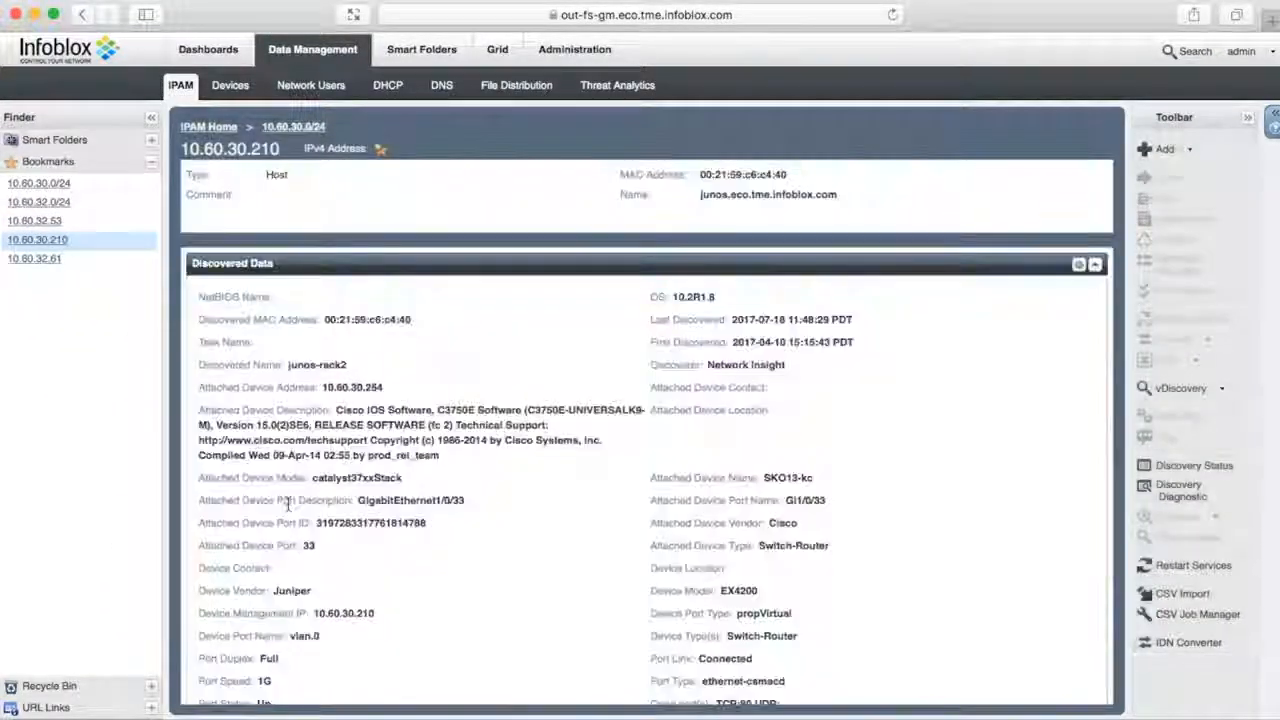
{"action": "scroll", "coordinate": [283, 515], "scroll_direction": "down", "scroll_amount": 10}
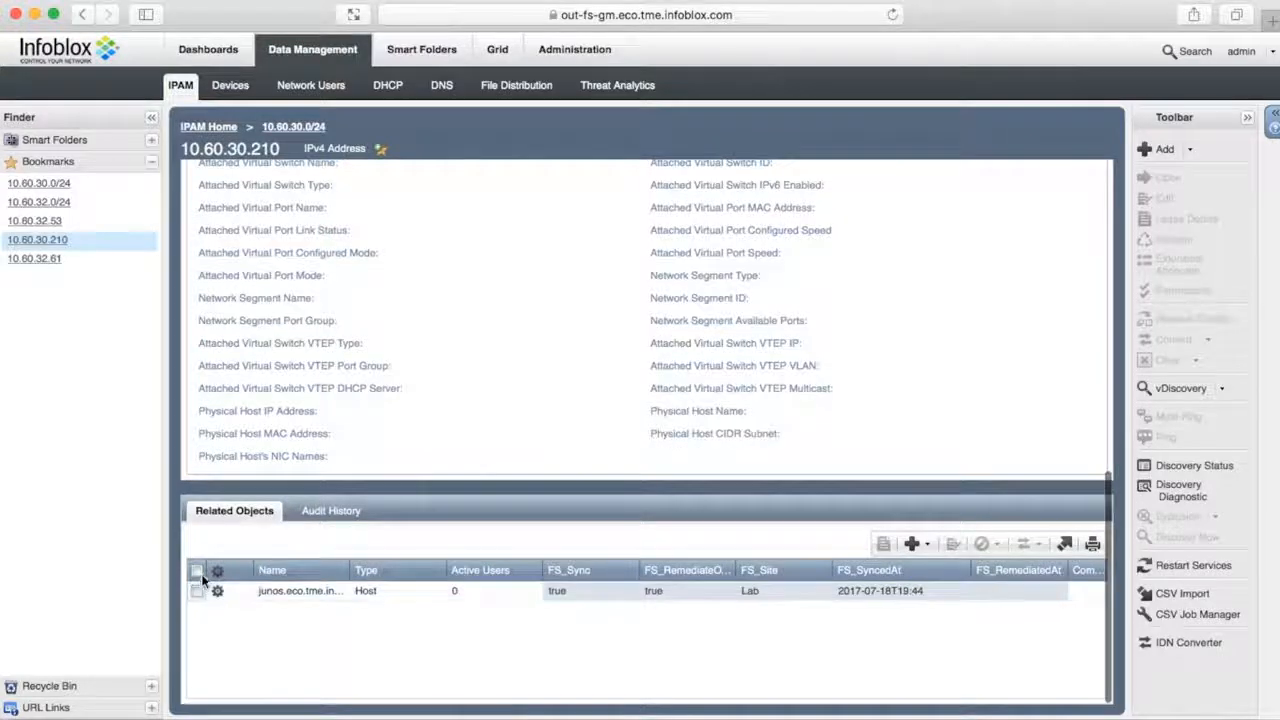
{"action": "left_click", "coordinate": [199, 572]}
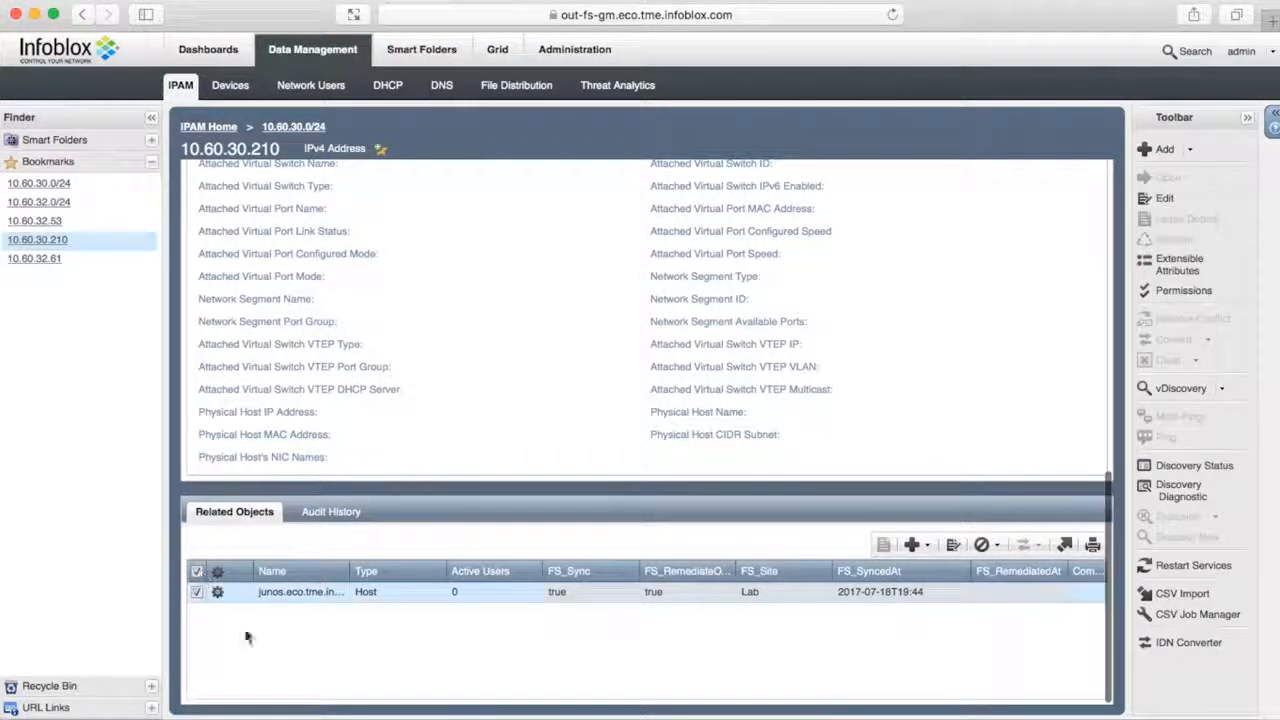
{"action": "left_click", "coordinate": [985, 546]}
{"action": "left_click", "coordinate": [854, 438]}
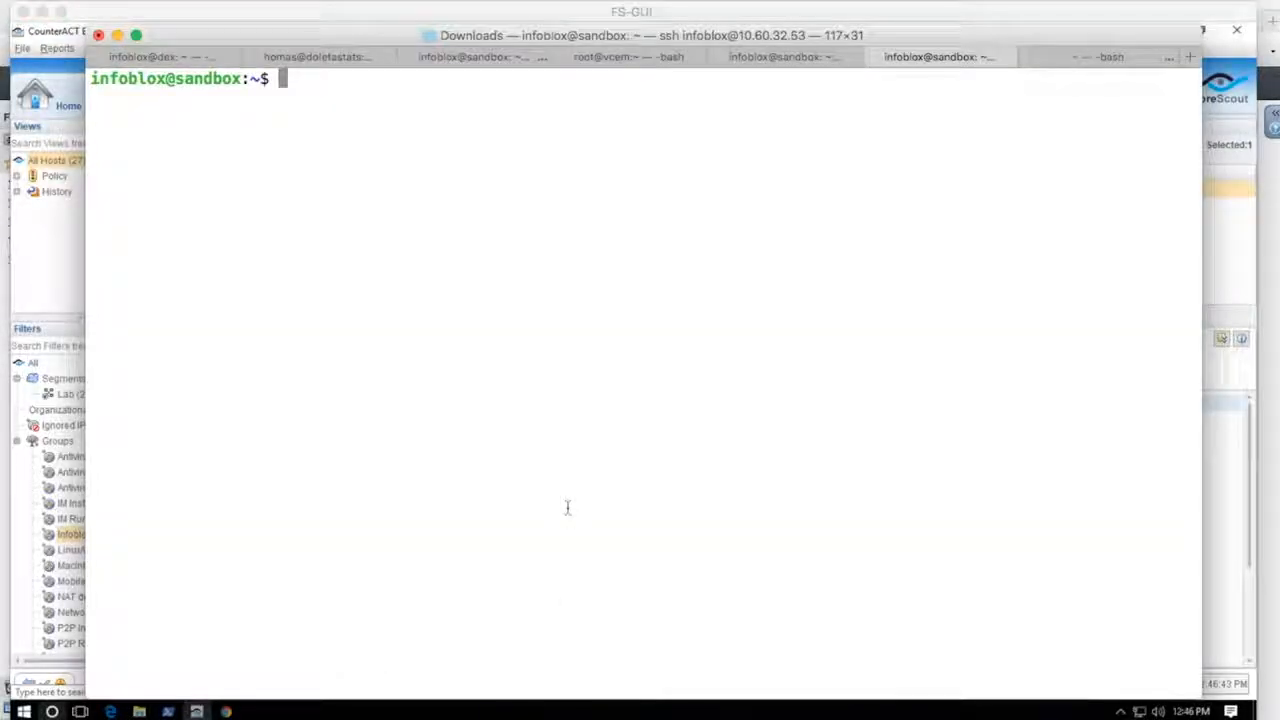
- Switch to the sandbox terminal session, list the home directory's files and display remediate.log
{"action": "key", "text": "Return"}
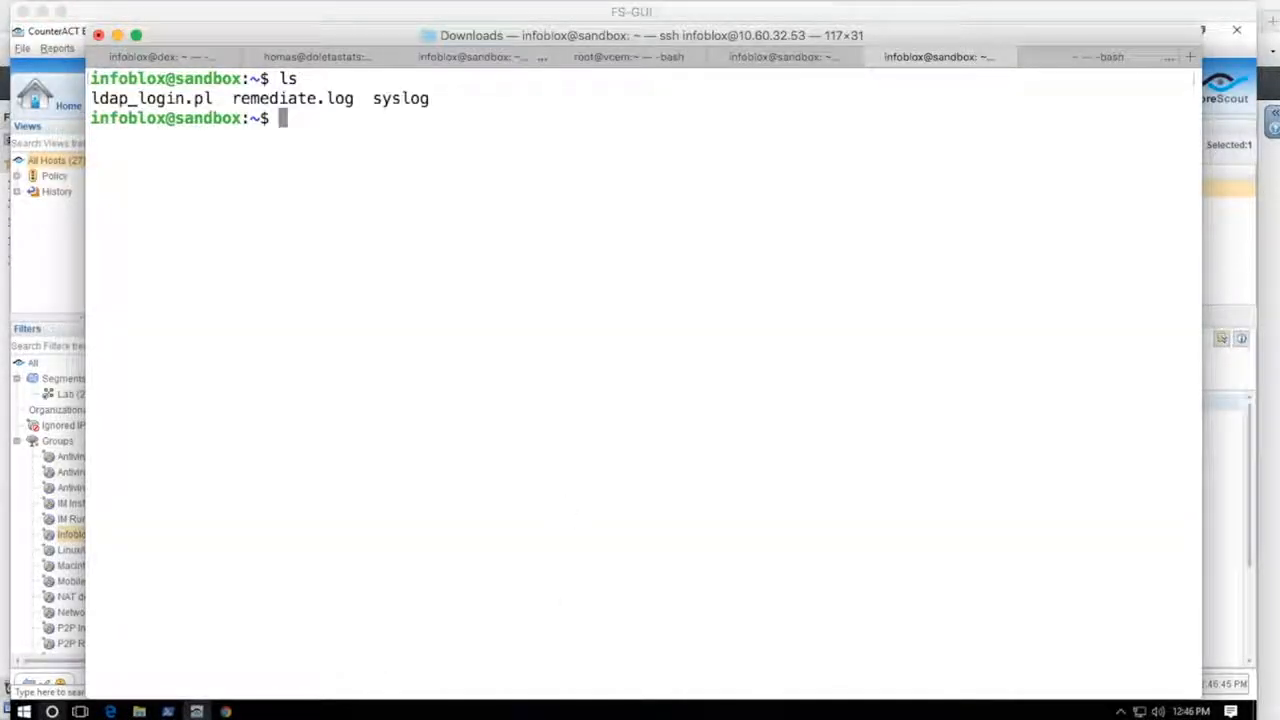
{"action": "type", "text": "more re"}
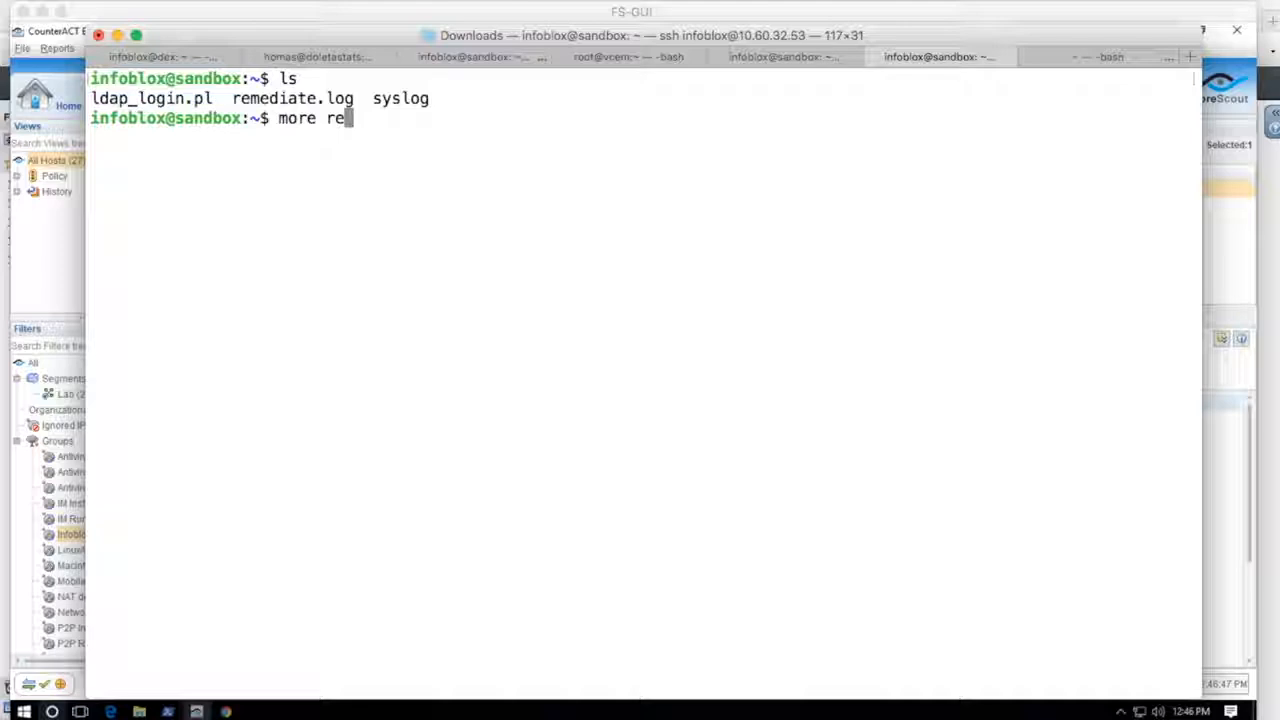
{"action": "key", "text": "Tab"}
{"action": "key", "text": "Return"}
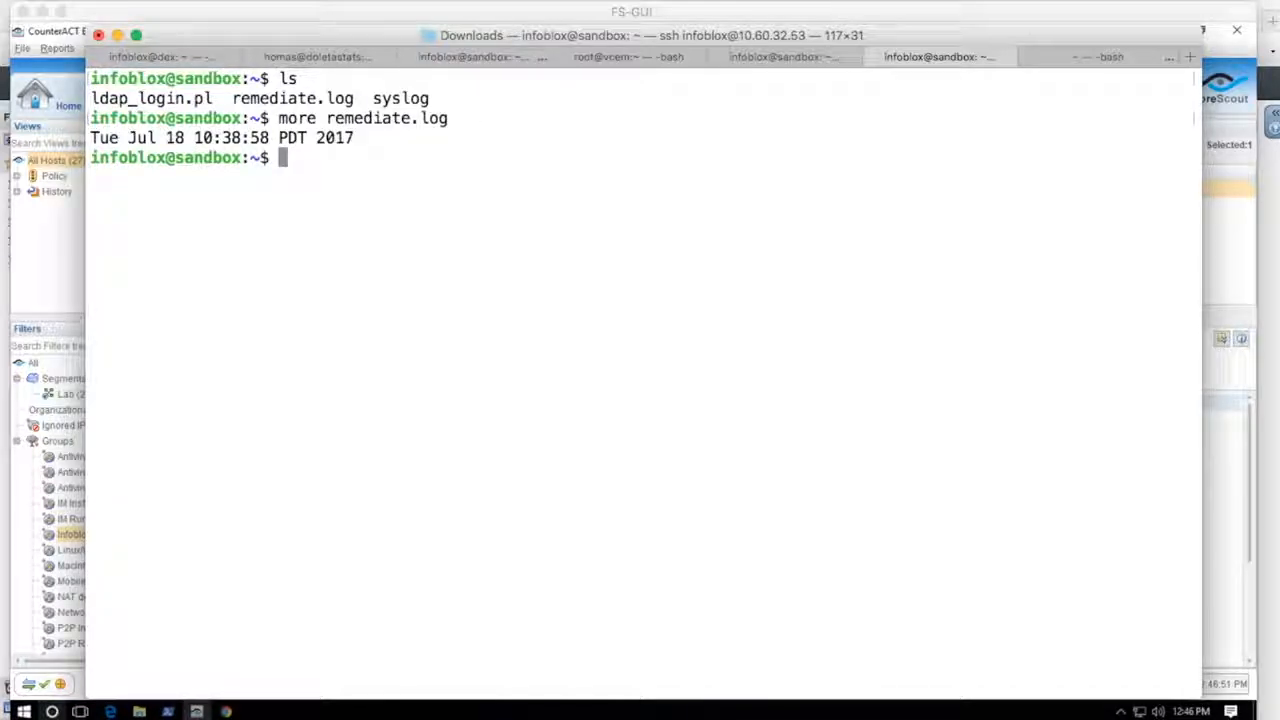
- Query the DNS server 10.60.32.70 for infoblox.com with dig
{"action": "type", "text": "dig @10.60.32."}
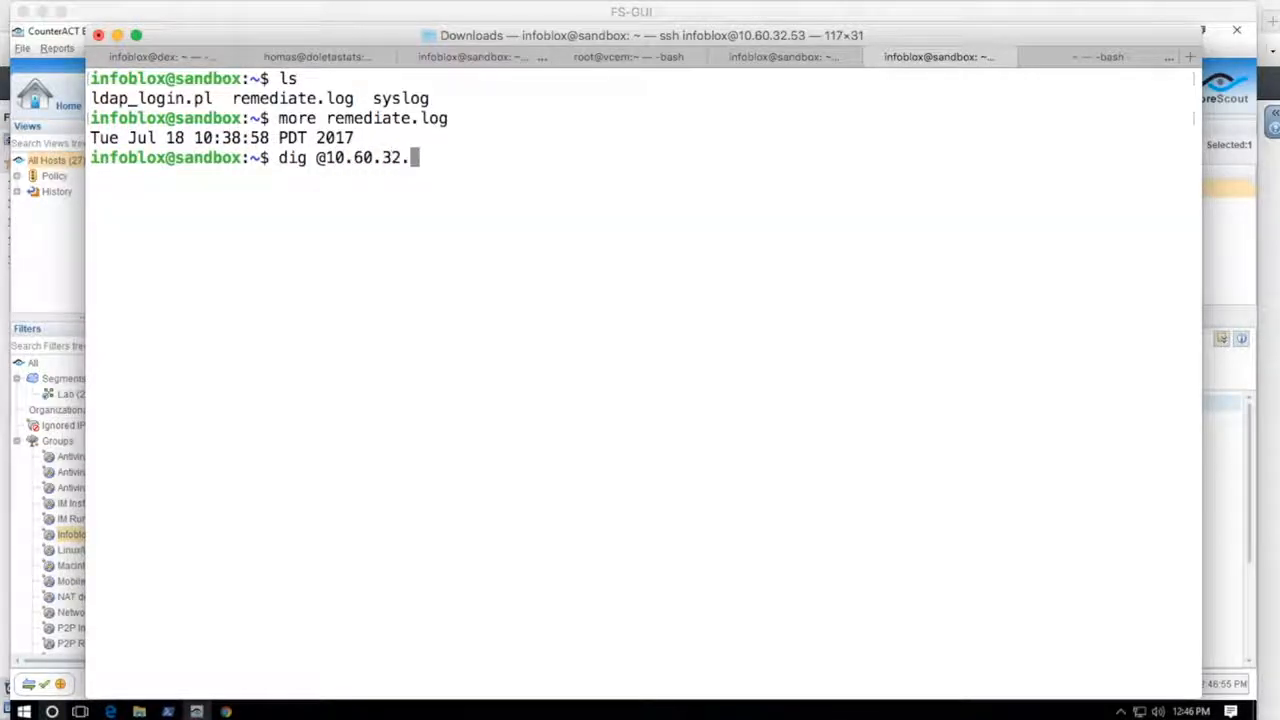
{"action": "type", "text": "70 infoblox.com"}
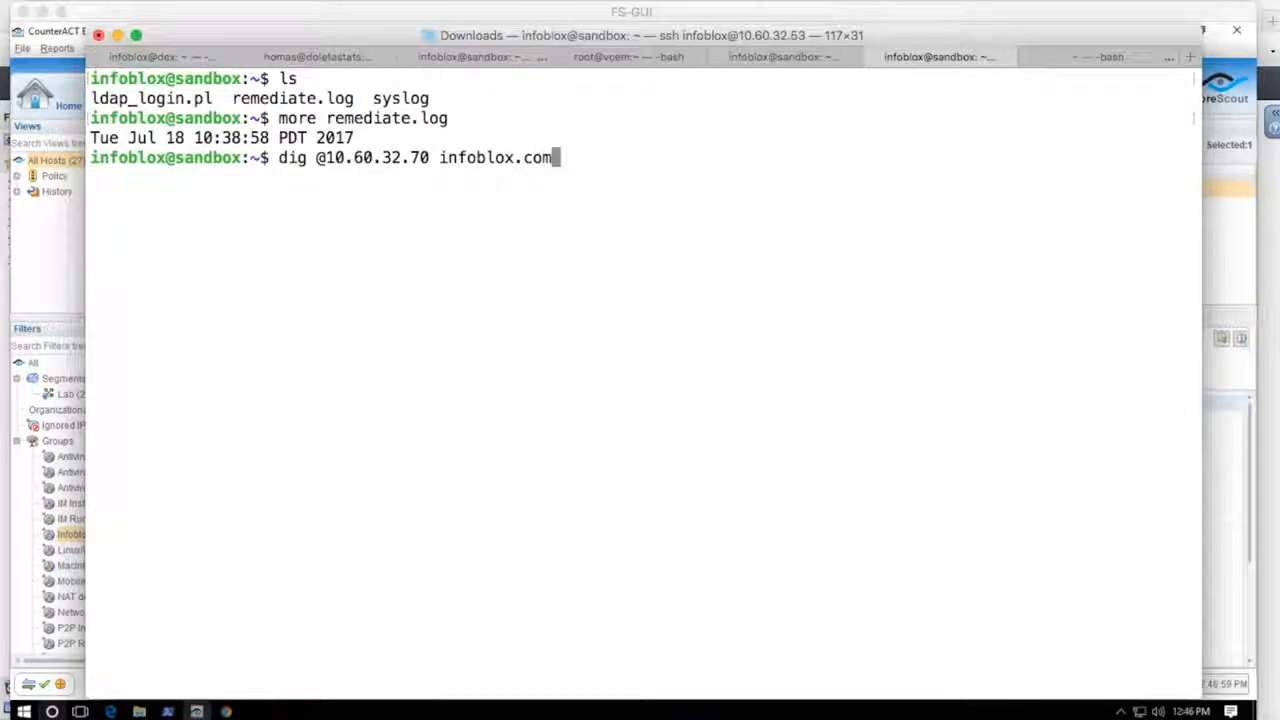
{"action": "key", "text": "Return"}
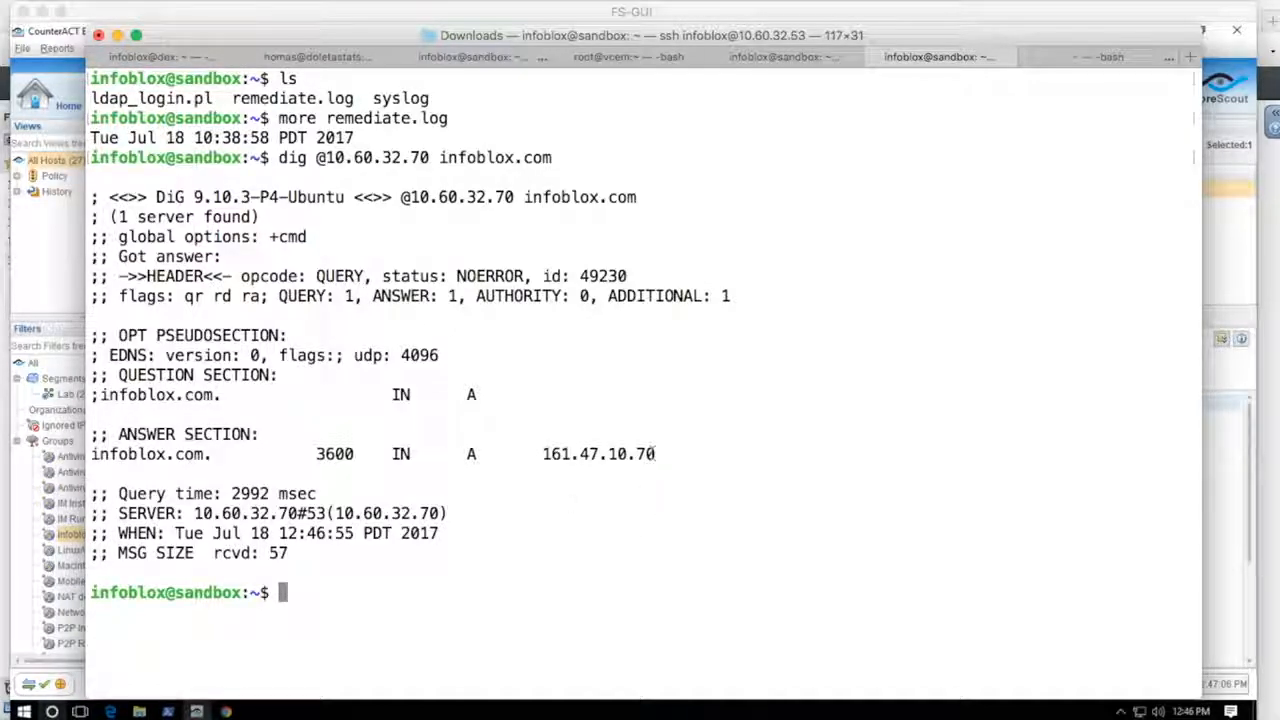
- Query the DNS server 10.60.32.70 for example.com with dig and check the rpz.local entry in the response
{"action": "key", "text": "Up"}
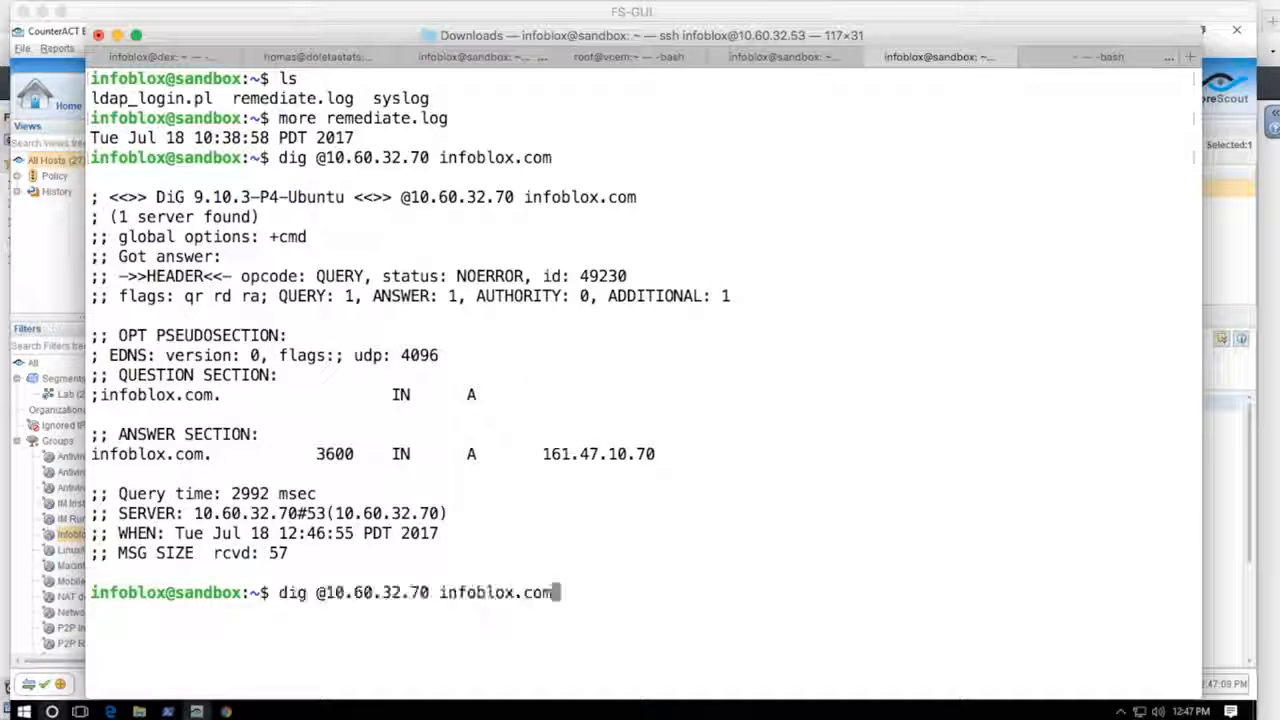
{"action": "key", "text": "BackSpace"}
{"action": "key", "text": "BackSpace"}
{"action": "key", "text": "BackSpace"}
{"action": "key", "text": "BackSpace"}
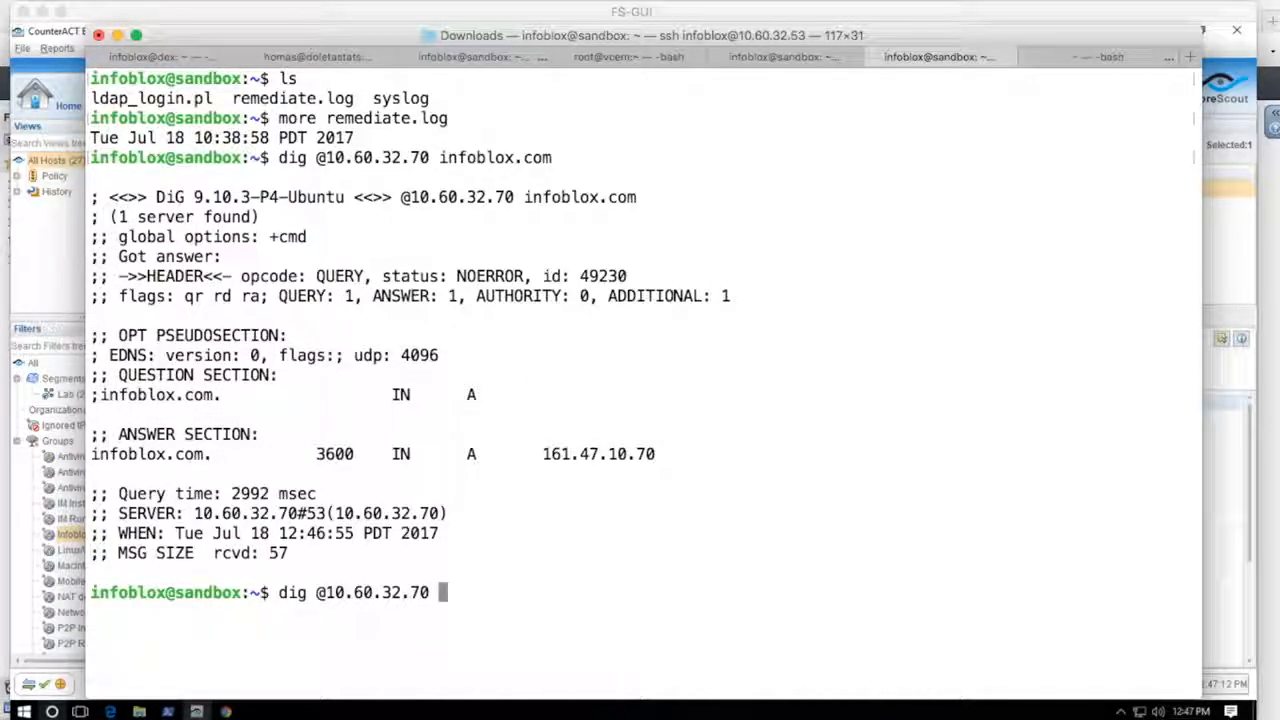
{"action": "type", "text": "example.com"}
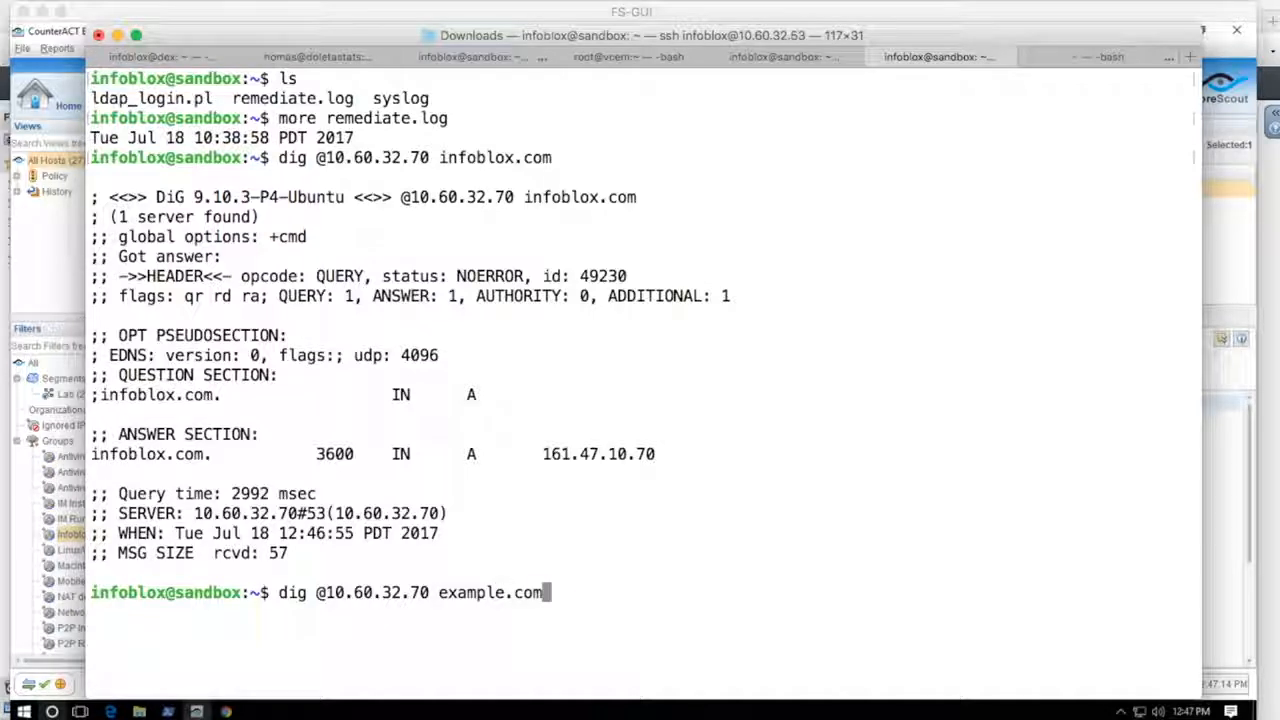
{"action": "key", "text": "Return"}
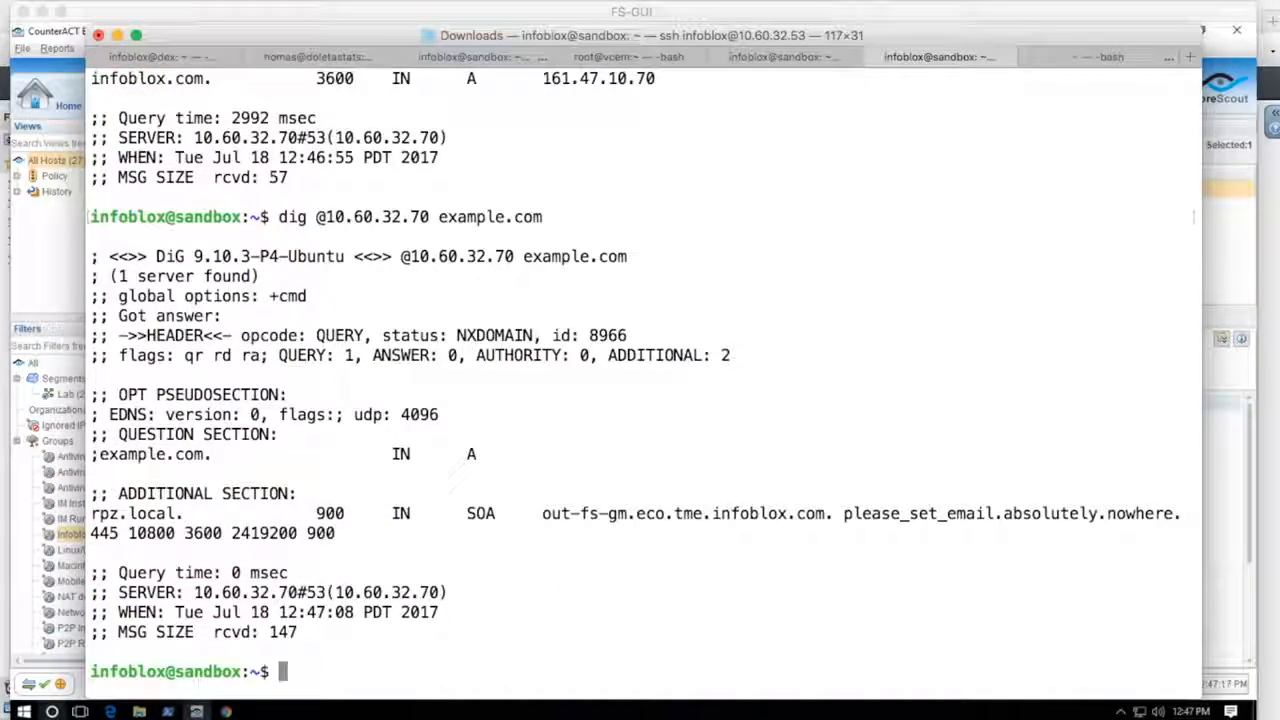
{"action": "left_click_drag", "start_coordinate": [183, 513], "coordinate": [97, 513]}
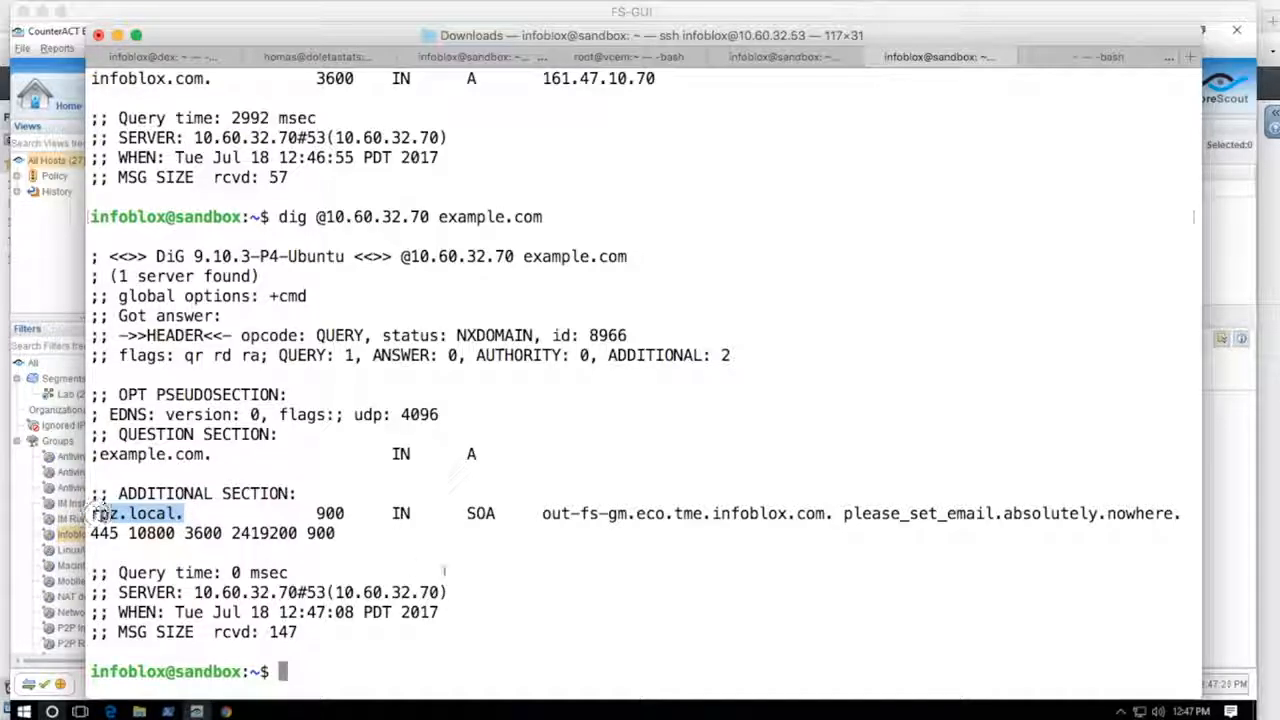
{"action": "left_click", "coordinate": [97, 513]}
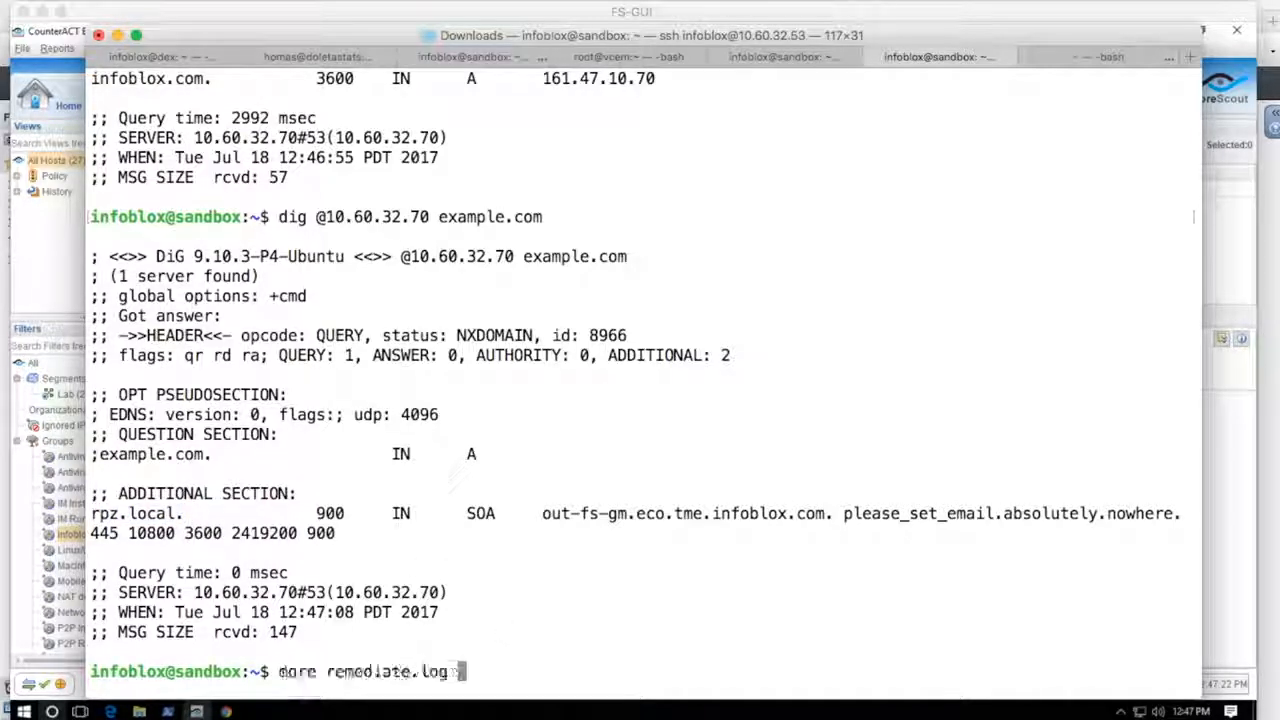
- Display remediate.log again and print the system date to compare the timestamps
{"action": "key", "text": "Return"}
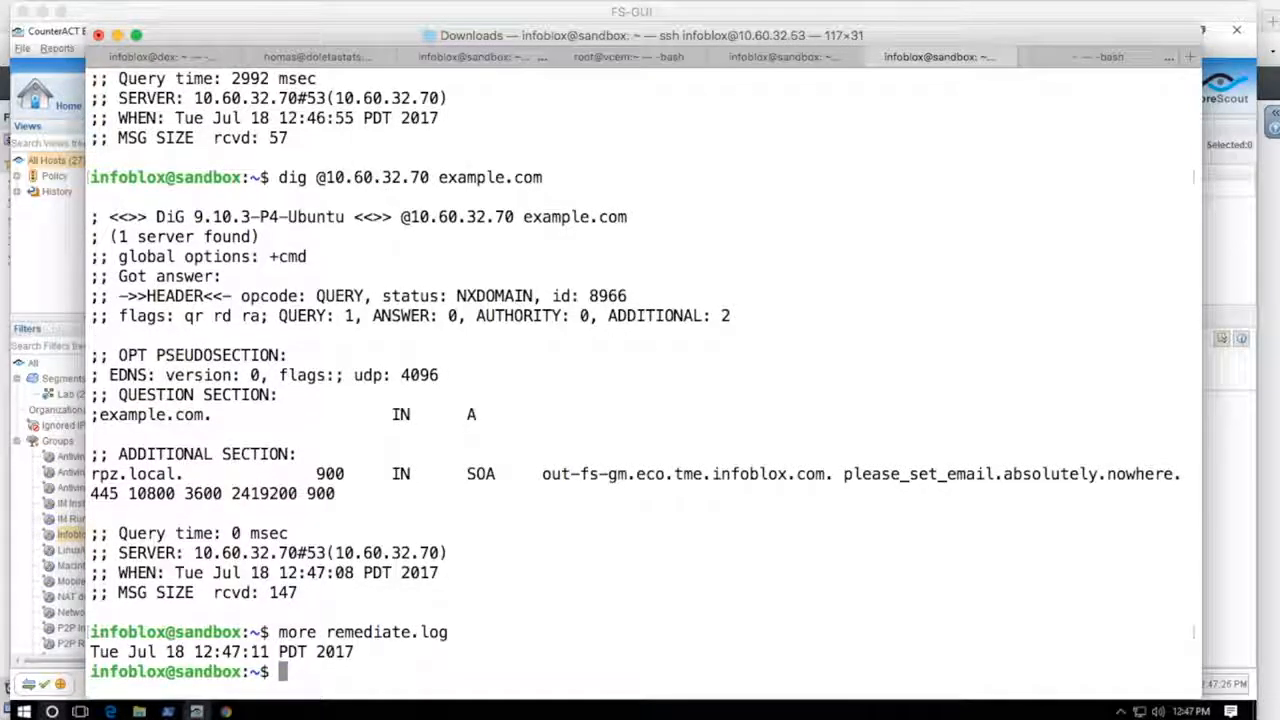
{"action": "type", "text": "date"}
{"action": "key", "text": "Return"}
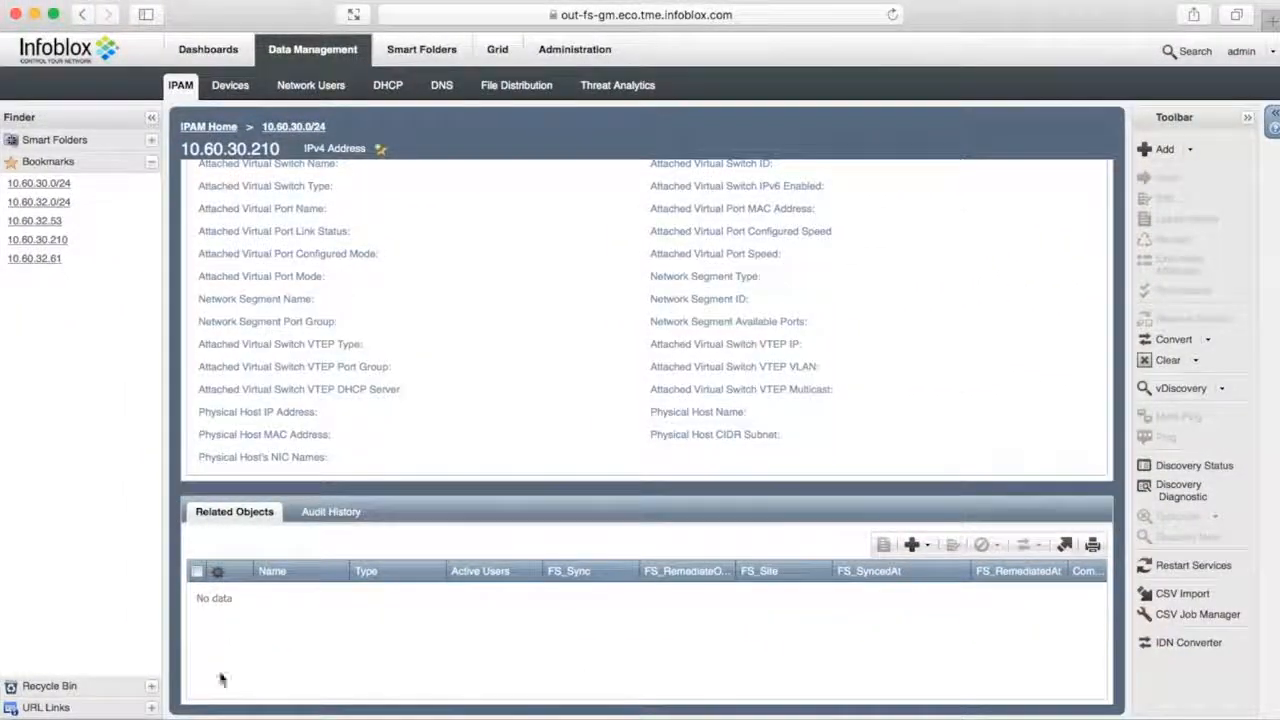
- Switch to Infoblox, open address 10.60.32.53 and check the linux reservation's FS_SyncedAt and FS_RemediatedAt values
{"action": "left_click", "coordinate": [58, 229]}
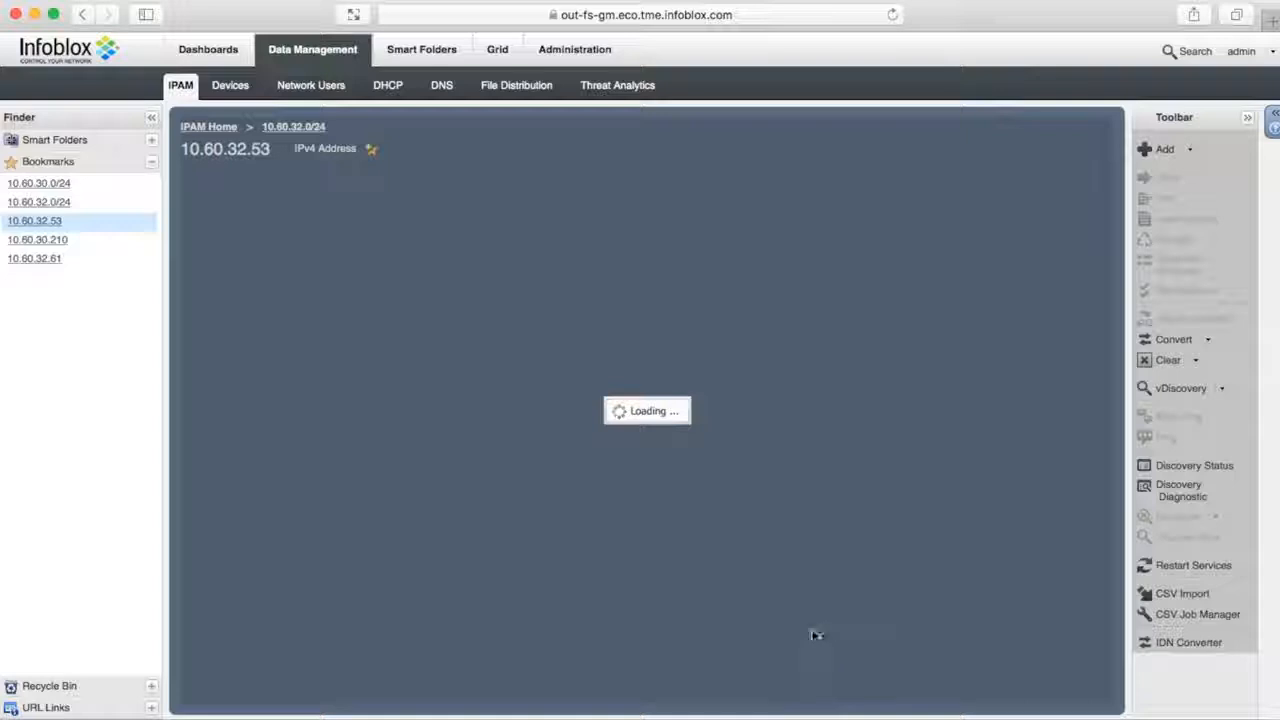
{"action": "scroll", "coordinate": [798, 636], "scroll_direction": "down", "scroll_amount": 10}
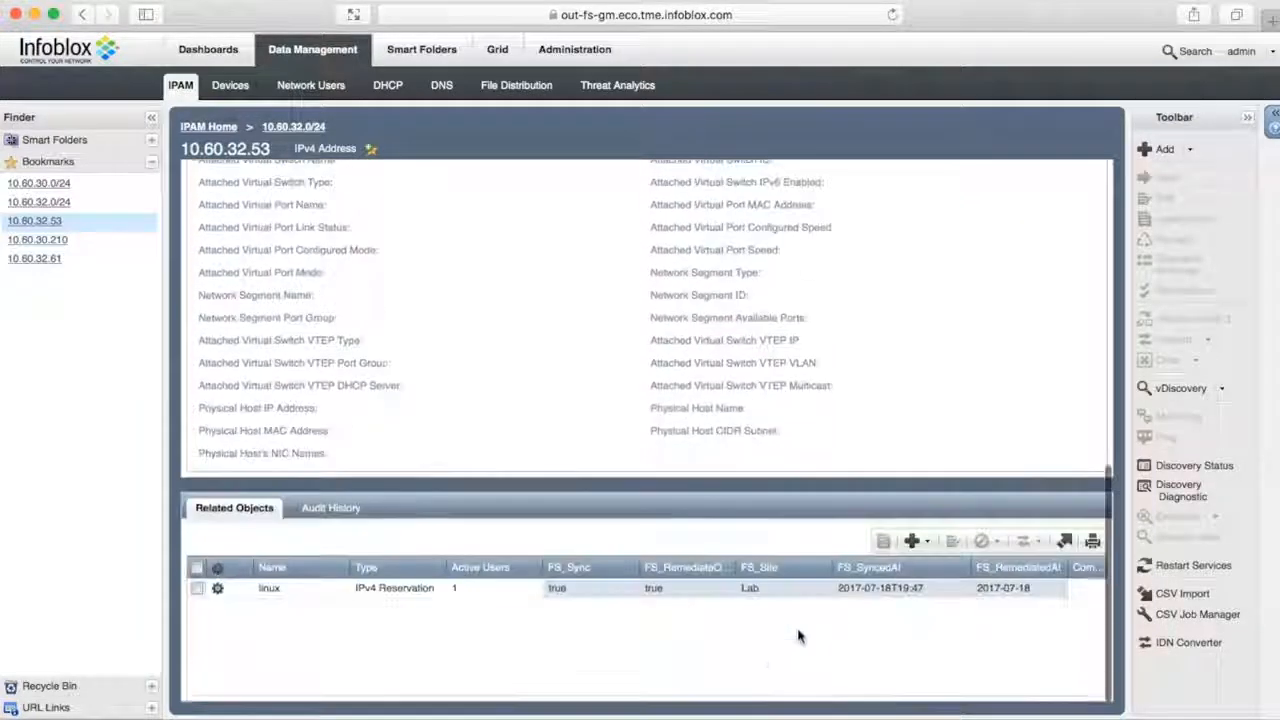
{"action": "left_click", "coordinate": [1034, 592]}
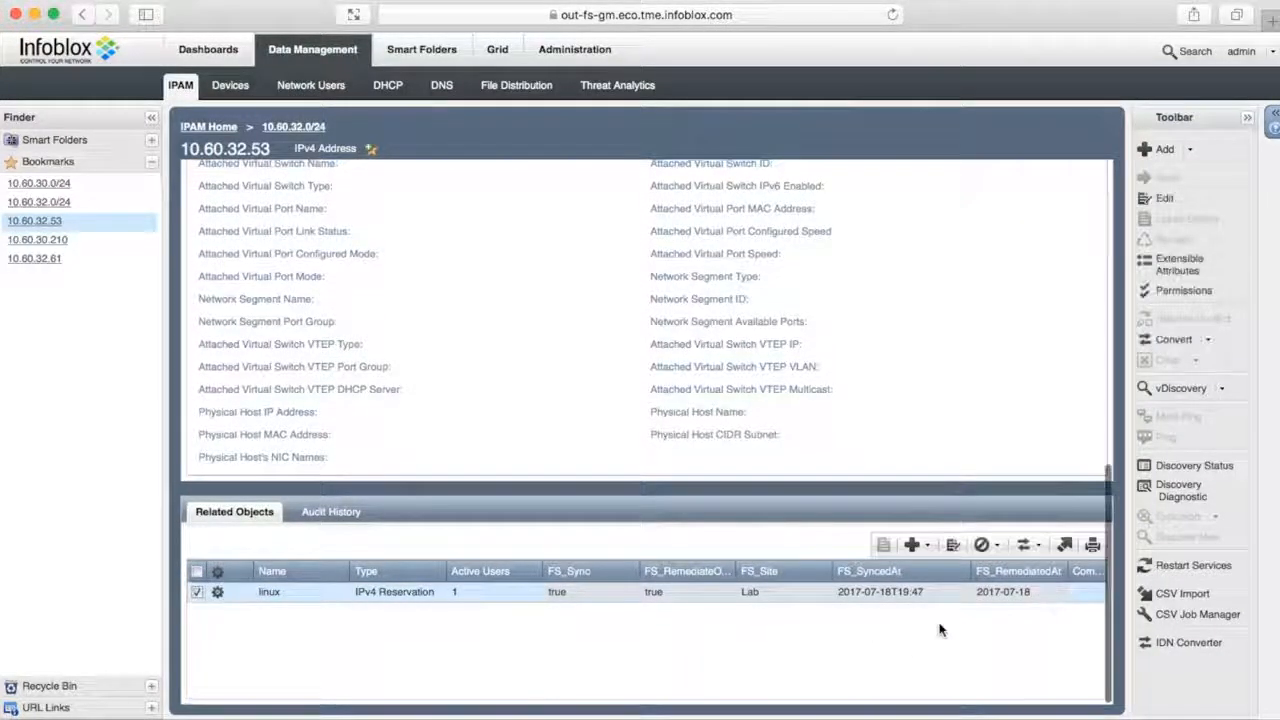